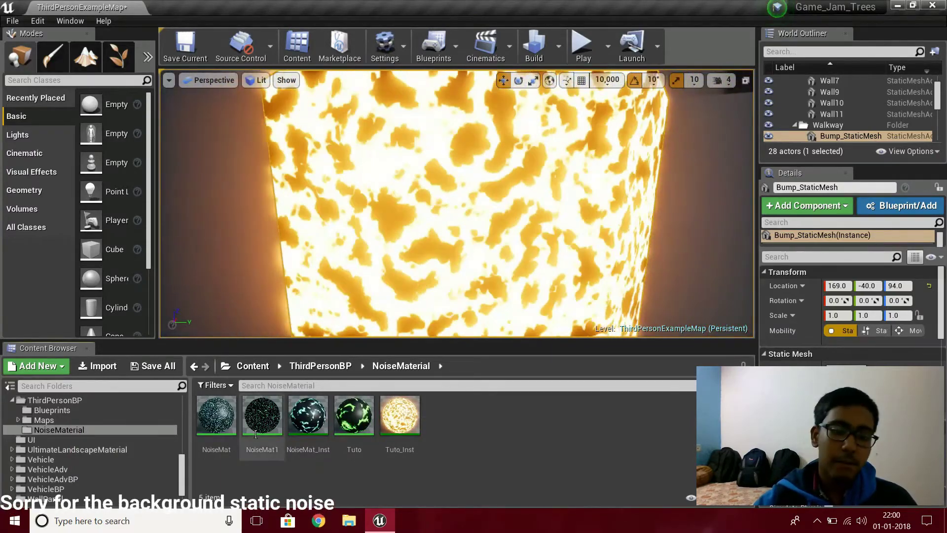
- Create a material named NoiseMAT_Tuto in the NoiseMaterial folder, open it and dock its editor beside the open tabs
double_click(366, 446)
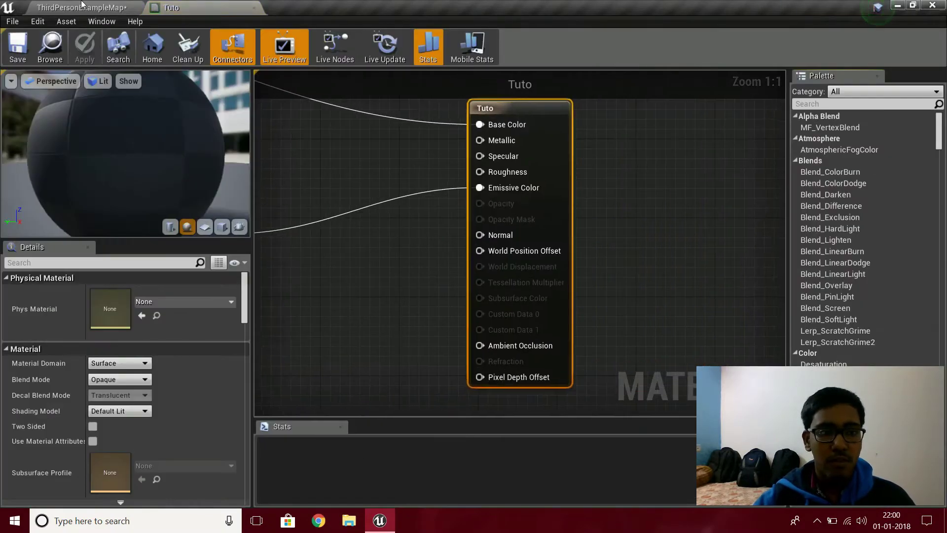
click(81, 7)
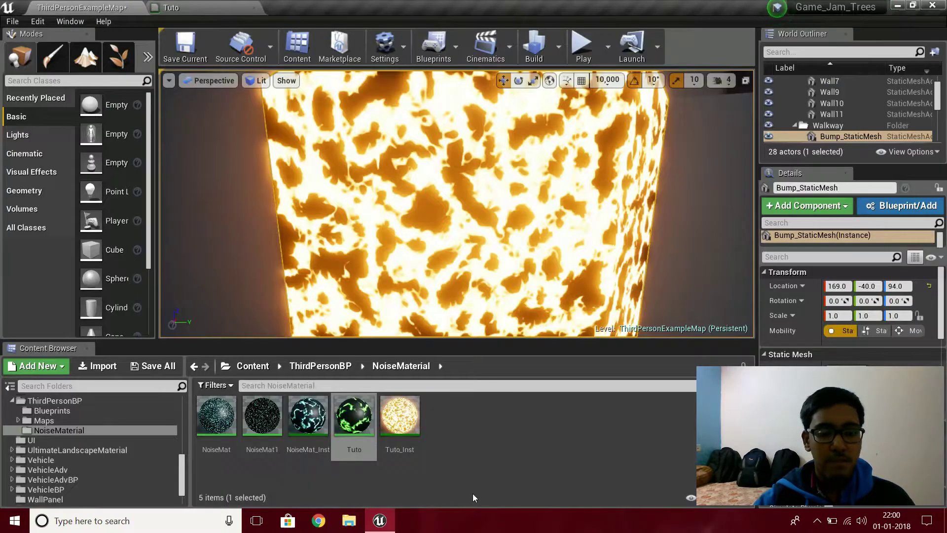
right_click(472, 445)
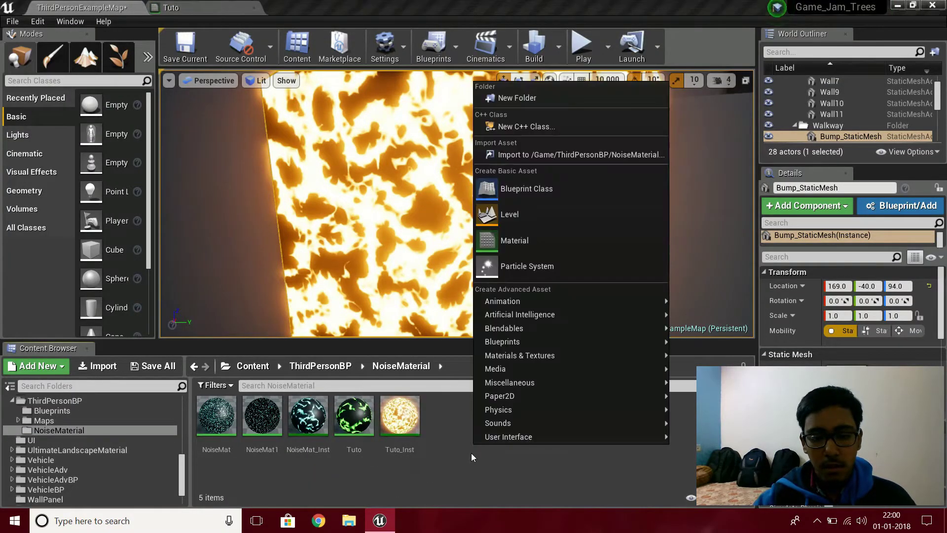
click(526, 245)
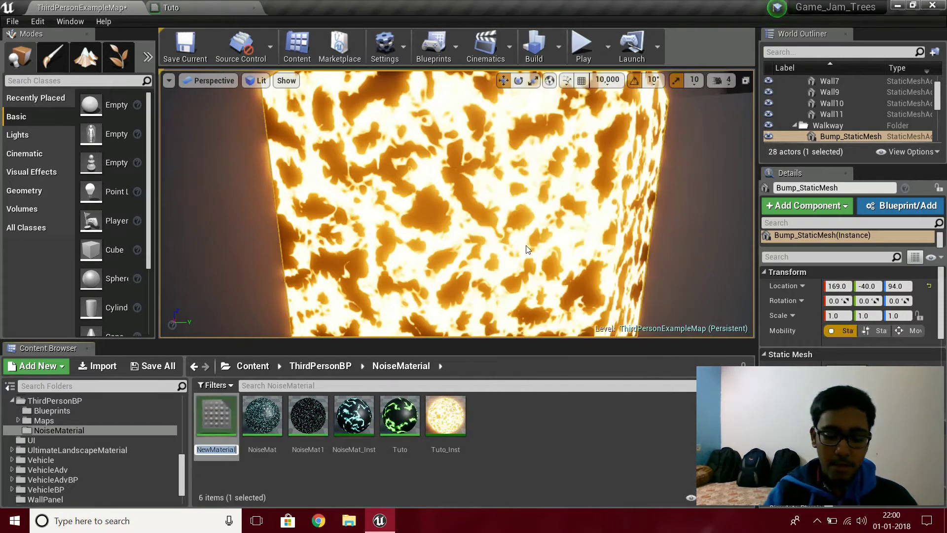
text(NoiseM)
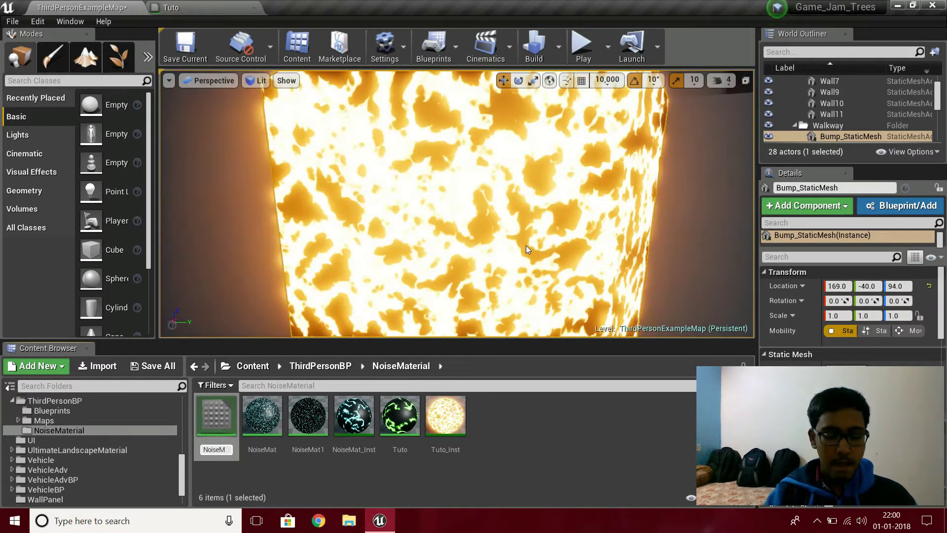
text(AT_T)
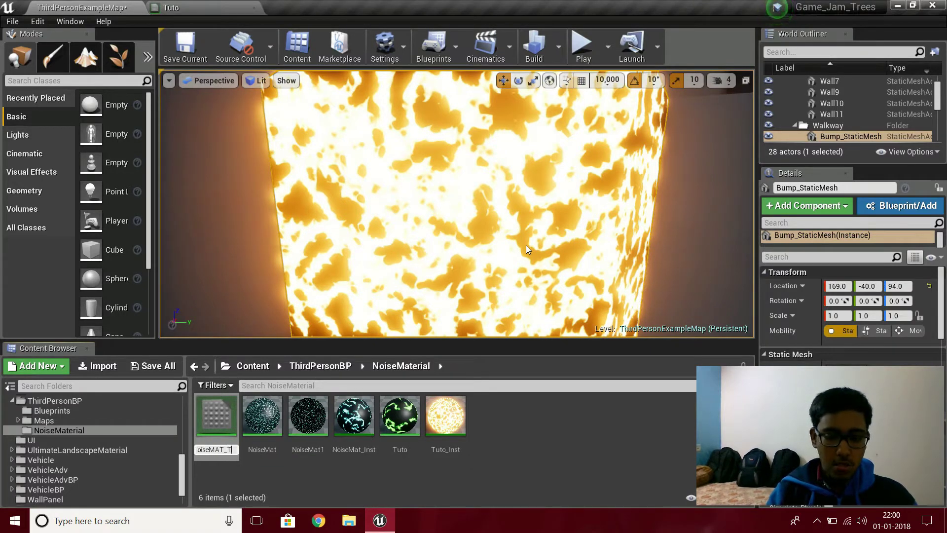
text(uto)
key(Return)
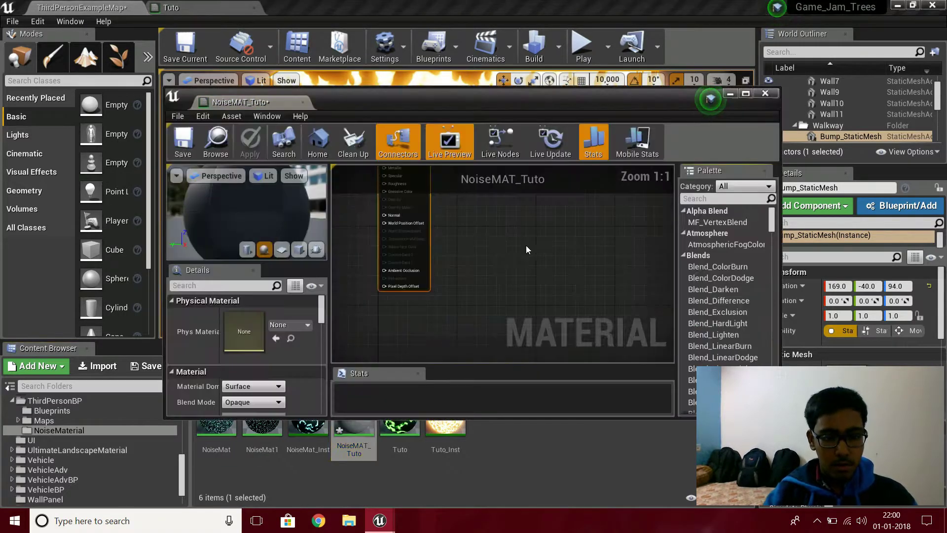
drag(247, 102, 397, 8)
- Add a Noise node feeding the material's Base Color input
scroll(384, 206, down, 8)
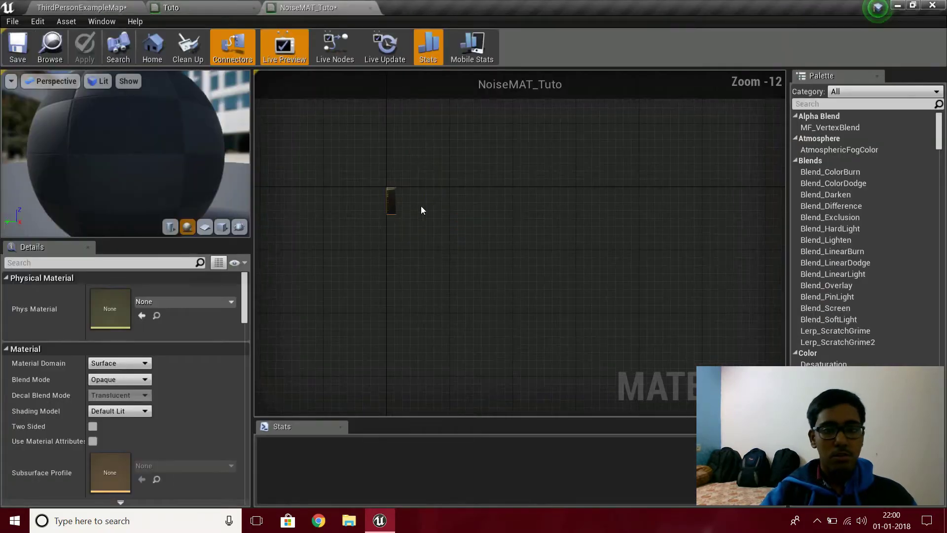
right_drag(385, 192, 621, 209)
scroll(620, 210, up, 8)
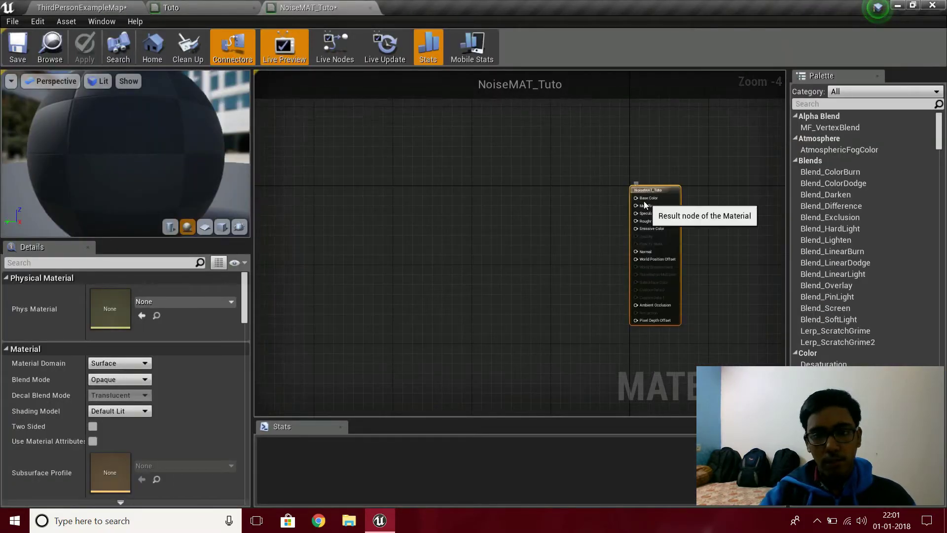
drag(636, 197, 559, 211)
text(noise)
key(Return)
scroll(575, 206, up, 4)
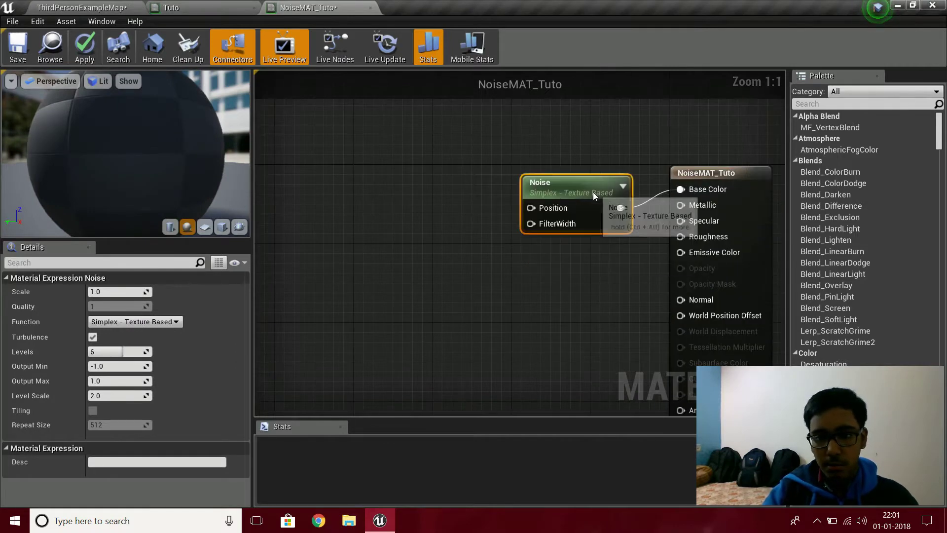
- Add a Panner node feeding the Noise node's Position input and align it beside the Noise node
drag(561, 192, 435, 177)
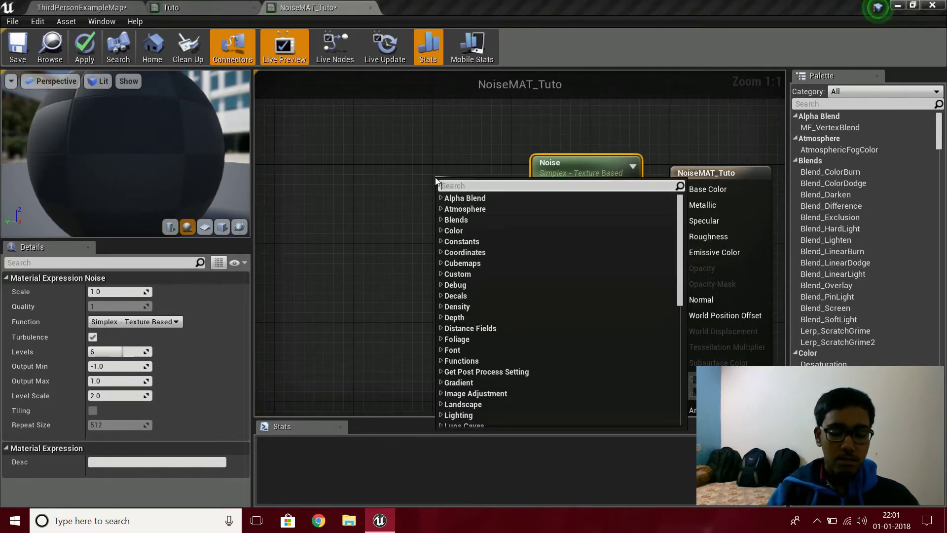
text(panner)
key(Return)
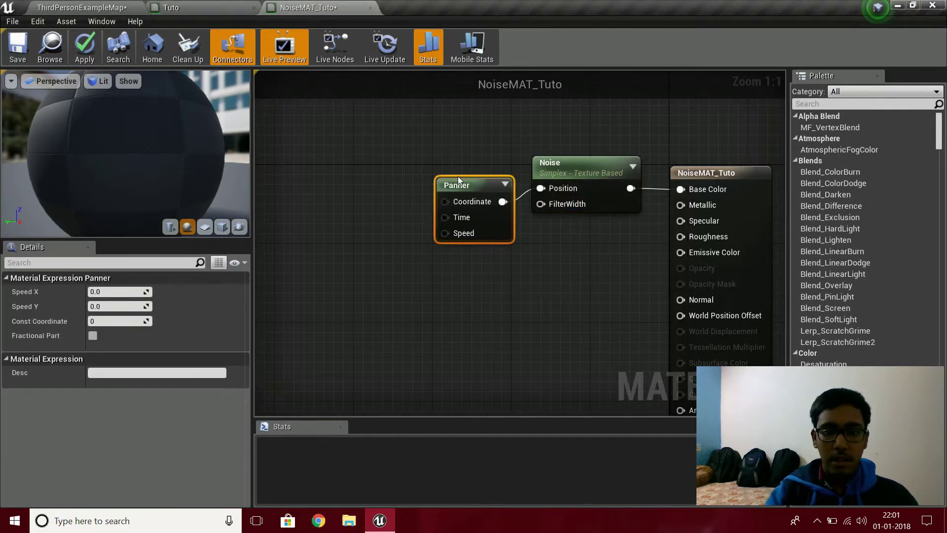
drag(458, 181, 455, 169)
- Add an Absolute World Position node feeding the Panner's Coordinate input and move it farther away from the Panner
right_drag(443, 186, 540, 234)
drag(365, 230, 369, 229)
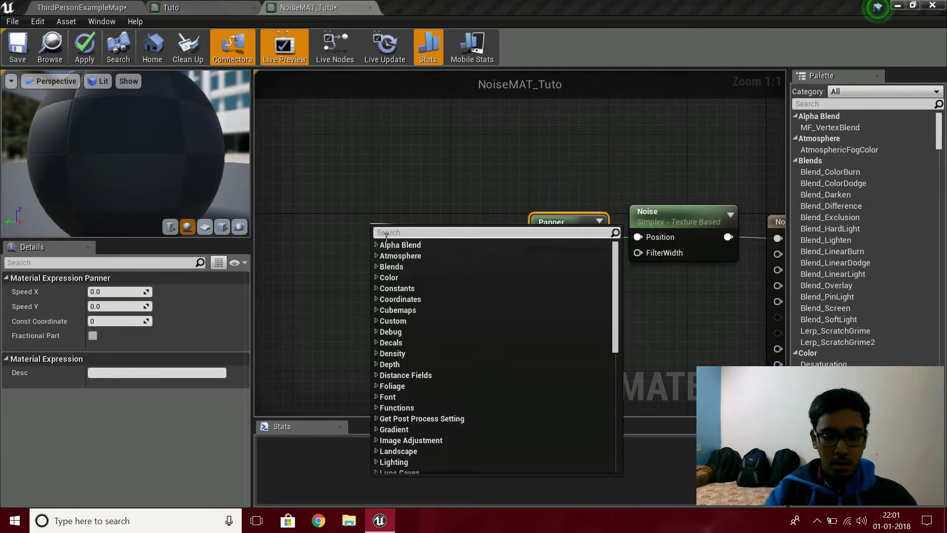
text(world)
key(Return)
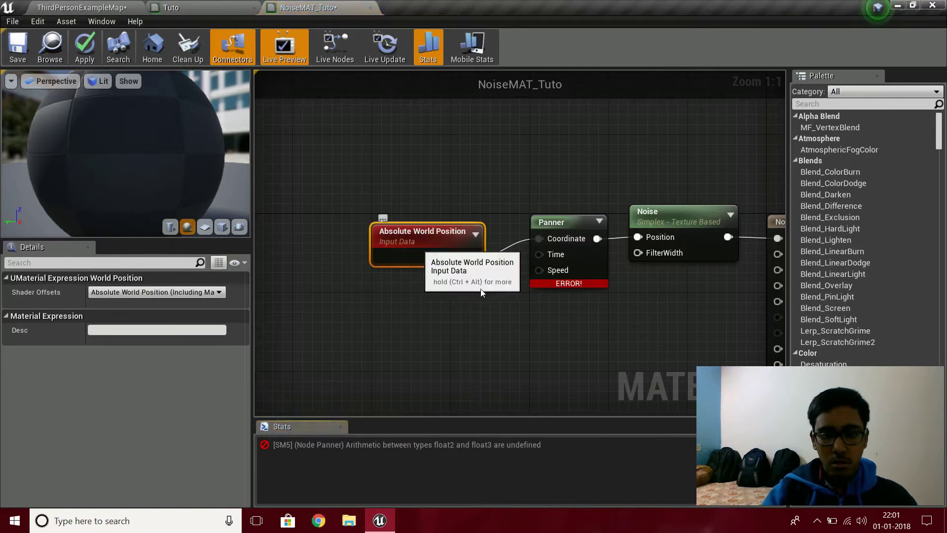
drag(439, 244, 345, 222)
- Insert a Divide node between Absolute World Position and the Panner's Coordinate input, placing it close to Absolute World Position
right_drag(701, 225, 547, 250)
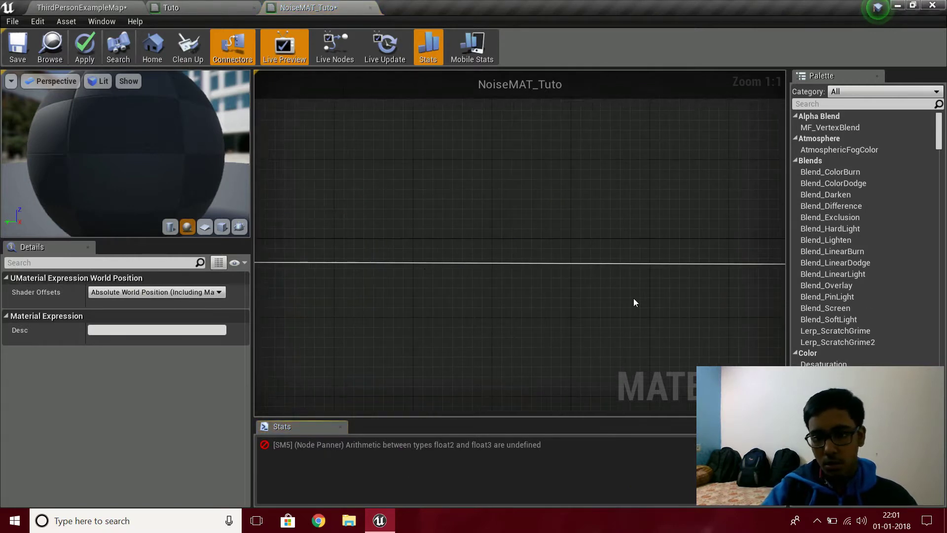
right_drag(634, 298, 784, 289)
drag(625, 262, 448, 257)
text(div)
key(Return)
scroll(543, 283, down, 3)
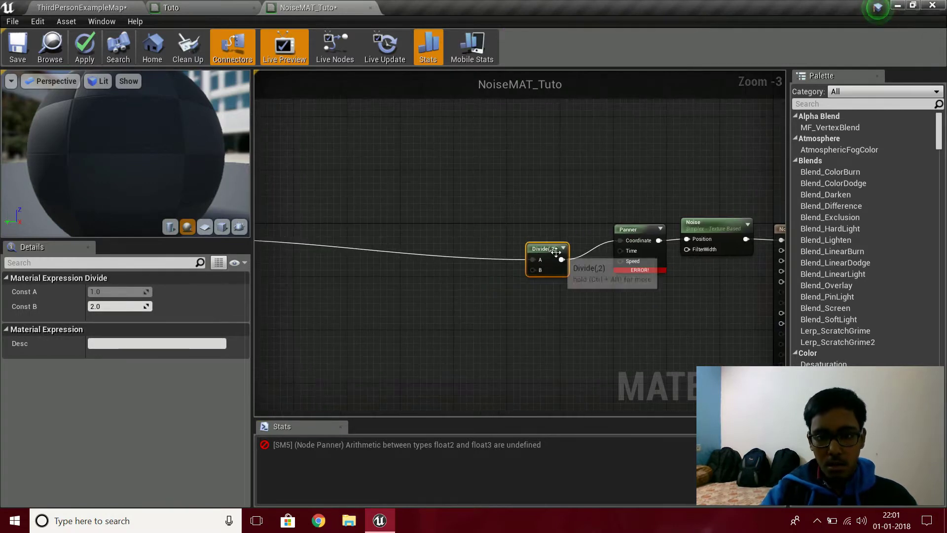
drag(565, 255, 412, 233)
right_drag(413, 233, 593, 250)
drag(375, 241, 449, 234)
- Add a scalar parameter named Scale with default value 20 and connect it to the Divide node's B input
click(458, 307)
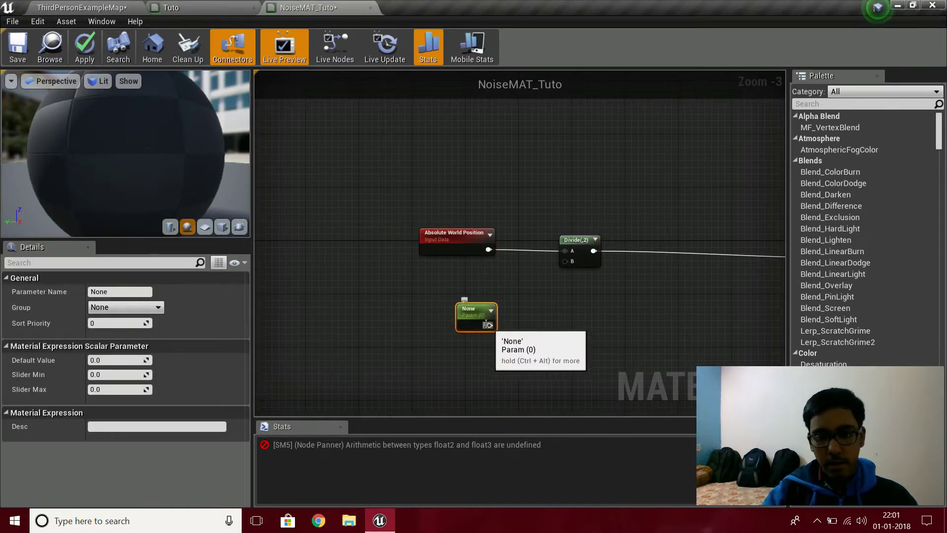
drag(489, 325, 565, 262)
click(99, 291)
text(Scale)
click(119, 360)
text(20)
key(Return)
- Insert a ComponentMask node between the Divide output and the Panner's Coordinate input
right_drag(750, 289, 593, 288)
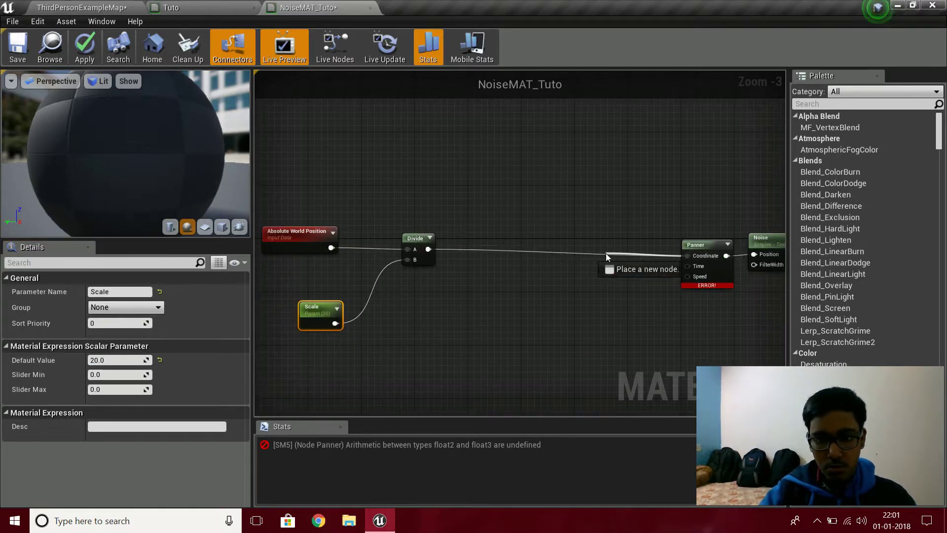
drag(606, 254, 606, 255)
text(com)
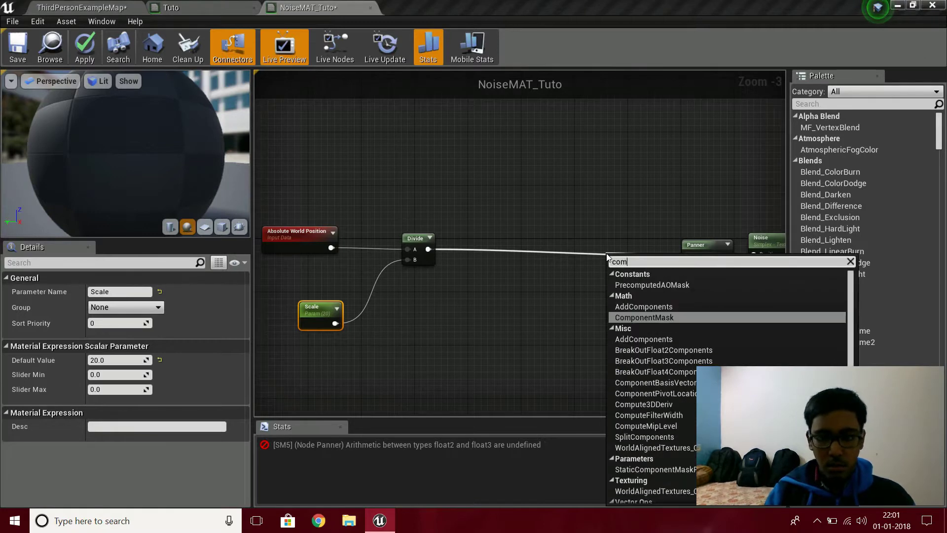
key(Return)
drag(644, 268, 573, 254)
- Review the node chain from Absolute World Position to the material result and check the material preview
scroll(328, 252, up, 4)
drag(298, 158, 489, 316)
drag(395, 207, 357, 187)
drag(356, 186, 409, 249)
drag(344, 141, 399, 125)
drag(484, 149, 555, 168)
right_drag(499, 144, 574, 134)
drag(91, 106, 118, 115)
right_drag(522, 128, 490, 146)
right_drag(412, 354, 470, 314)
drag(469, 314, 460, 264)
drag(423, 197, 423, 197)
right_drag(424, 197, 378, 323)
drag(370, 253, 523, 331)
right_drag(478, 175, 453, 19)
click(426, 268)
right_drag(418, 263, 451, 220)
drag(658, 359, 658, 360)
click(531, 197)
drag(568, 148, 568, 148)
right_drag(543, 242, 540, 309)
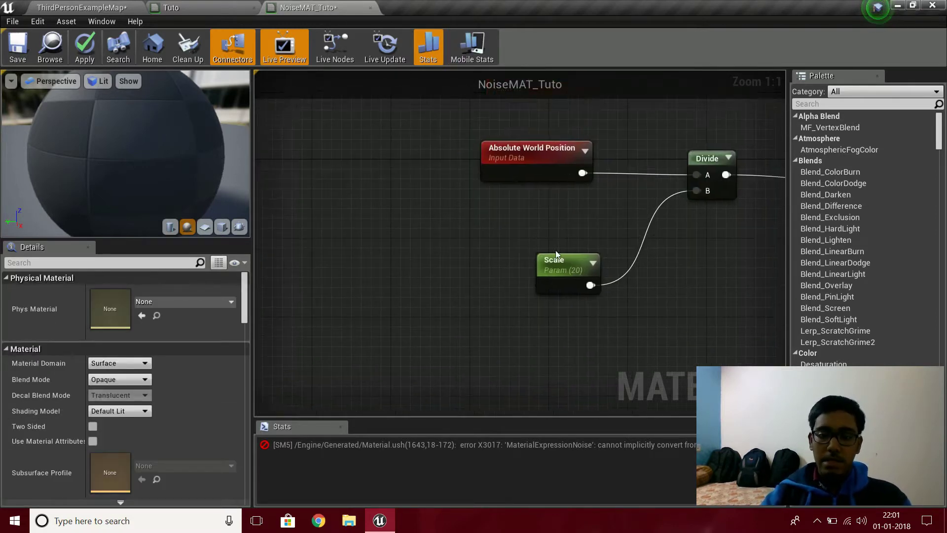
- Inspect the Scale parameter and the component mask's channel settings and available node actions
click(553, 274)
right_drag(554, 274, 458, 324)
right_drag(544, 291, 450, 309)
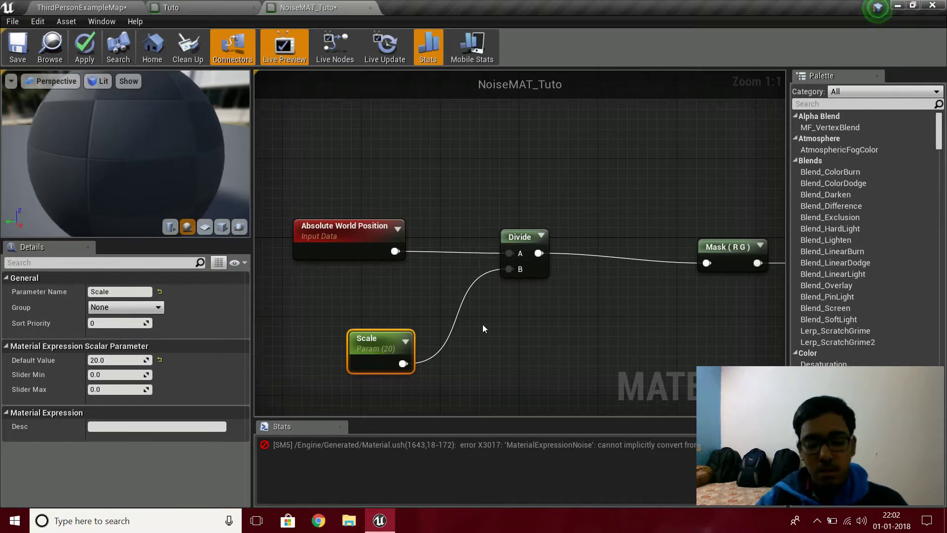
right_drag(561, 359, 480, 173)
click(504, 188)
right_click(503, 191)
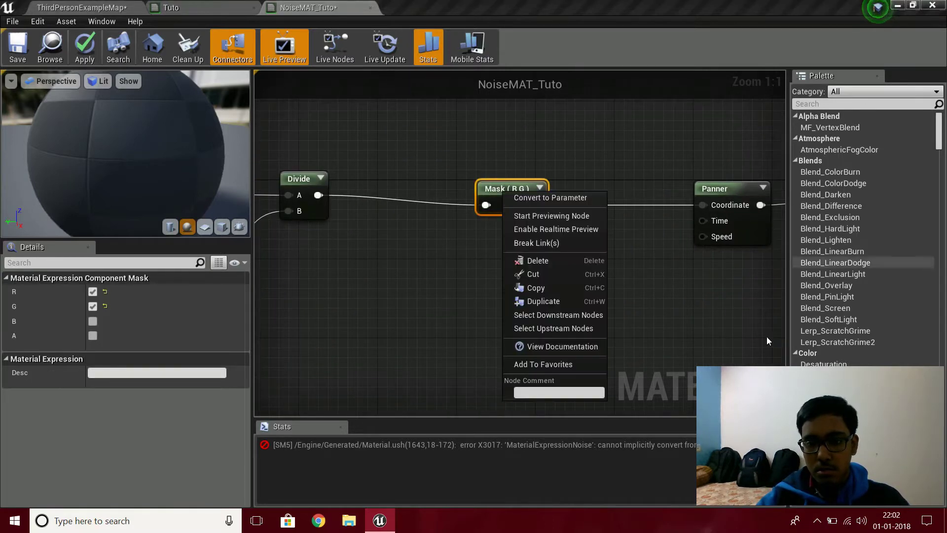
right_drag(705, 300, 518, 336)
- Move the Panner node closer to the Mask node
click(703, 166)
drag(484, 215, 442, 211)
right_drag(342, 280, 445, 306)
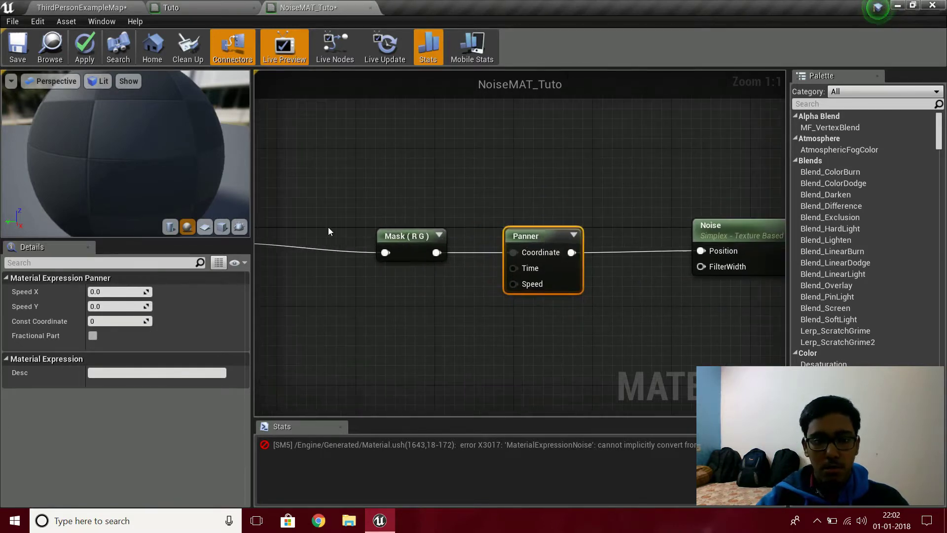
- Convert the R G component mask to a parameter and name it Moving Coords
click(413, 232)
right_drag(321, 301, 480, 307)
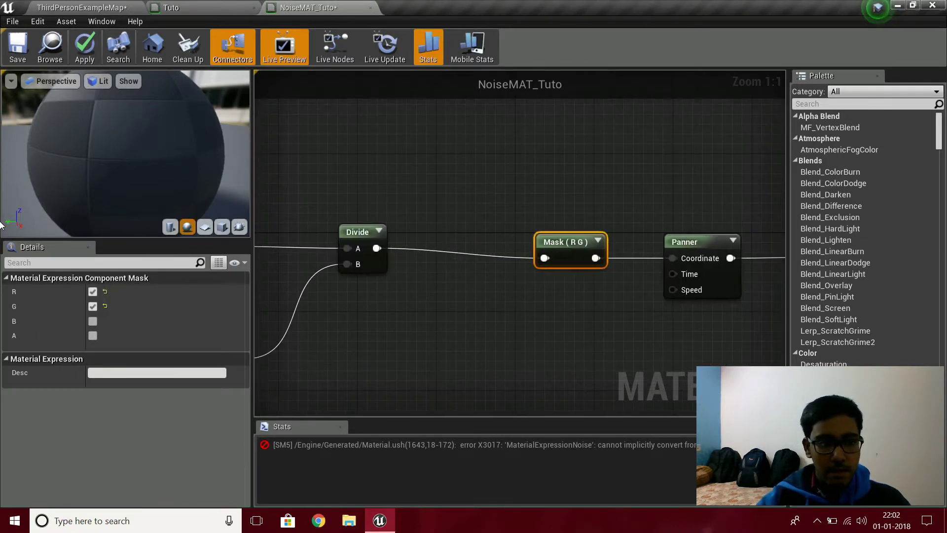
right_click(586, 240)
click(621, 249)
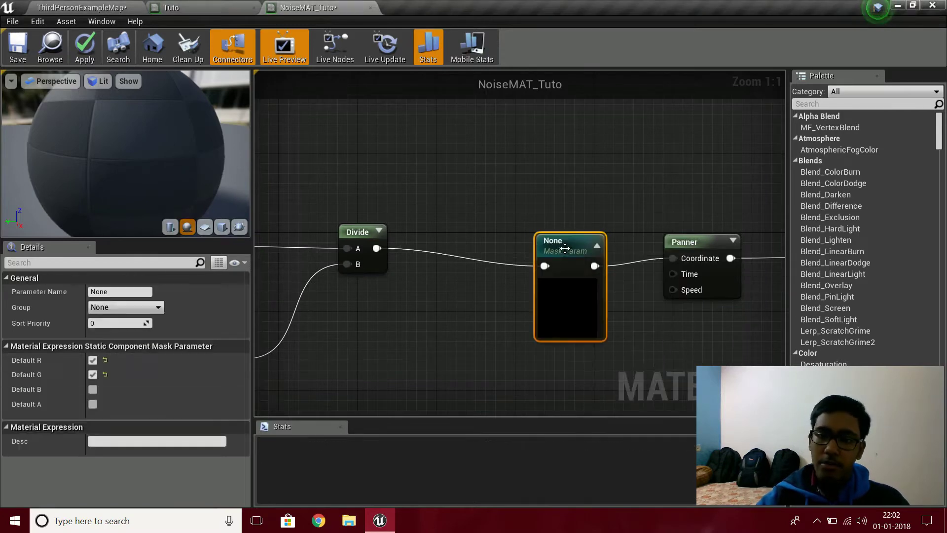
drag(565, 248, 565, 238)
click(134, 293)
text(Moving)
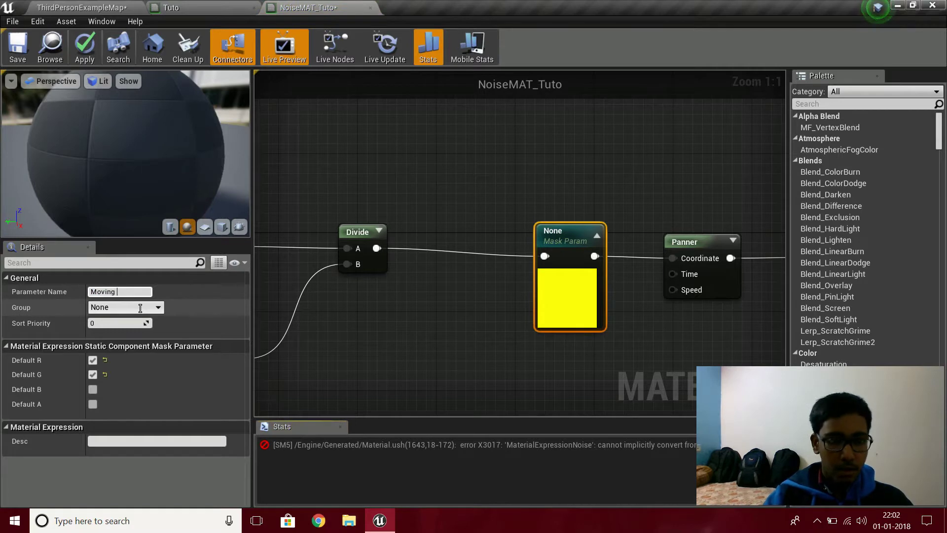
text( Coords)
key(Return)
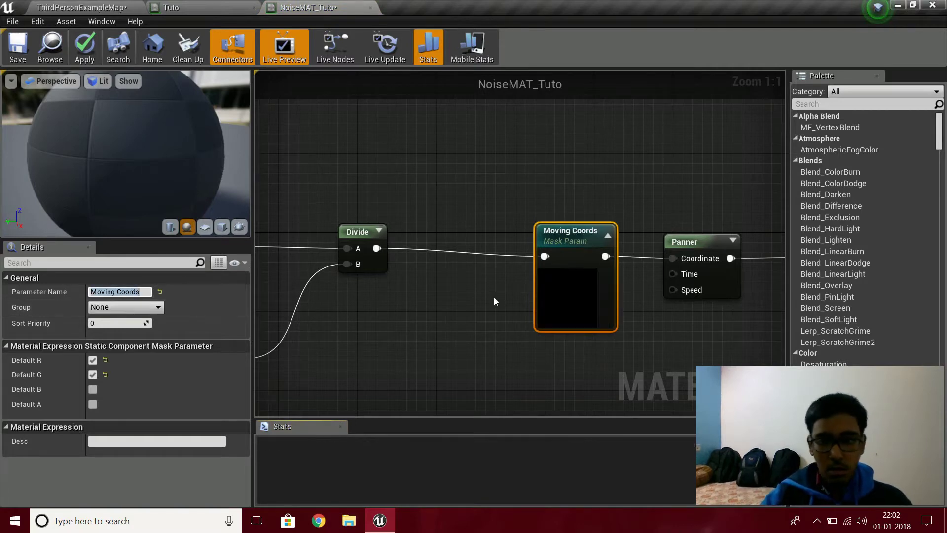
- Space the Moving Coords node away from the Panner and add an Append node feeding the Panner's Speed input
right_drag(631, 335, 478, 150)
drag(479, 150, 400, 141)
drag(548, 144, 512, 247)
text(appejnd)
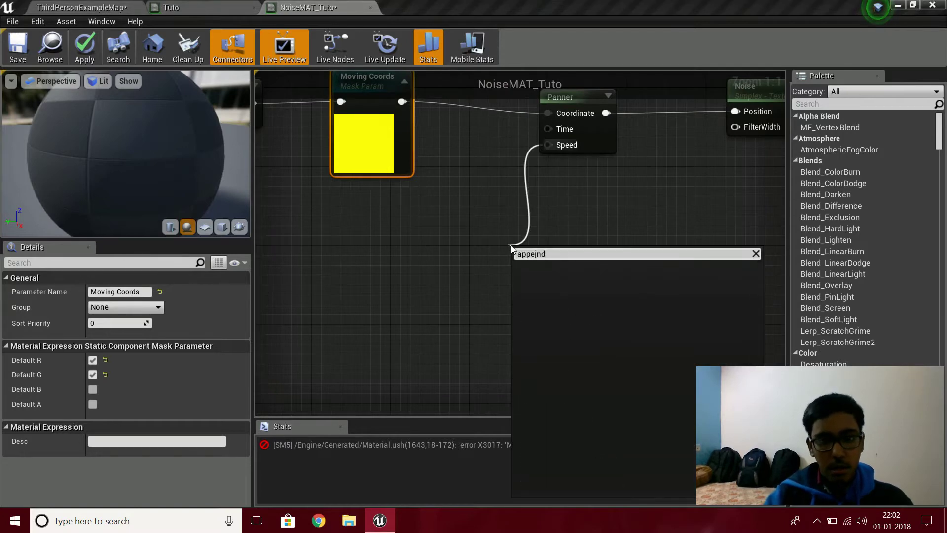
key(BackSpace)
key(BackSpace)
key(BackSpace)
key(Return)
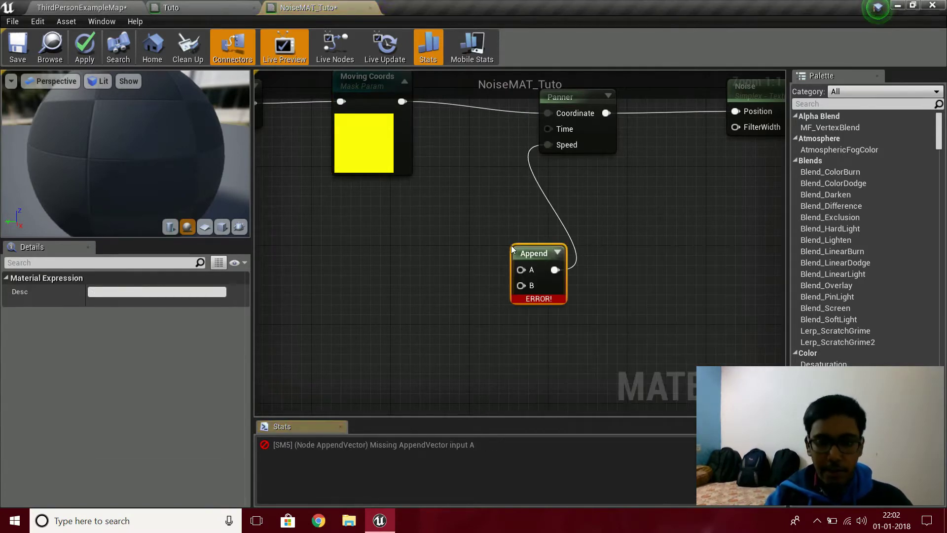
- Add two scalar parameters, connect them to the Append node's A and B inputs, and move Append closer to them
click(420, 259)
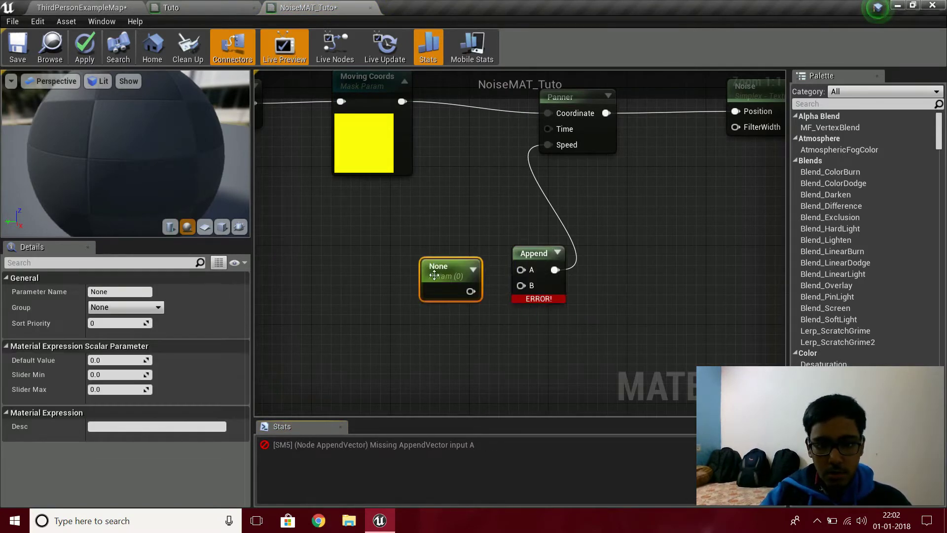
drag(434, 271, 426, 221)
click(410, 313)
drag(457, 339, 449, 240)
drag(541, 260, 519, 261)
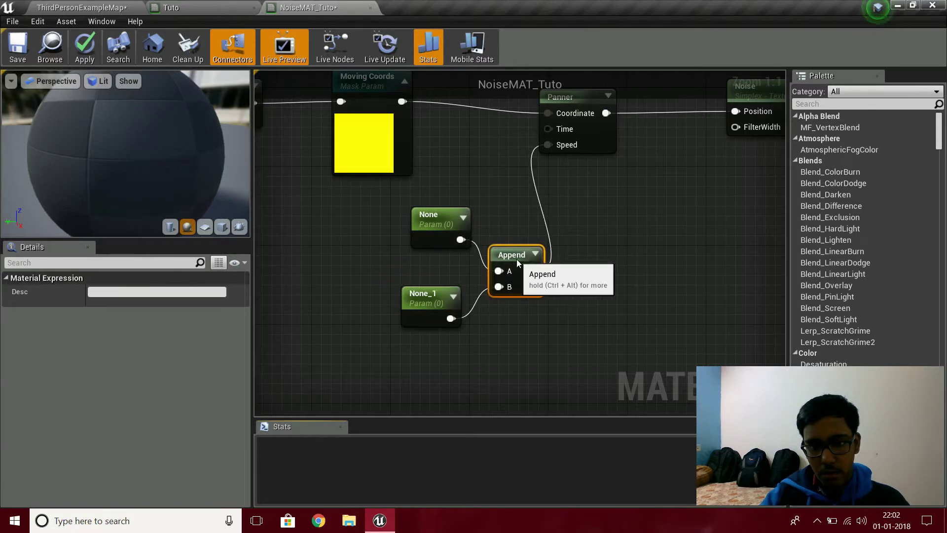
- Examine the Panner's Speed X and Speed Y settings and the Append node wired to its Speed input
right_drag(709, 192, 703, 361)
right_drag(628, 276, 678, 170)
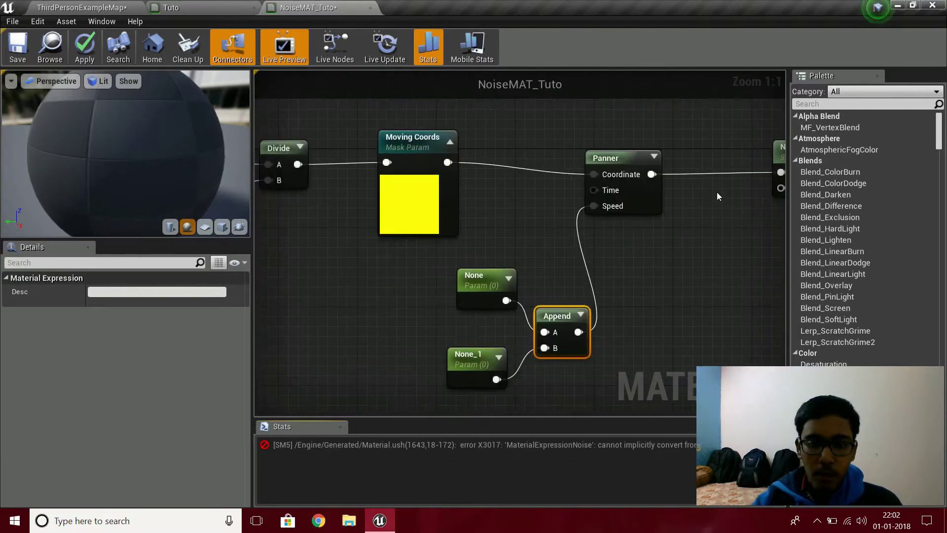
drag(594, 206, 621, 240)
click(524, 268)
right_drag(573, 273, 656, 210)
click(729, 135)
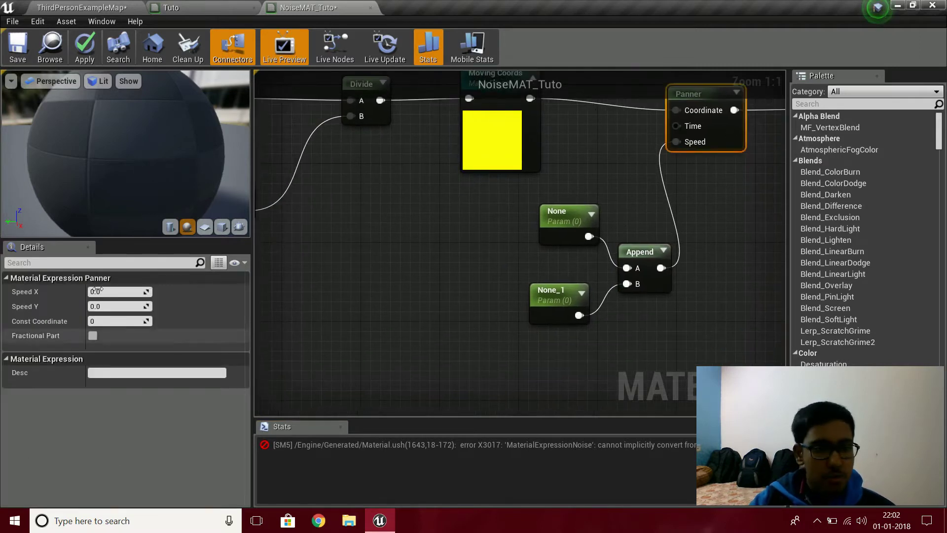
drag(614, 211, 660, 284)
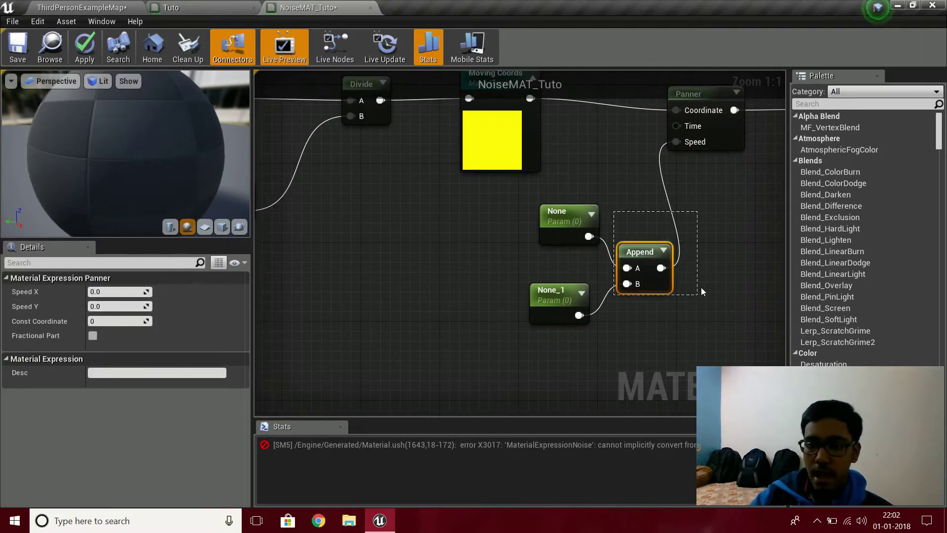
drag(706, 223, 706, 223)
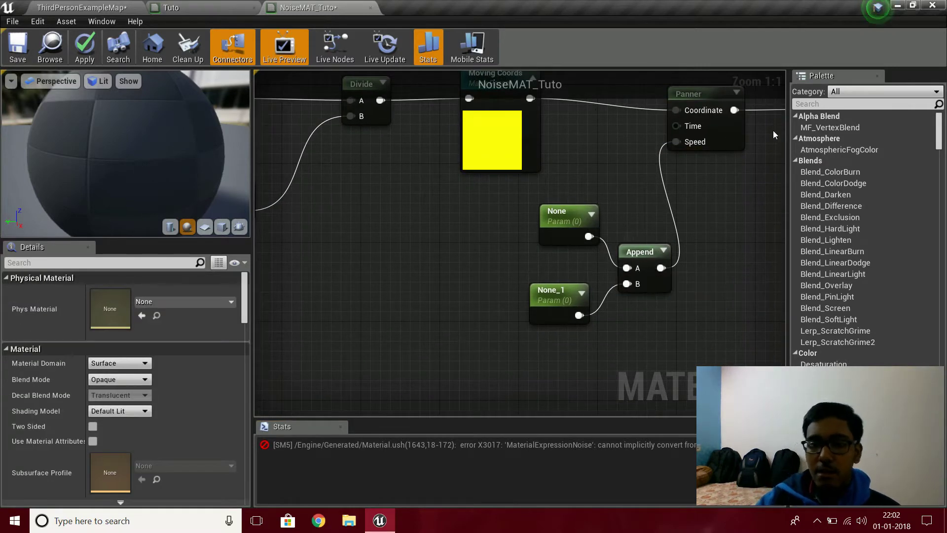
- Rename the scalar parameter feeding the Append node's B input to SpeedY
click(535, 296)
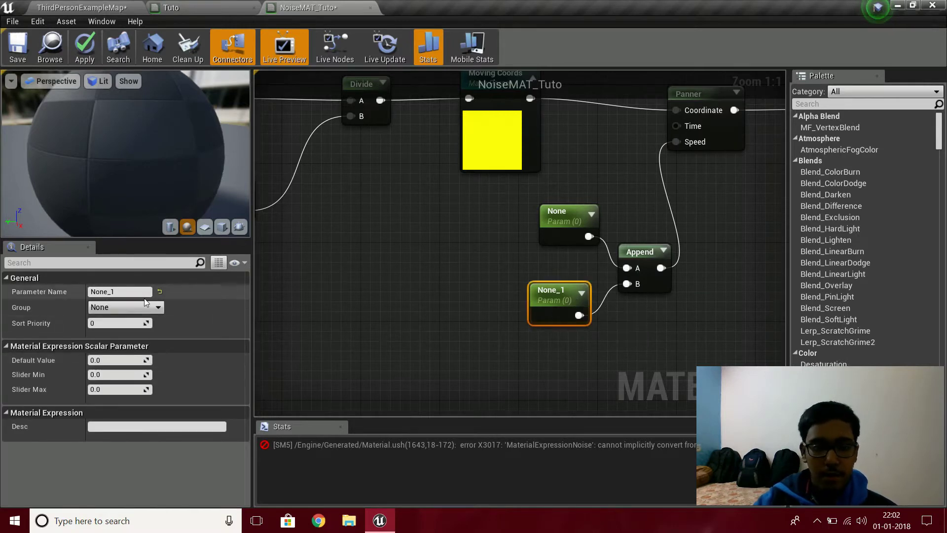
click(147, 291)
text(S)
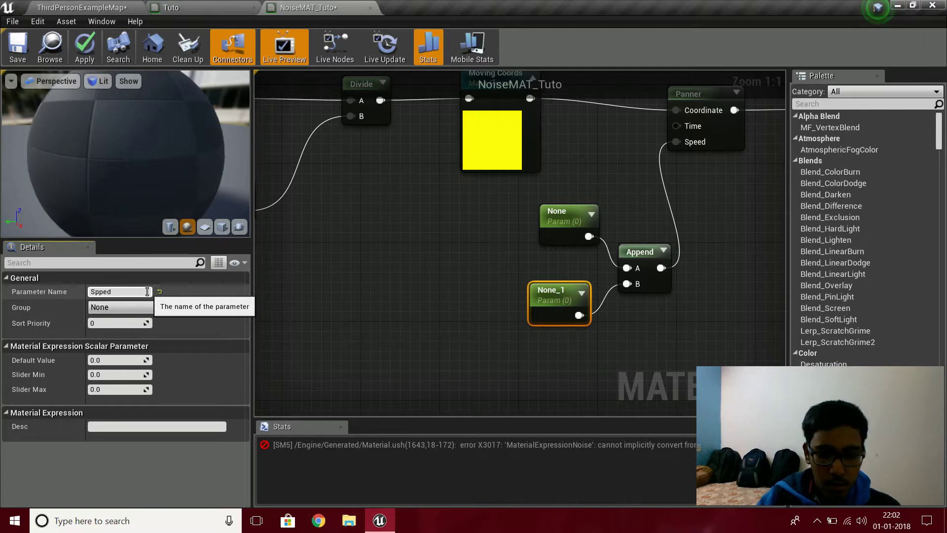
text(peed)
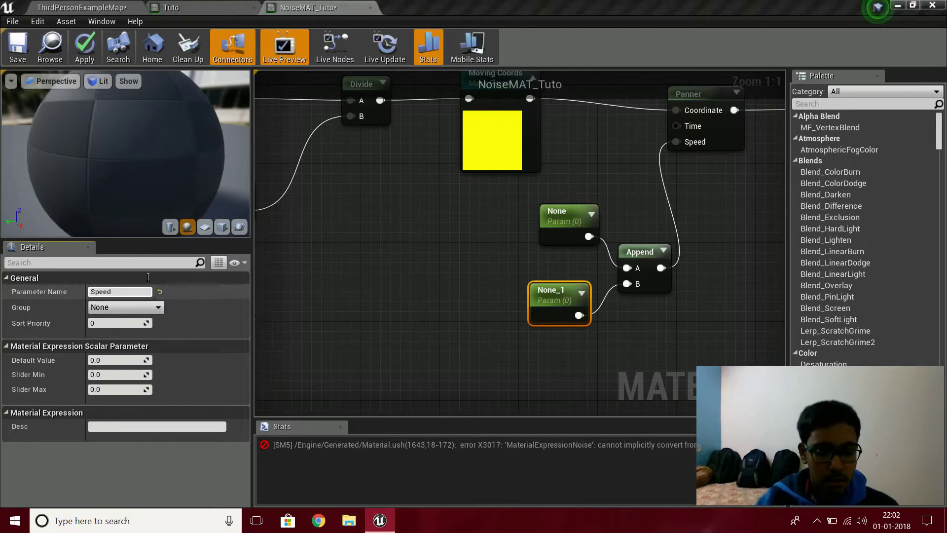
text(Y)
key(Return)
- Rename the scalar parameter feeding the Append node's A input to SpeedX
click(569, 219)
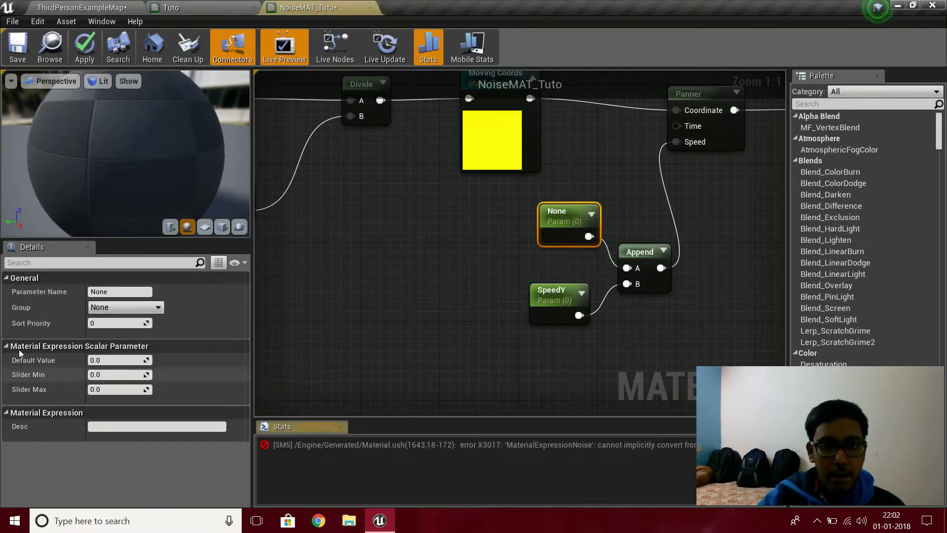
click(149, 290)
text(Sp)
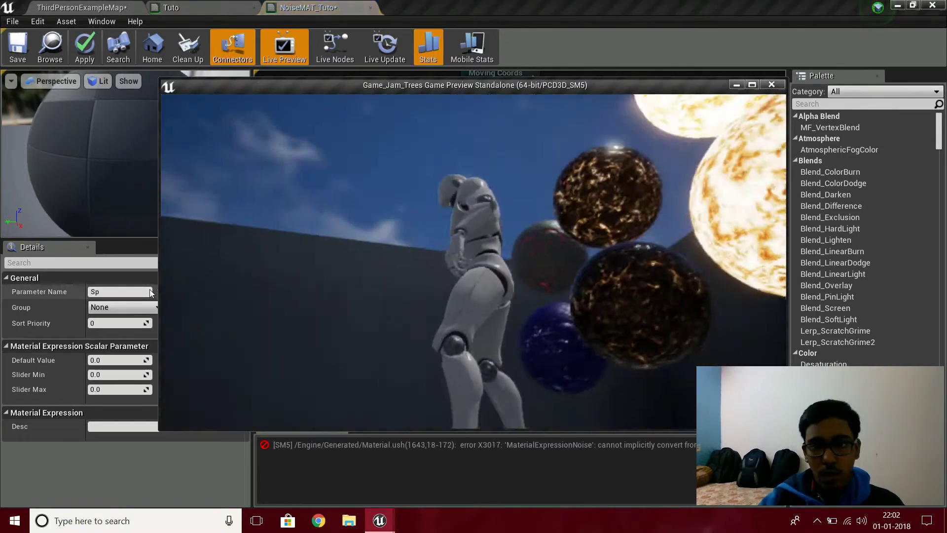
key(alt+Tab)
click(131, 291)
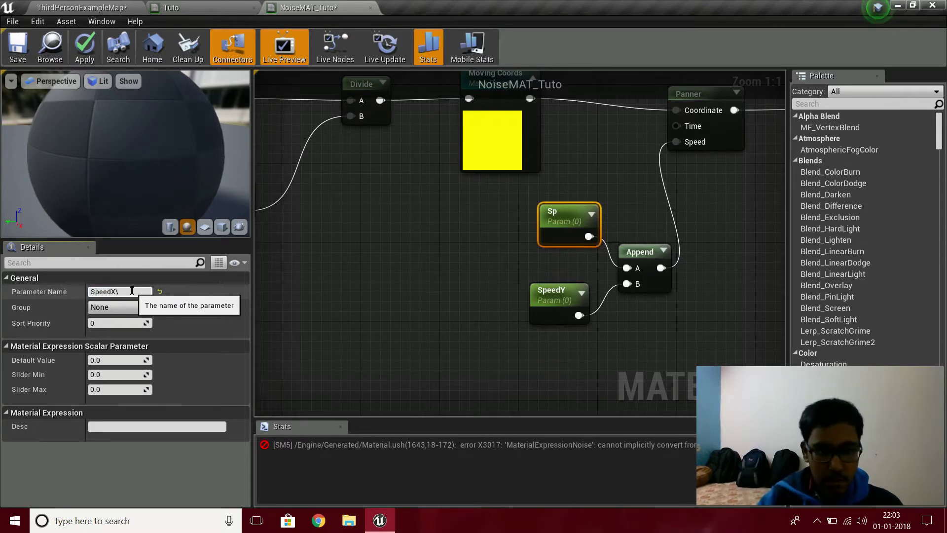
key(Return)
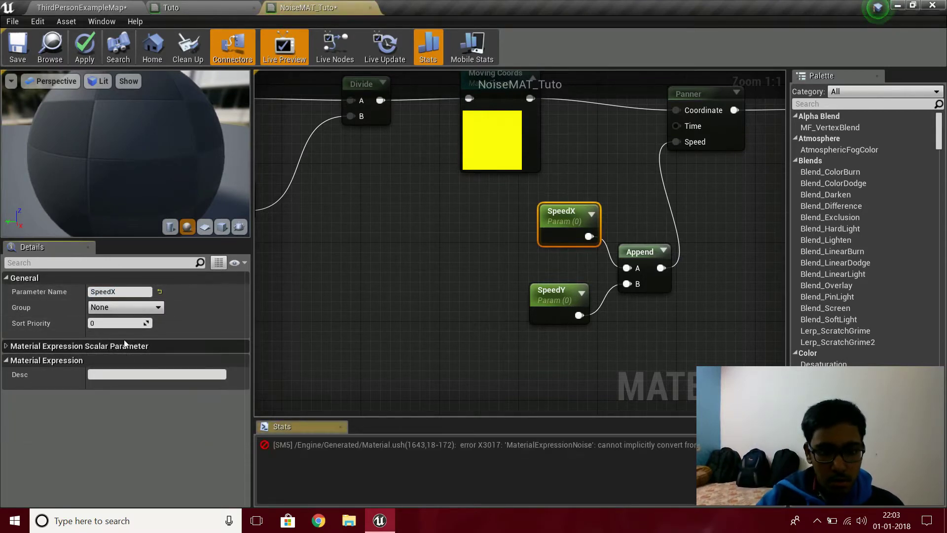
- Set the default values of SpeedX and SpeedY to 0.1 and move SpeedX closer to SpeedY
click(128, 360)
text(.1)
key(Return)
click(559, 296)
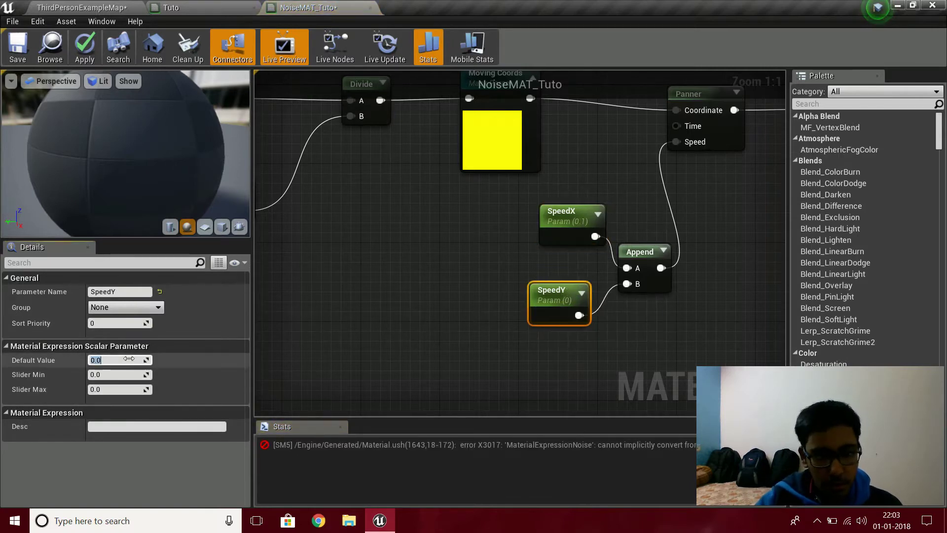
text(.1)
key(Return)
click(558, 242)
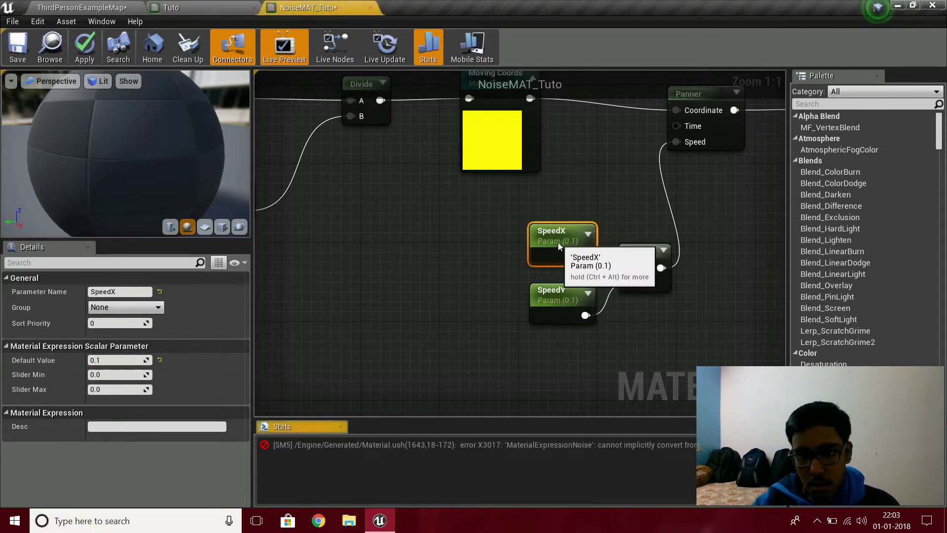
- Duplicate the Moving Coords mask parameter and place the copy above the original
right_drag(625, 118, 770, 235)
right_drag(646, 241, 501, 273)
right_drag(614, 253, 470, 234)
right_drag(582, 343, 617, 309)
right_drag(510, 306, 637, 253)
right_drag(480, 143, 420, 239)
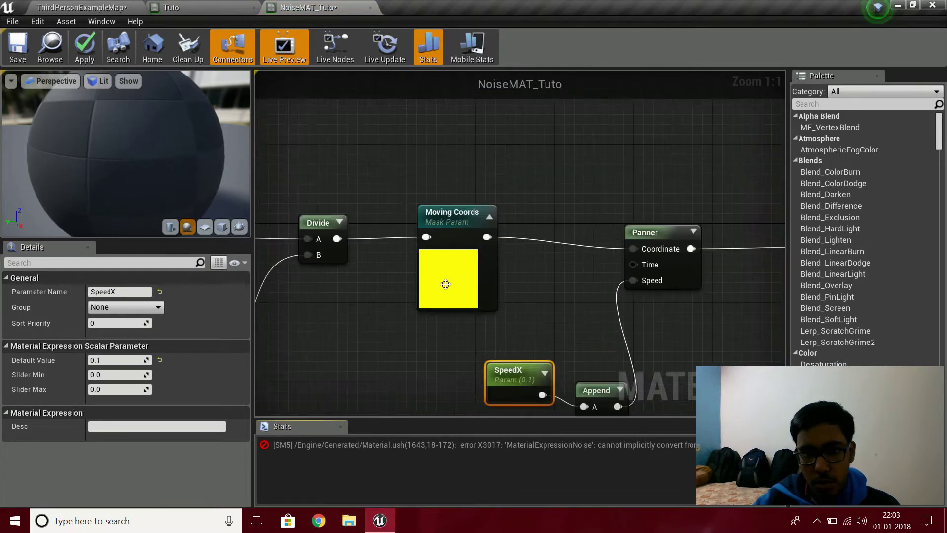
drag(448, 197, 478, 280)
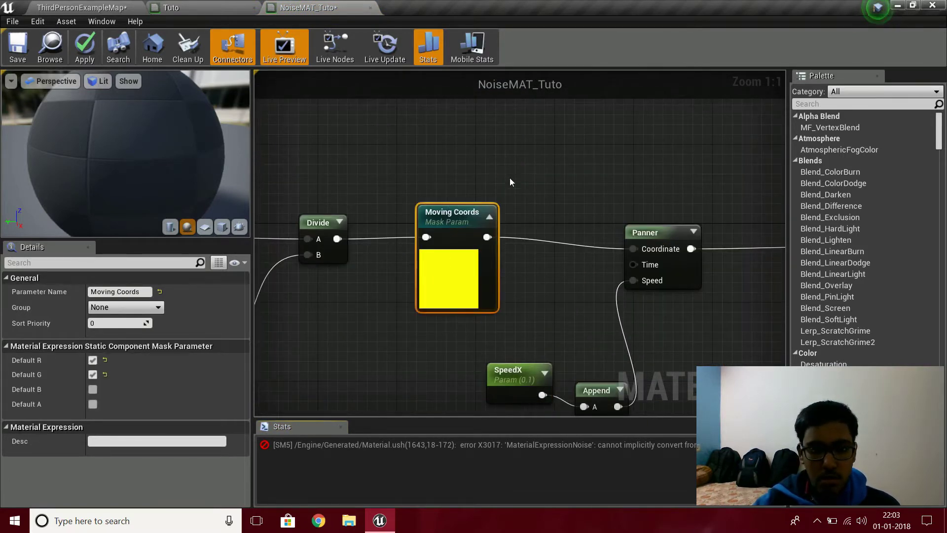
right_drag(495, 67, 479, 153)
key(ctrl+c)
key(ctrl+v)
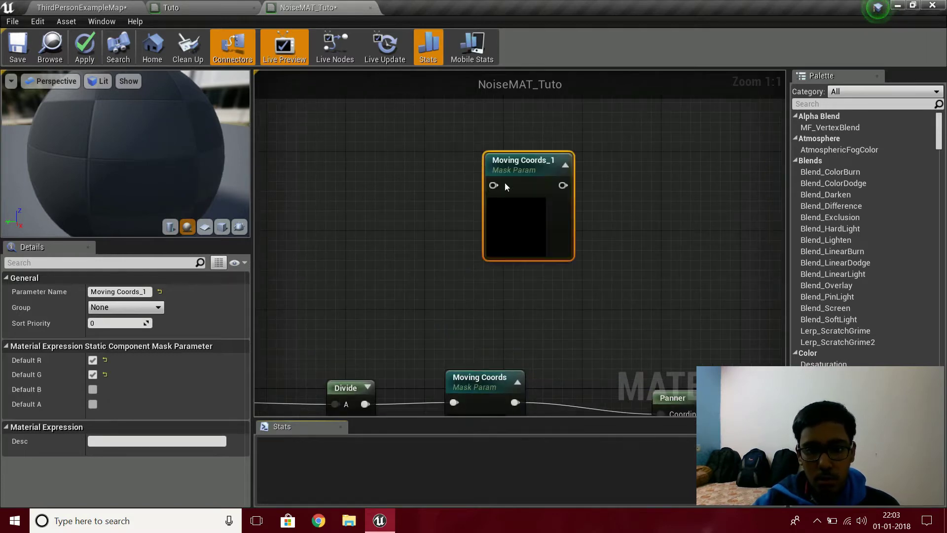
drag(494, 194, 485, 204)
- Rename the copied mask parameter to Secondy Coords and connect the Divide output to its input
click(118, 292)
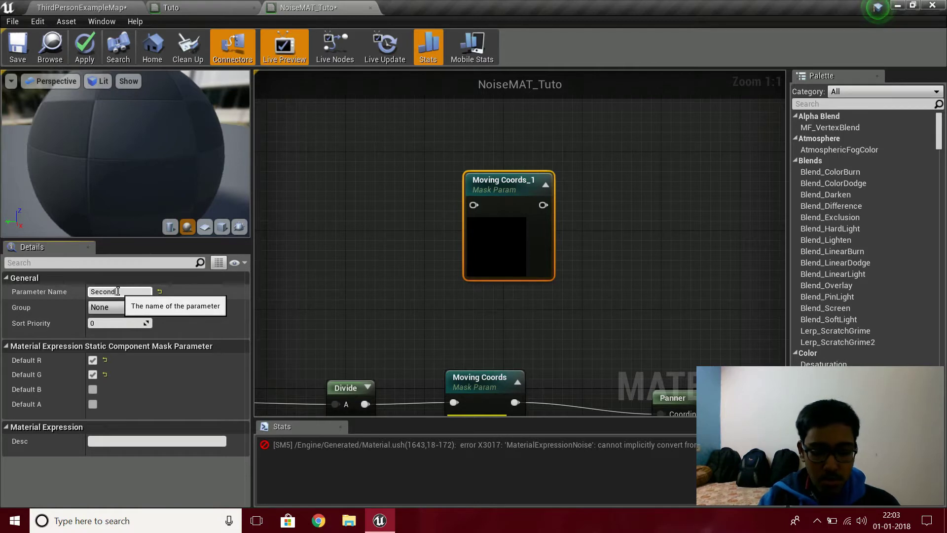
text(Secondy Coords)
key(Return)
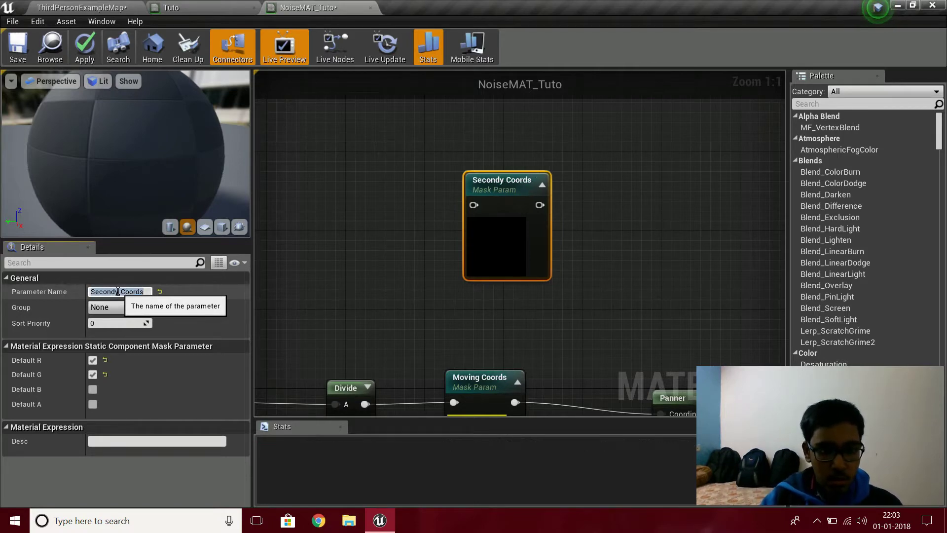
right_drag(373, 390, 373, 385)
drag(372, 387, 475, 185)
- Set the Secondy Coords mask to pass only the B channel, with R and G disabled
right_drag(639, 245, 546, 247)
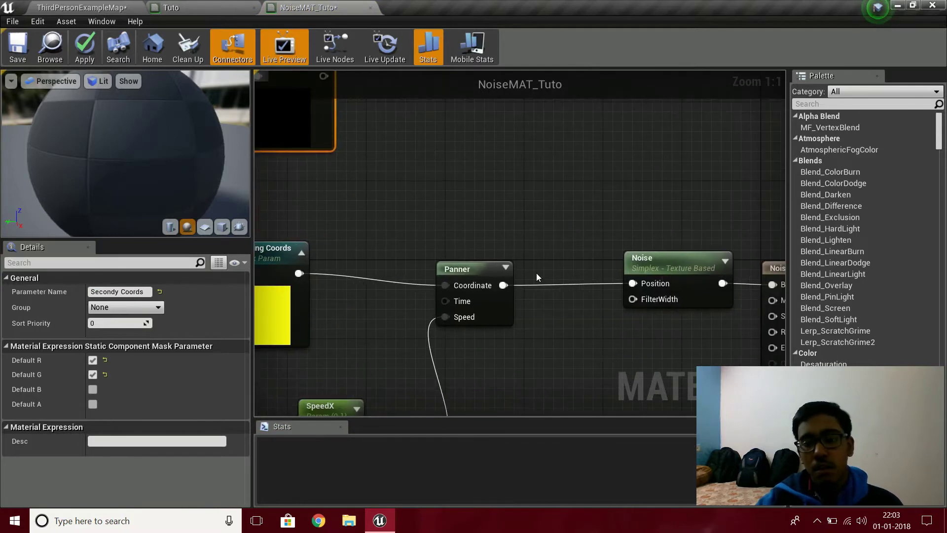
right_drag(451, 290, 480, 300)
right_drag(500, 228, 569, 218)
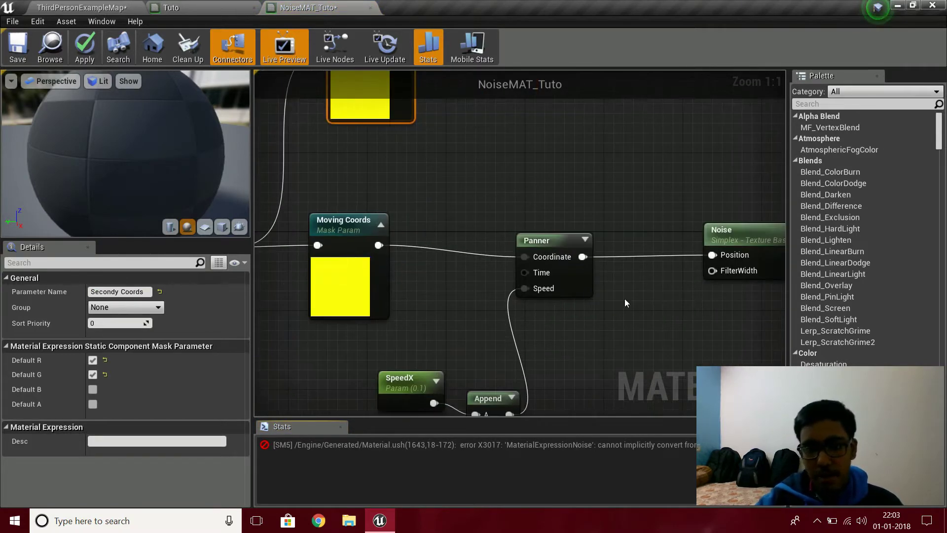
right_drag(449, 241, 413, 215)
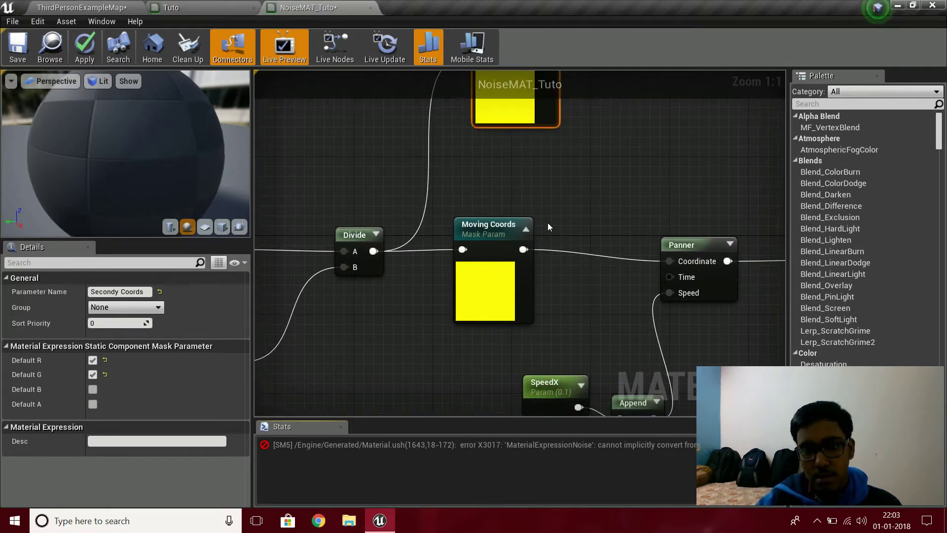
click(93, 388)
click(93, 373)
click(93, 360)
- Move the Noise node and the material output node together farther away from the Panner
right_drag(572, 256, 446, 406)
right_drag(487, 283, 462, 188)
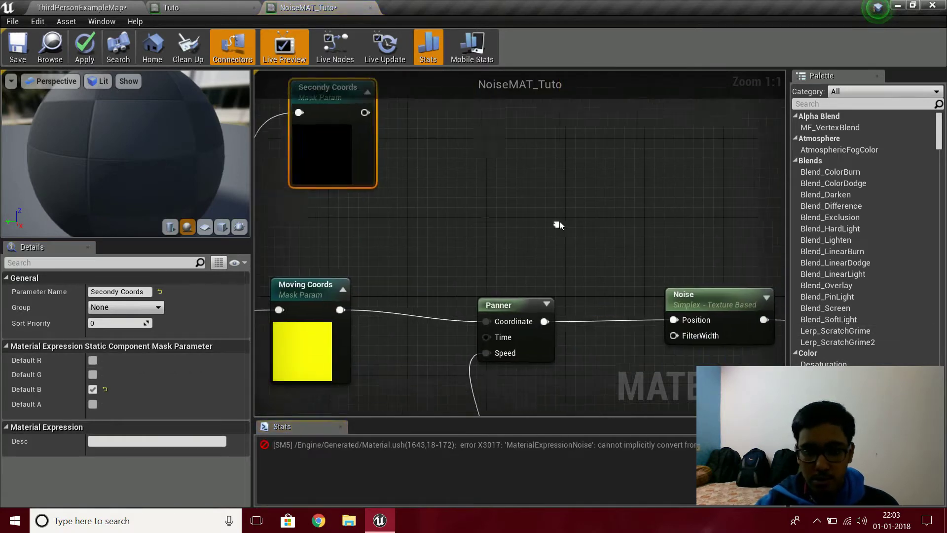
right_drag(559, 225, 438, 176)
drag(564, 134, 703, 220)
click(703, 221)
drag(477, 167, 745, 266)
drag(712, 234, 800, 234)
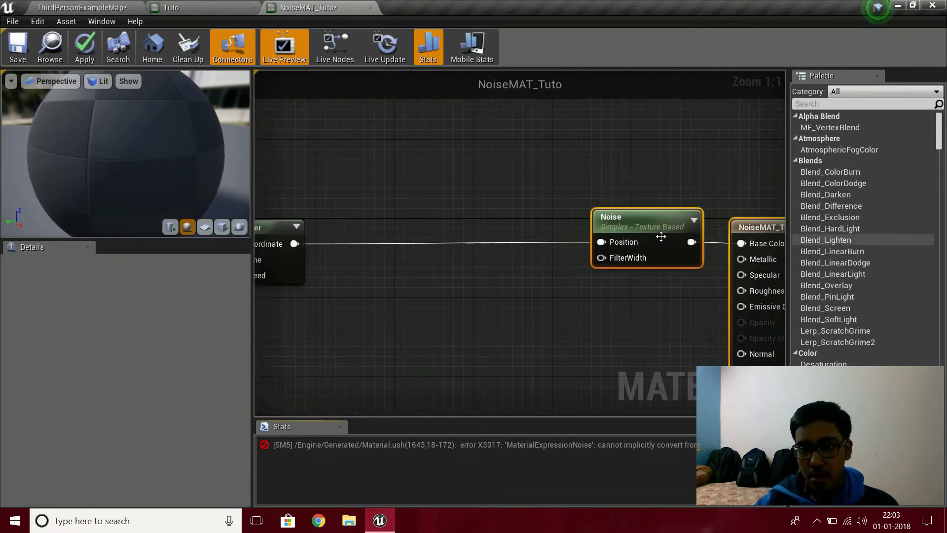
drag(641, 242, 644, 241)
click(594, 246)
- Add an Append node with Secondy Coords in A and the Panner in B, and feed it into Noise's Position
drag(30, 150, 329, 127)
text(app)
key(Return)
right_drag(560, 229, 350, 194)
drag(573, 241, 494, 270)
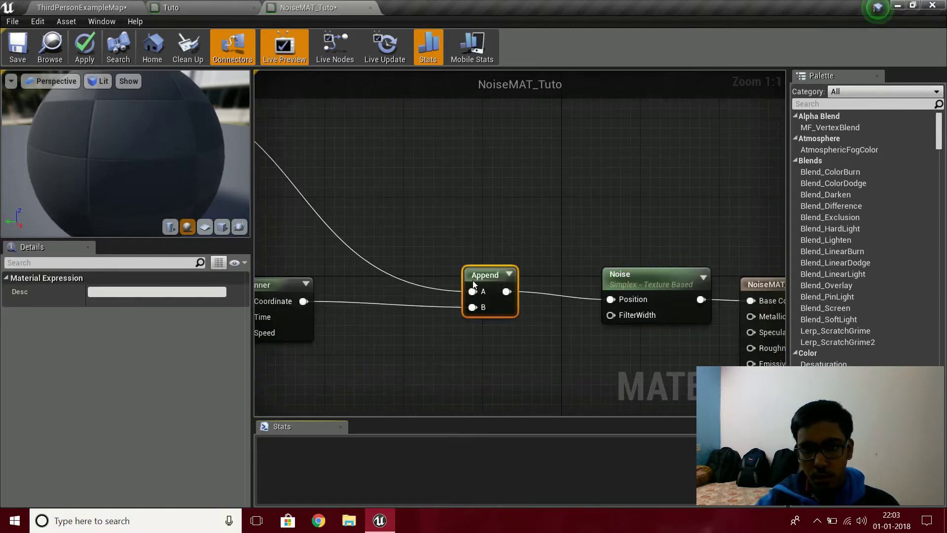
mouse_move(461, 296)
ctrl+mouse_down()
mouse_move(399, 279)
mouse_move(461, 296)
ctrl+mouse_up()
- Space the material output node away from Noise and insert a Multiply between them, with Noise in B and its output in Base Color
scroll(543, 351, down, 4)
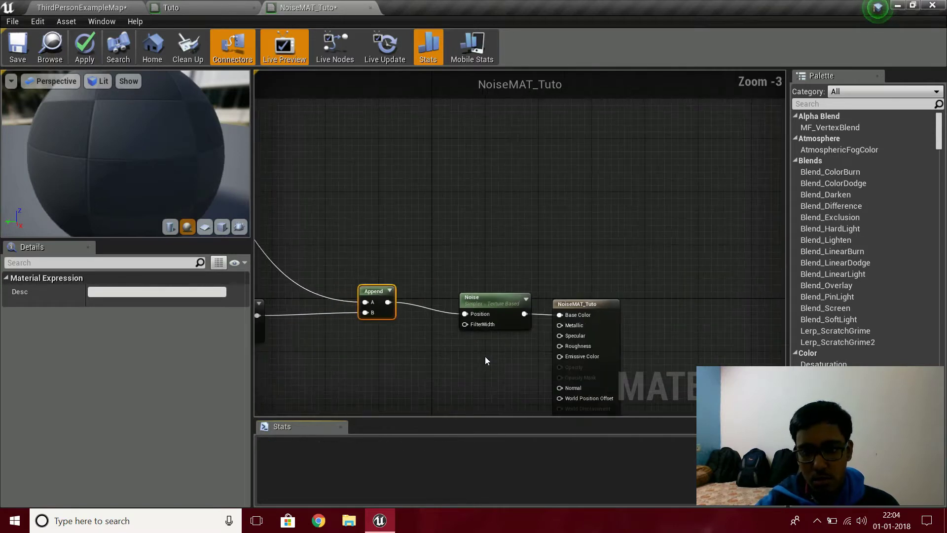
right_drag(484, 364, 727, 209)
scroll(594, 269, down, 5)
scroll(578, 265, up, 4)
right_drag(579, 266, 390, 262)
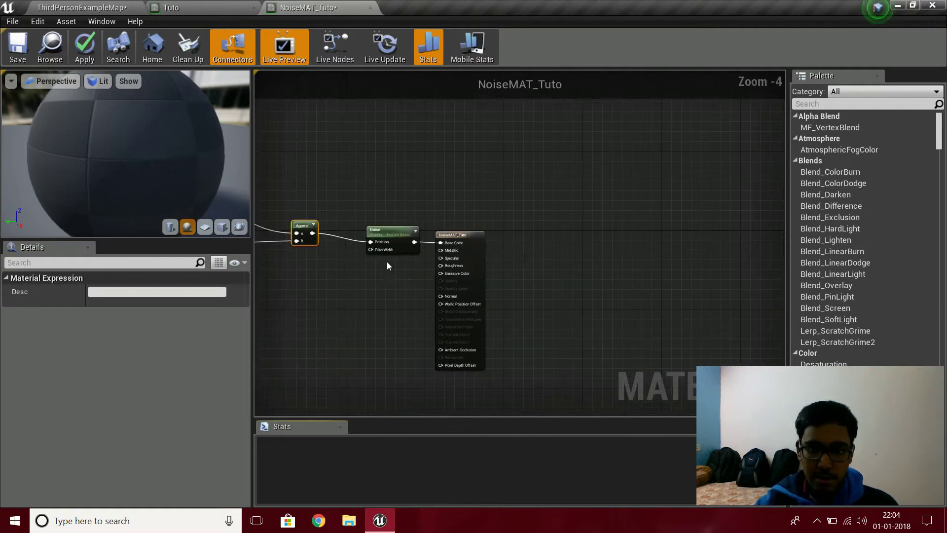
scroll(390, 262, up, 3)
click(735, 214)
right_drag(344, 238, 383, 355)
drag(463, 346, 632, 340)
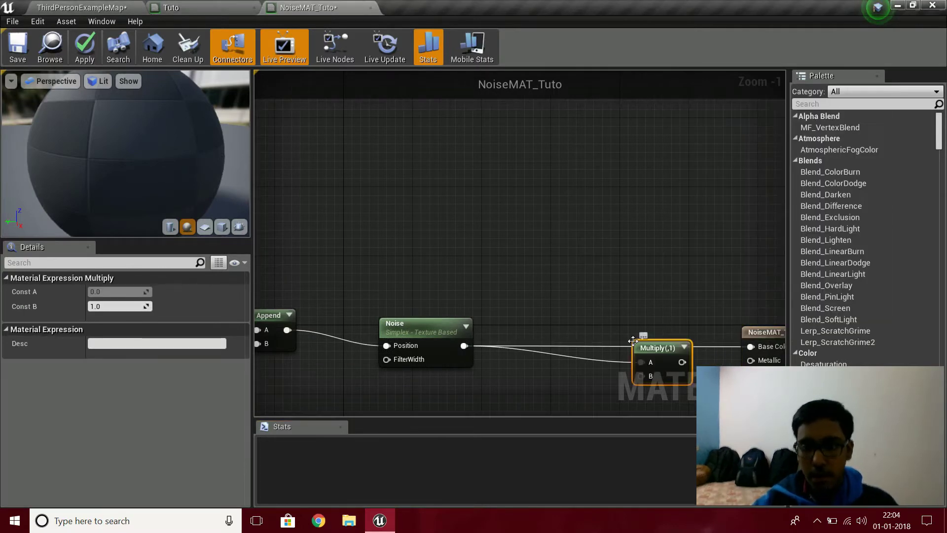
ctrl+drag(641, 362, 761, 351)
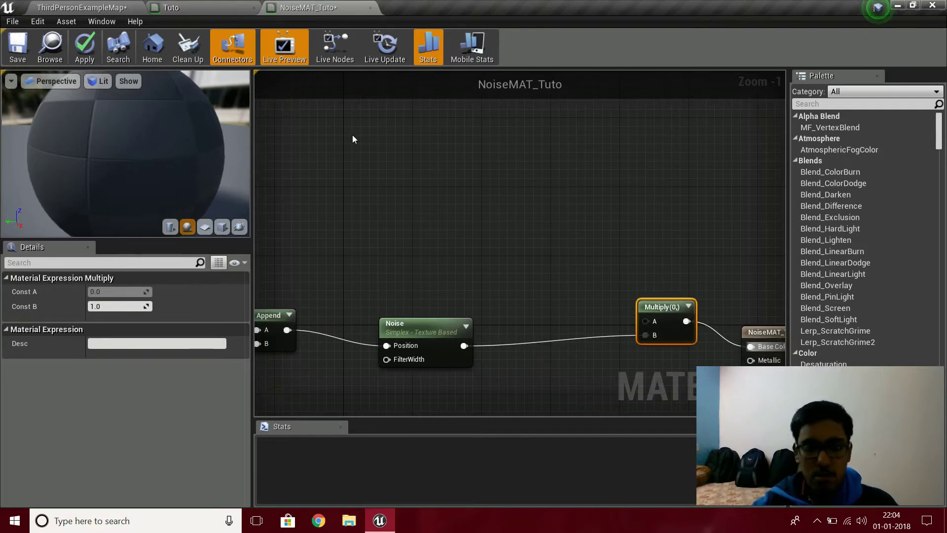
- Add a Constant3Vector wired to the Multiply's A input, convert it to a parameter and name it Tint
click(430, 163)
drag(486, 172, 650, 322)
right_click(463, 187)
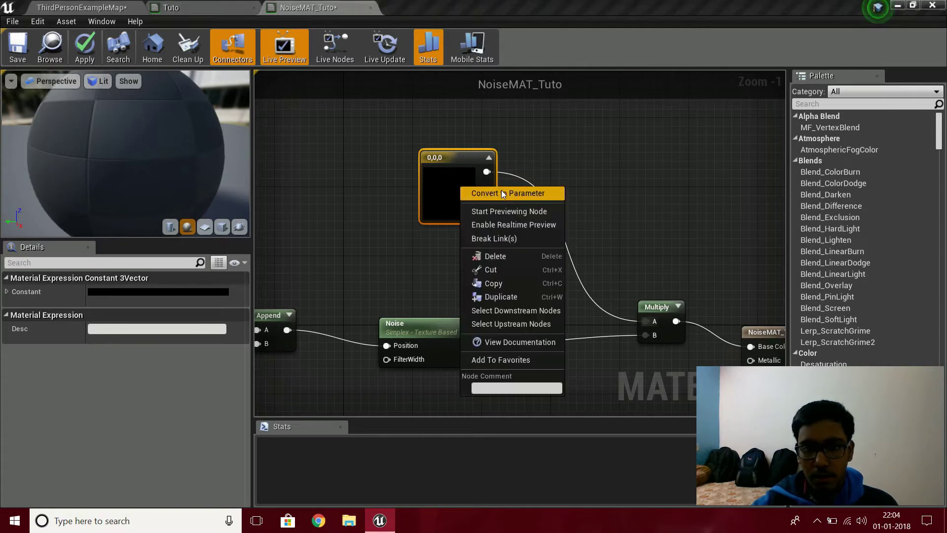
click(493, 191)
click(465, 207)
click(142, 291)
text(Tint)
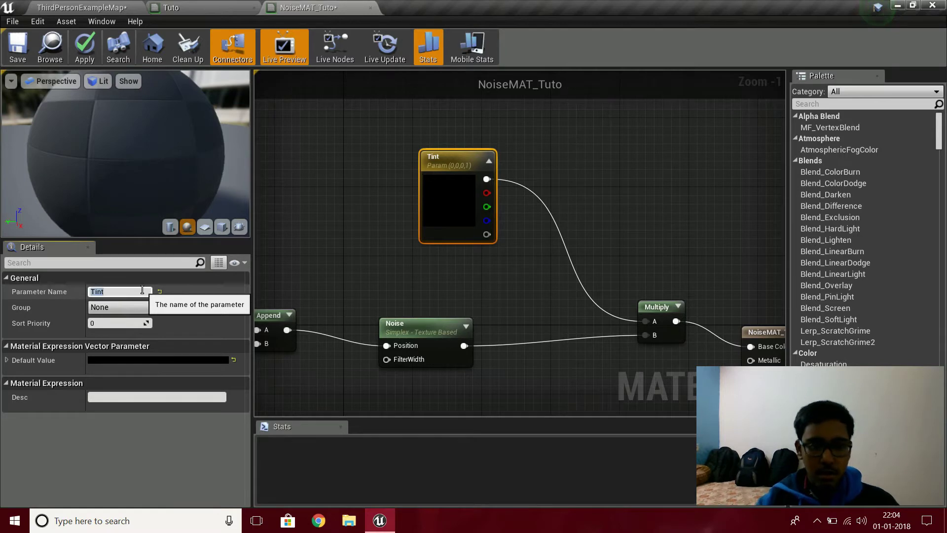
- Set the Tint parameter's default color to a dark golden yellow, about R 0.371, G 0.208, B 0
click(162, 359)
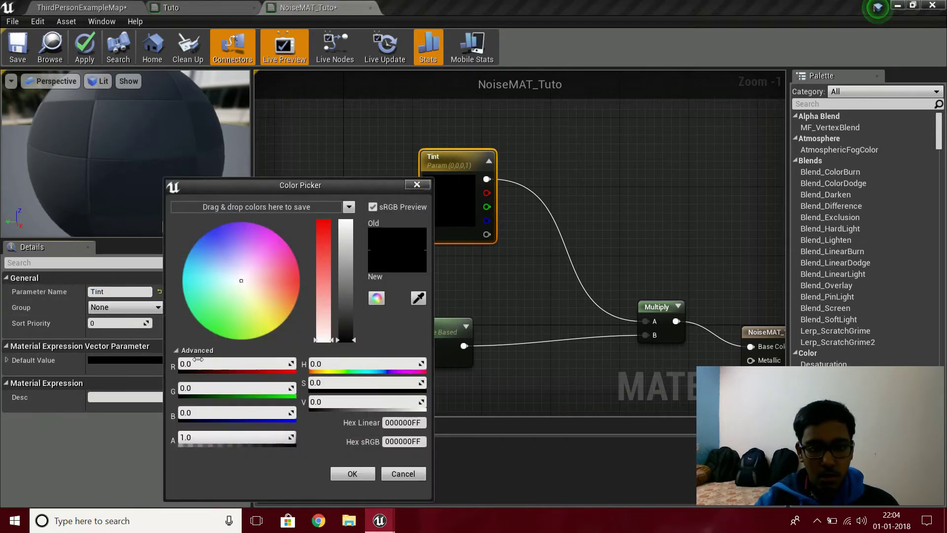
drag(348, 316, 332, 344)
click(352, 473)
- Move the material output node farther away from the Multiply node to make room for more nodes
scroll(573, 242, down, 3)
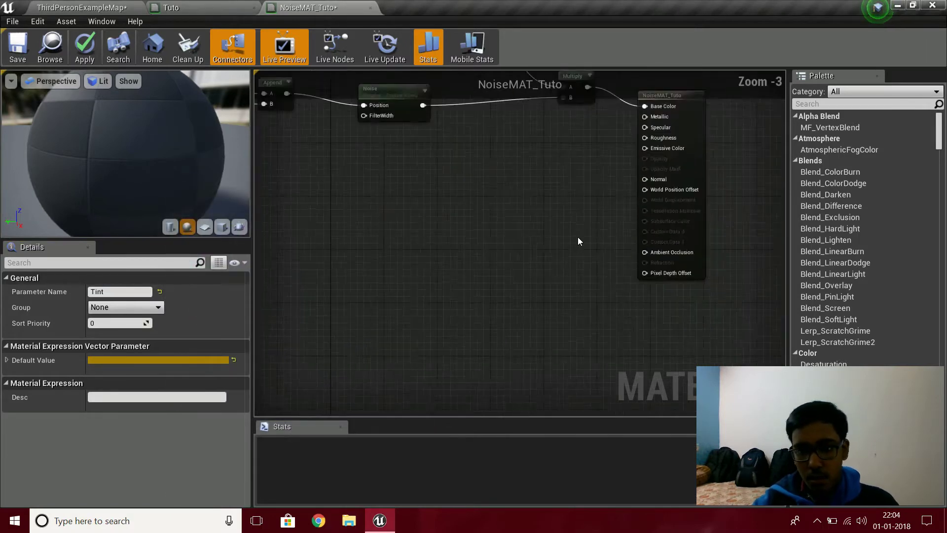
right_drag(573, 241, 523, 300)
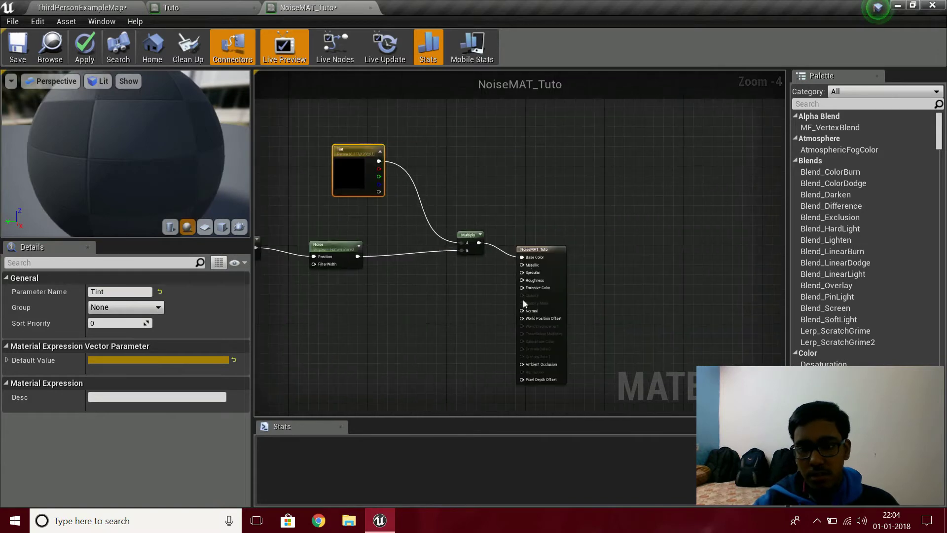
click(670, 235)
scroll(576, 310, up, 3)
right_drag(517, 296, 403, 283)
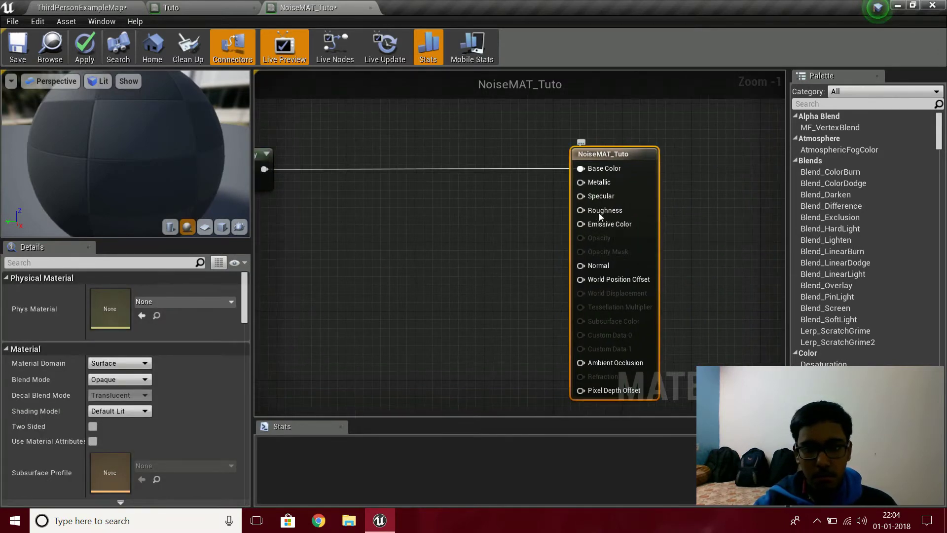
drag(599, 230, 423, 291)
right_drag(398, 306, 557, 283)
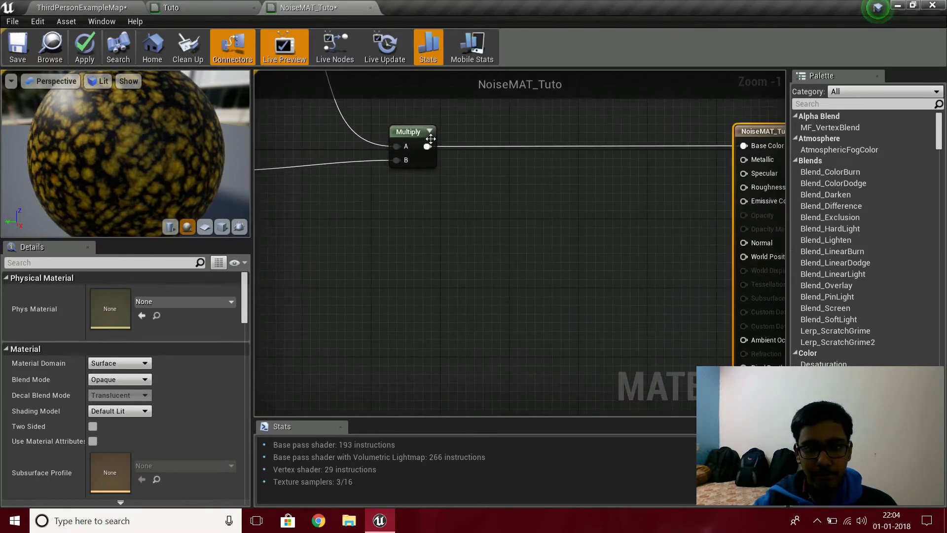
- Add a second Multiply with the first Multiply in A and the Noise output, passed through a new Power node, in B
drag(424, 146, 528, 258)
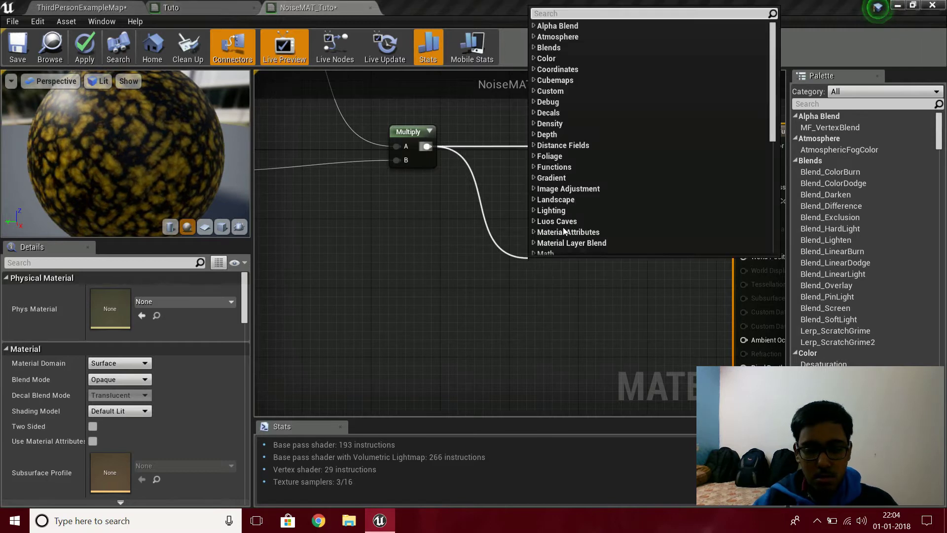
text(mul)
key(Return)
right_drag(409, 263, 517, 255)
drag(323, 163, 498, 285)
text(power)
key(Return)
drag(539, 308, 650, 287)
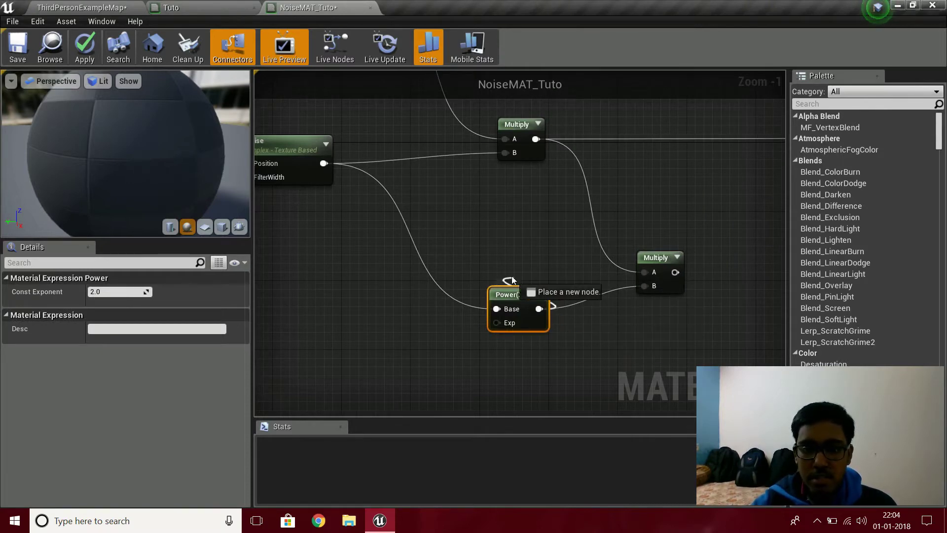
- Expand the Power node's preview and shift the node slightly away from the second Multiply
right_click(531, 293)
click(541, 294)
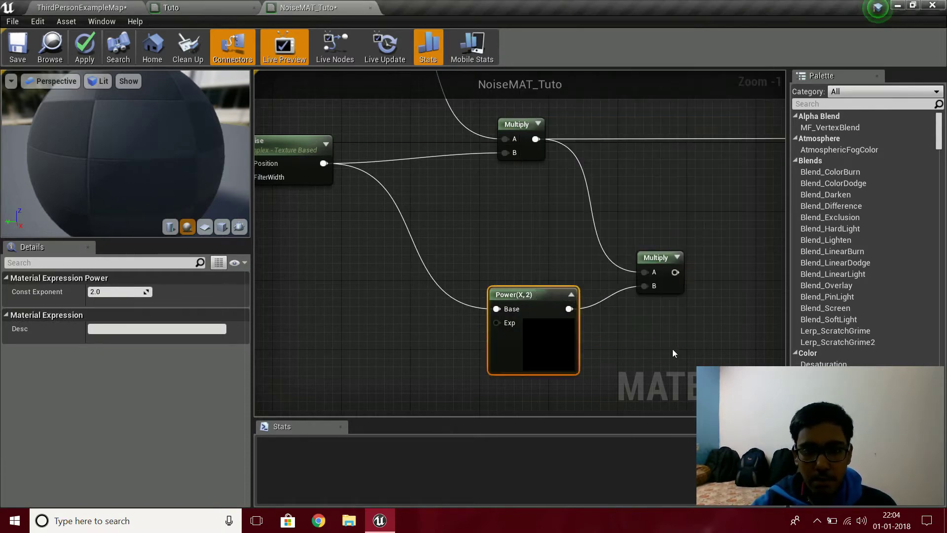
drag(525, 295, 498, 297)
right_drag(537, 297, 570, 414)
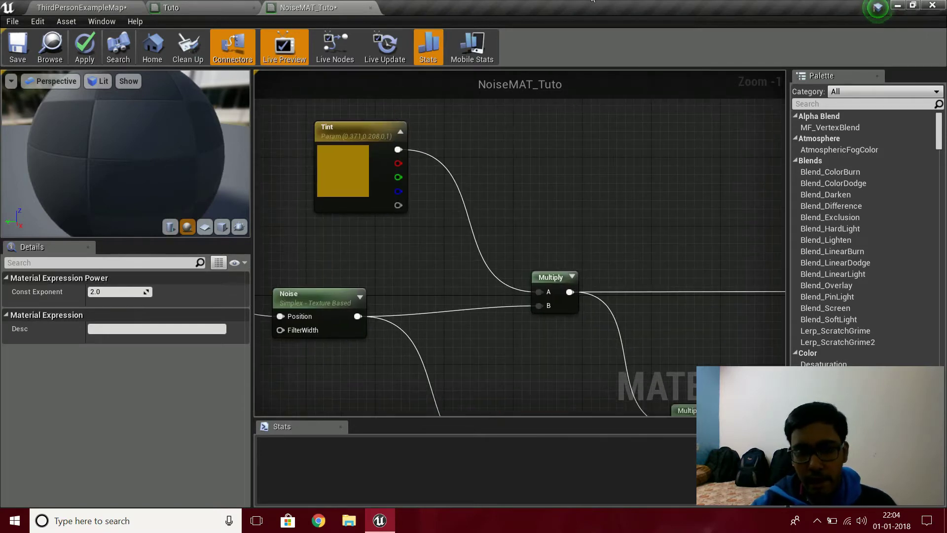
- Examine how the Noise, Power and two Multiply nodes are connected, along with the Power preview and the material preview sphere
right_drag(622, 260, 570, 91)
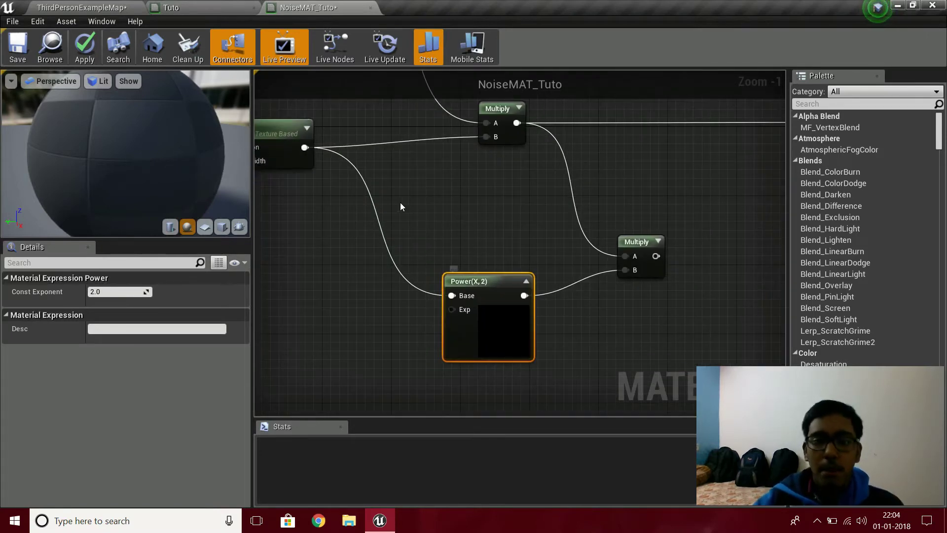
right_drag(400, 206, 447, 260)
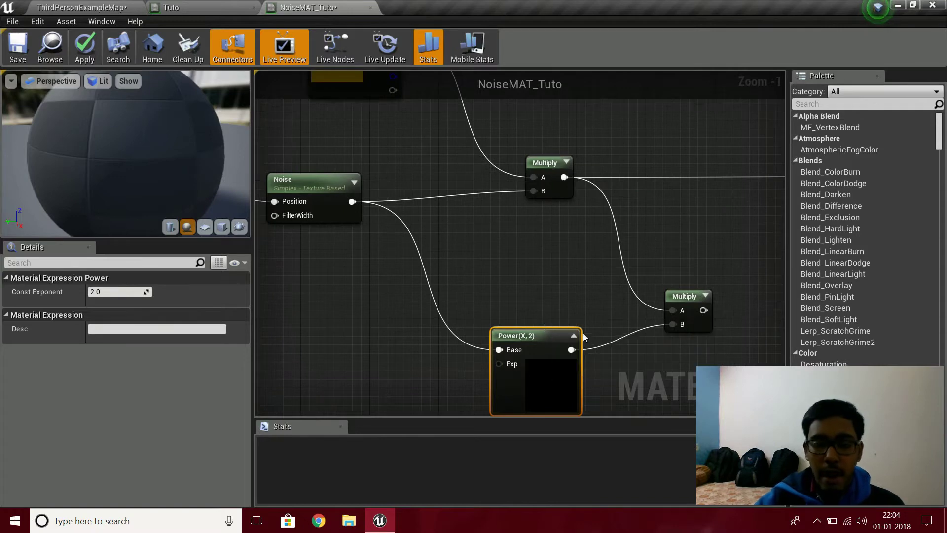
scroll(584, 327, up, 1)
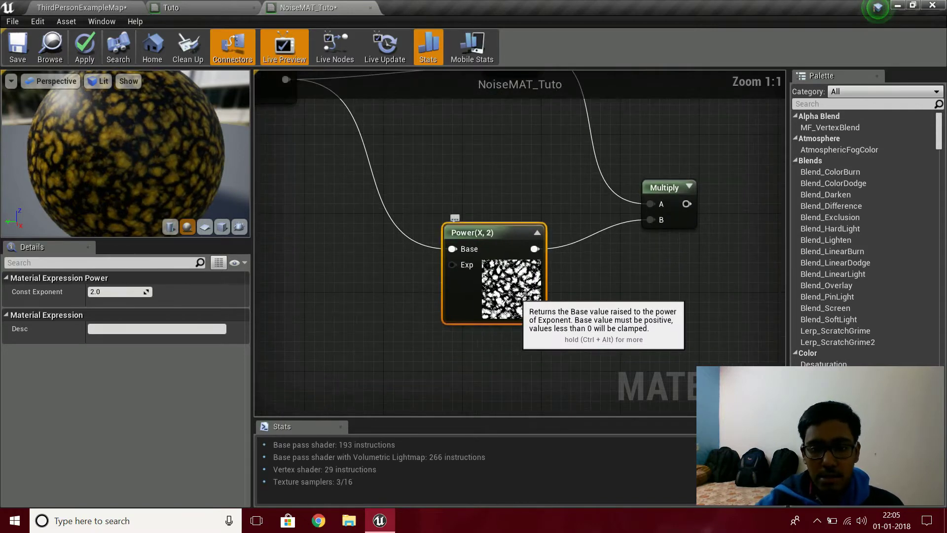
right_drag(610, 145, 591, 286)
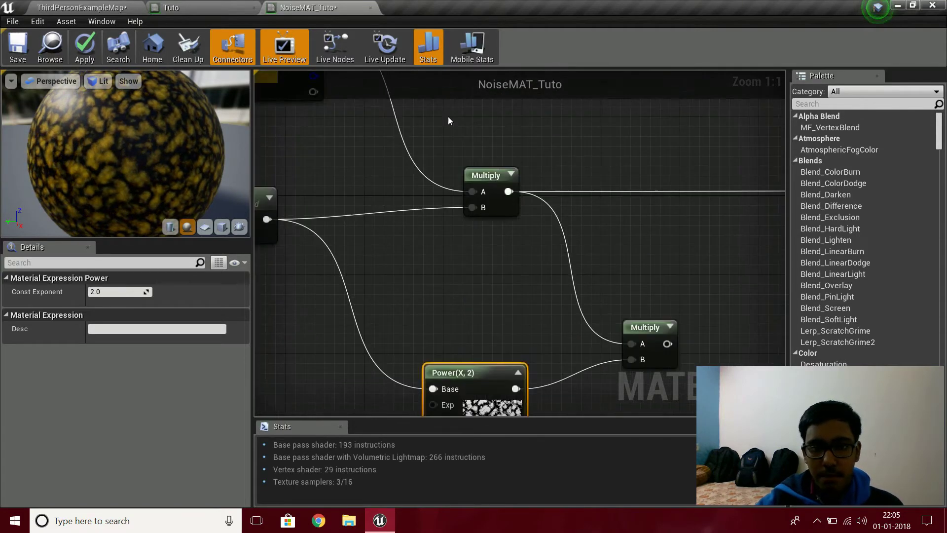
right_drag(404, 109, 457, 106)
right_drag(653, 228, 700, 133)
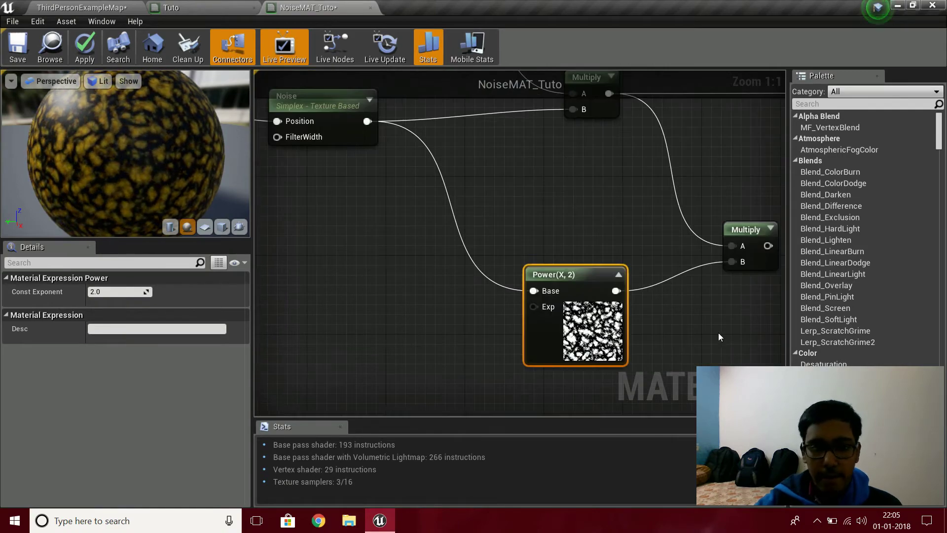
right_drag(718, 337, 575, 341)
drag(79, 149, 133, 149)
right_drag(638, 276, 461, 280)
- Add a third Multiply node with the second Multiply's output connected to its A input
scroll(470, 242, down, 3)
drag(592, 215, 621, 214)
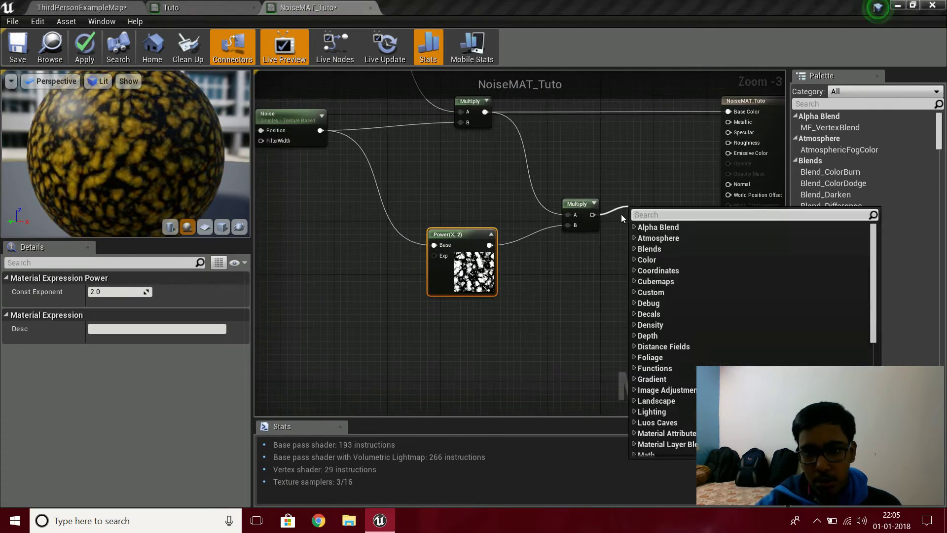
text(mul)
key(Return)
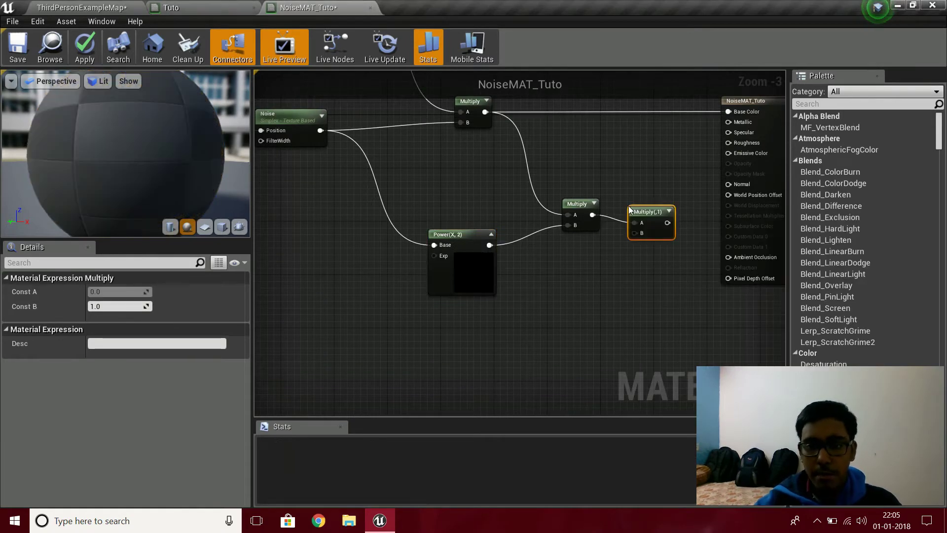
- Add a Time node in the empty area of the graph below the Noise and Power nodes
right_drag(578, 314, 697, 216)
right_click(528, 303)
scroll(528, 303, down, 2)
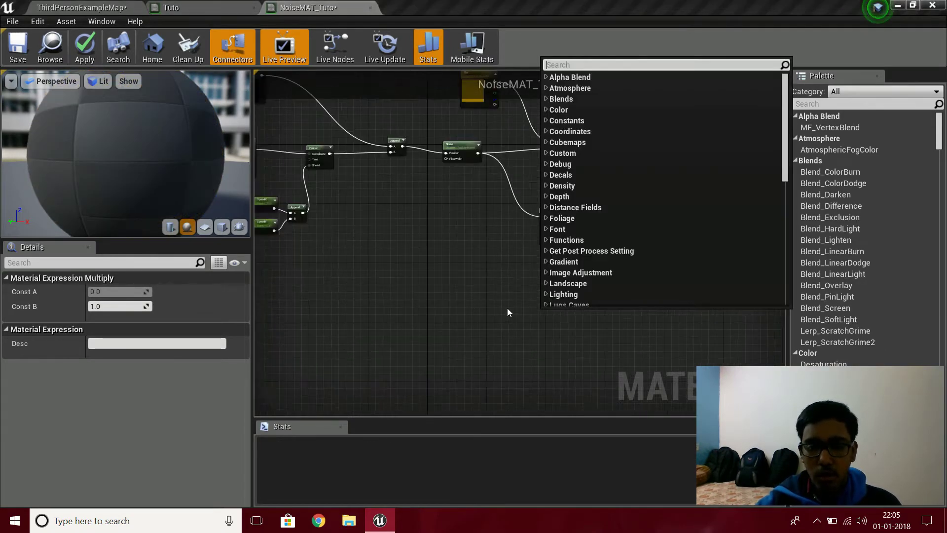
right_drag(508, 318, 510, 277)
right_click(511, 281)
text(time)
key(Return)
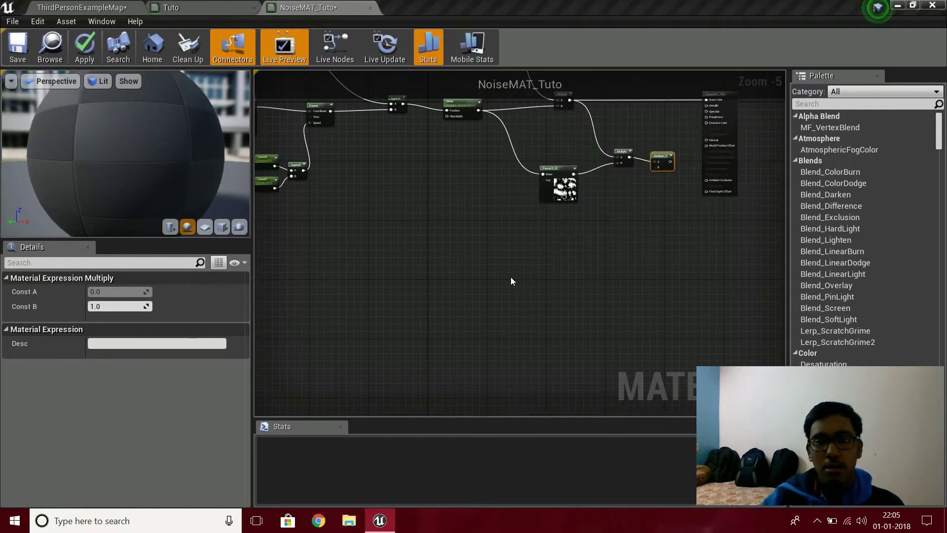
- Add a Multiply node beside the Time node and connect Time to its A input
scroll(488, 293, up, 4)
right_click(610, 262)
text(mul)
key(Return)
drag(619, 288, 558, 277)
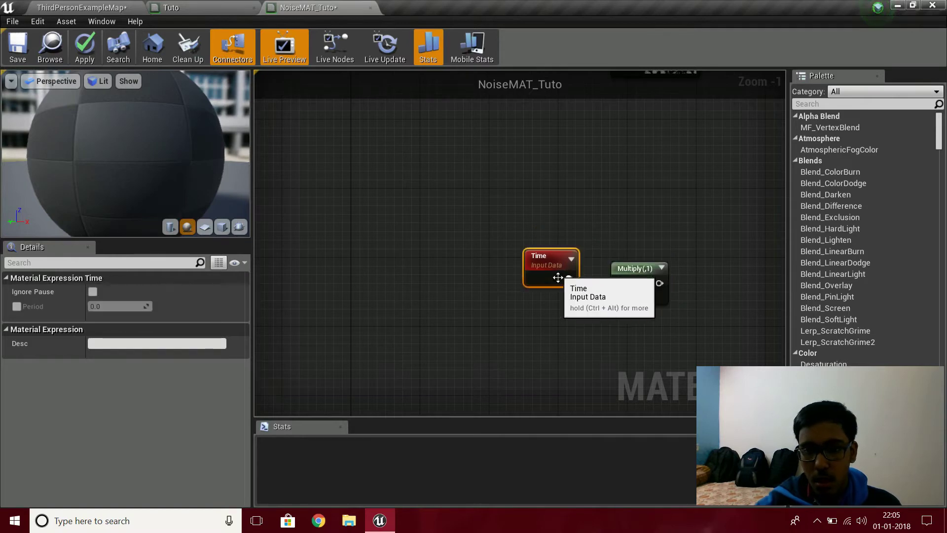
- Connect a new scalar parameter named Pulse Speed, with a default value of 1, to B of the Time Multiply
click(514, 302)
drag(562, 334, 618, 297)
click(100, 293)
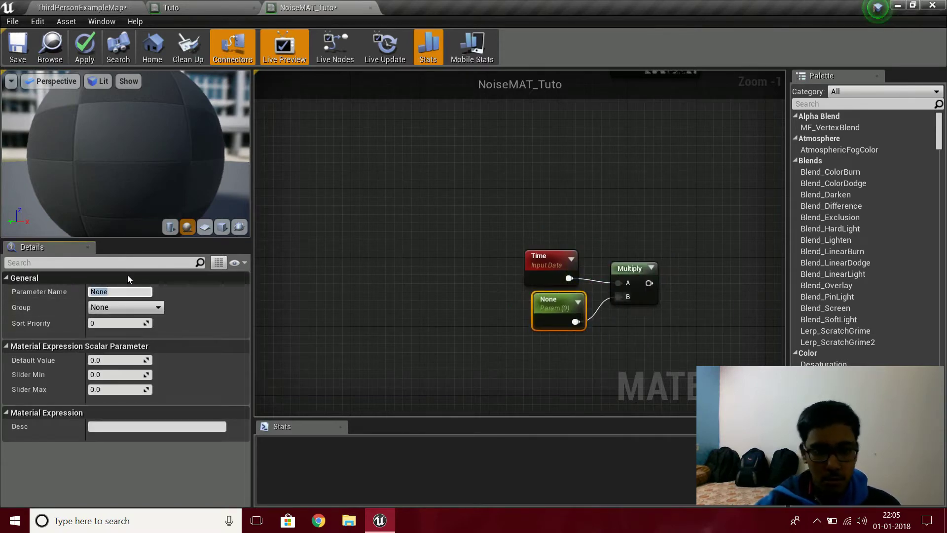
text(Pulse Sp)
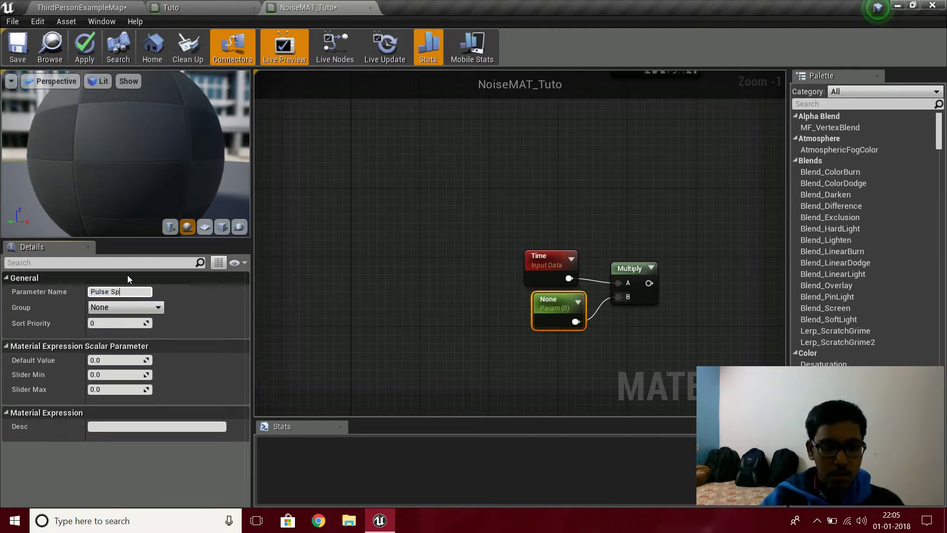
text(eed)
key(Return)
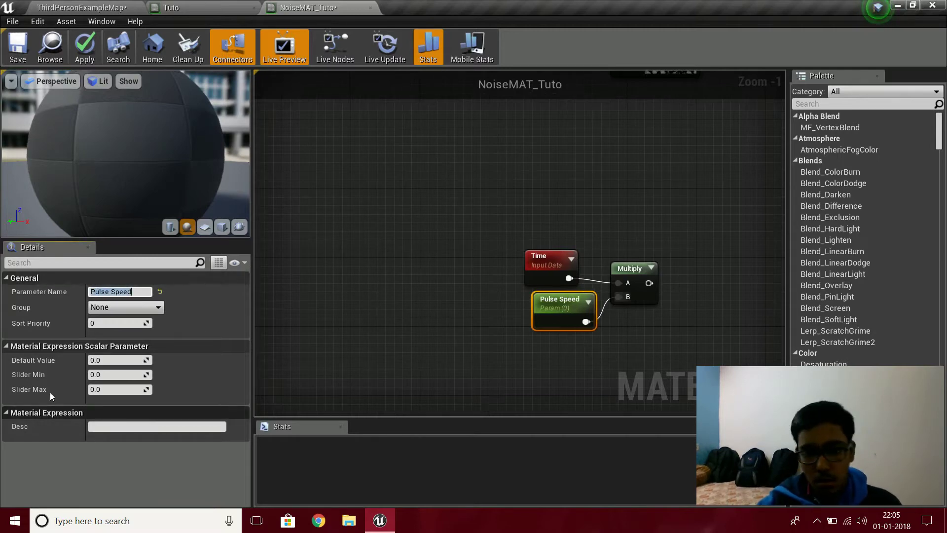
click(133, 364)
key(Return)
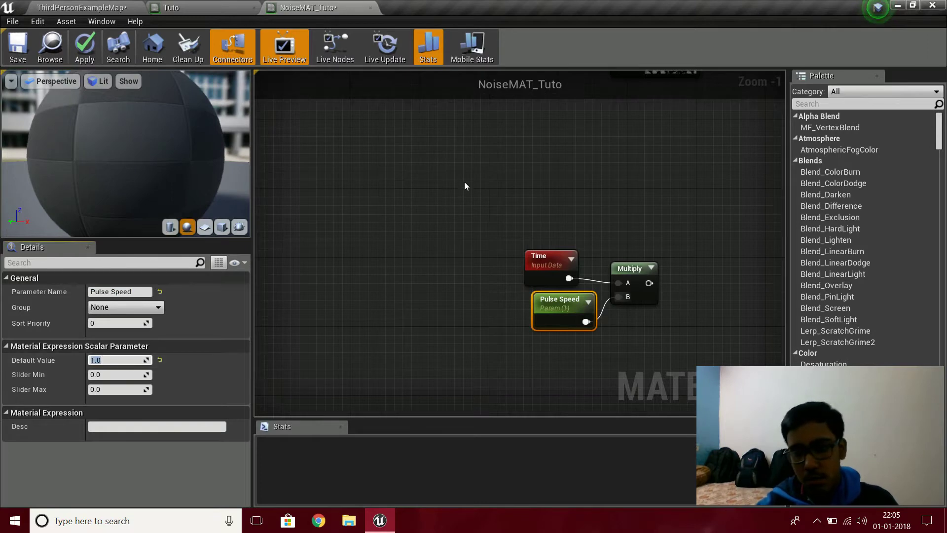
right_drag(666, 270, 488, 377)
drag(472, 389, 593, 321)
text(sn)
key(Return)
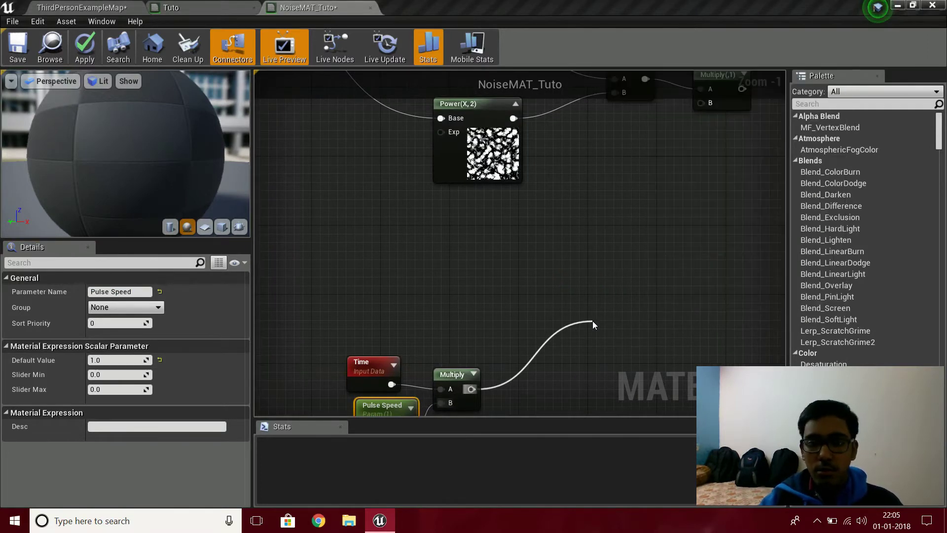
key(Delete)
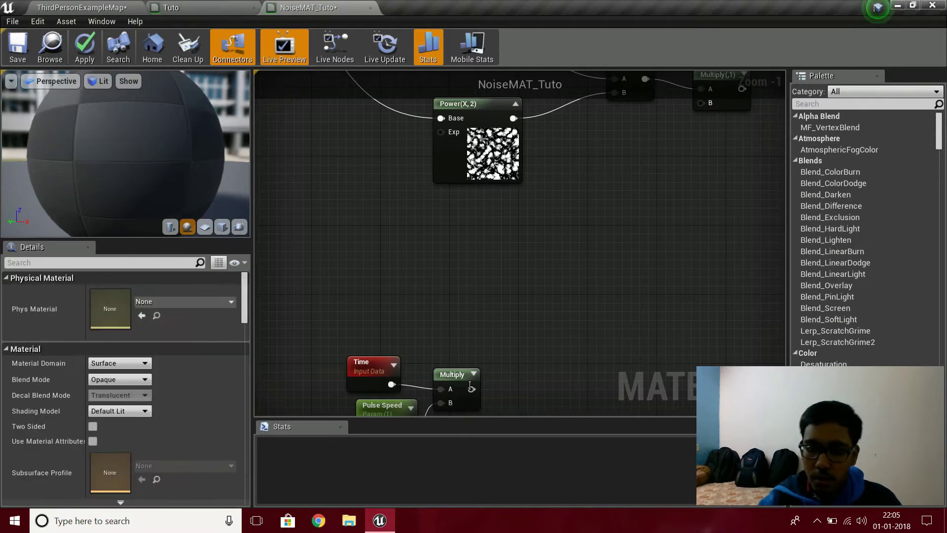
- Add a Sine node fed by the output of the Time and Pulse Speed Multiply
drag(471, 389, 566, 341)
text(sine)
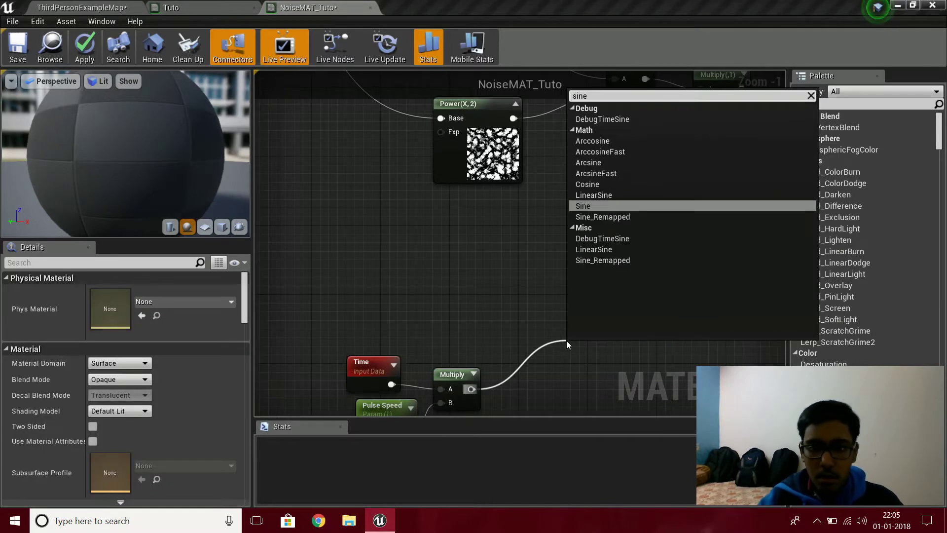
key(Return)
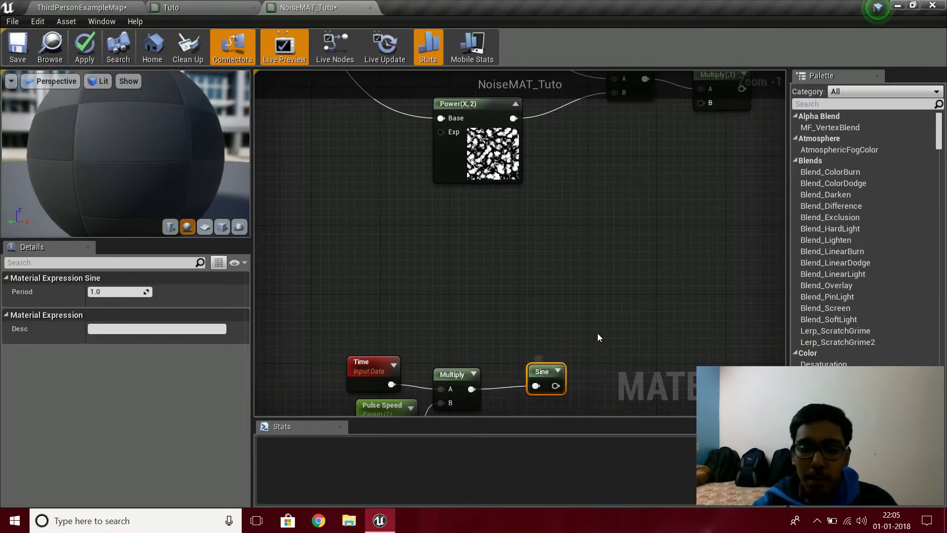
- Add an Add node with the Sine output connected to its A input
right_drag(598, 337, 593, 267)
drag(549, 315, 662, 321)
text(as)
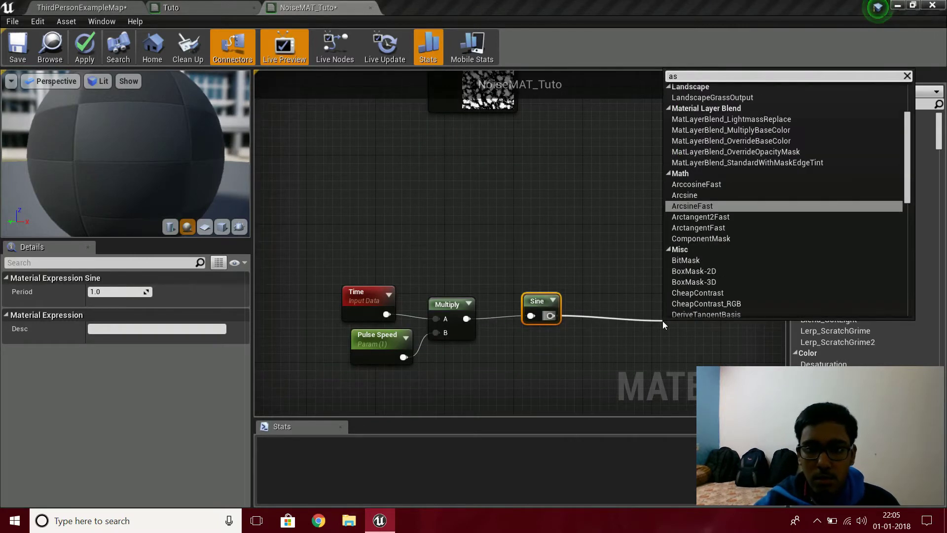
key(BackSpace)
text(dd)
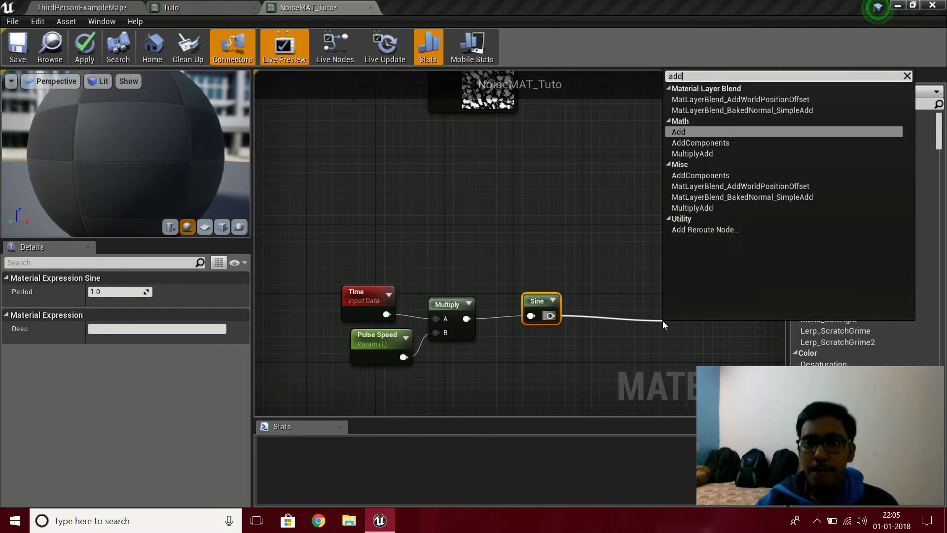
key(Return)
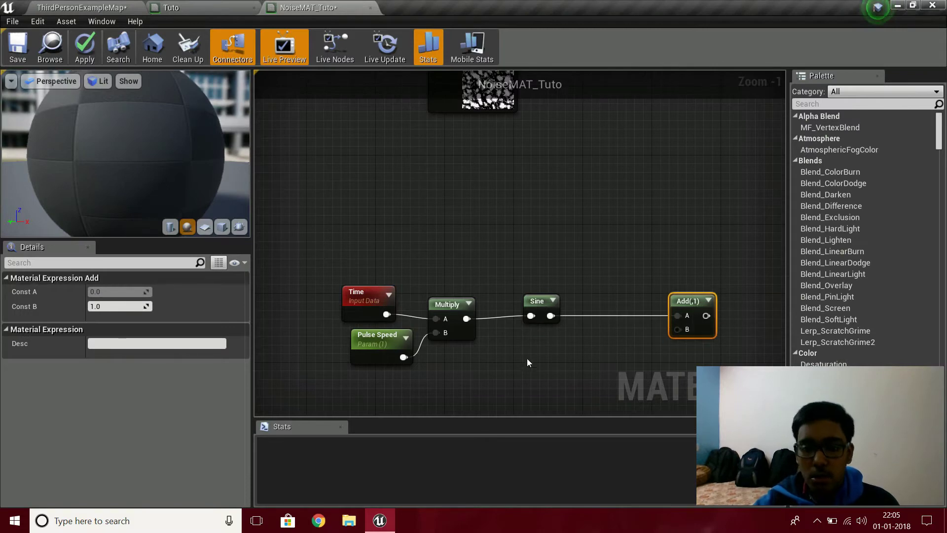
- Connect a new scalar parameter to the Add node's B input and set its default value to 2
click(535, 353)
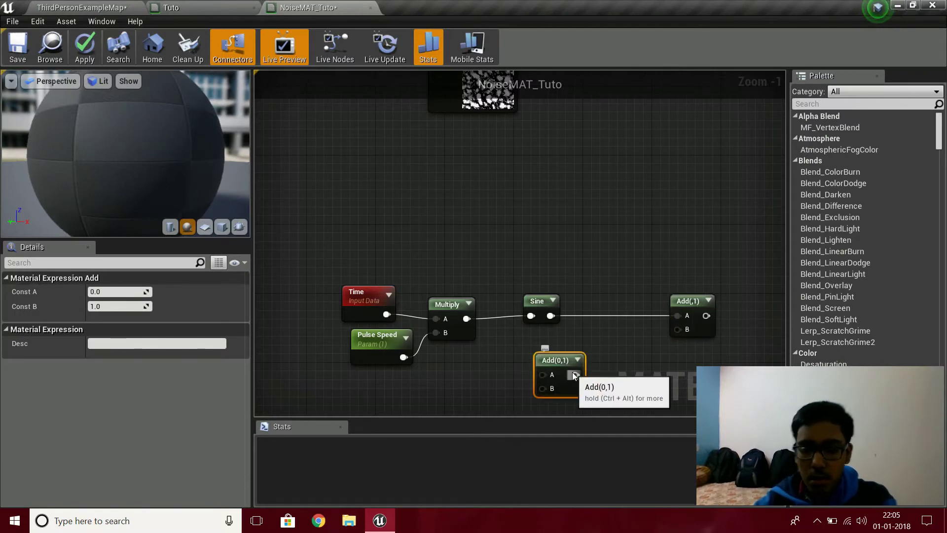
key(Delete)
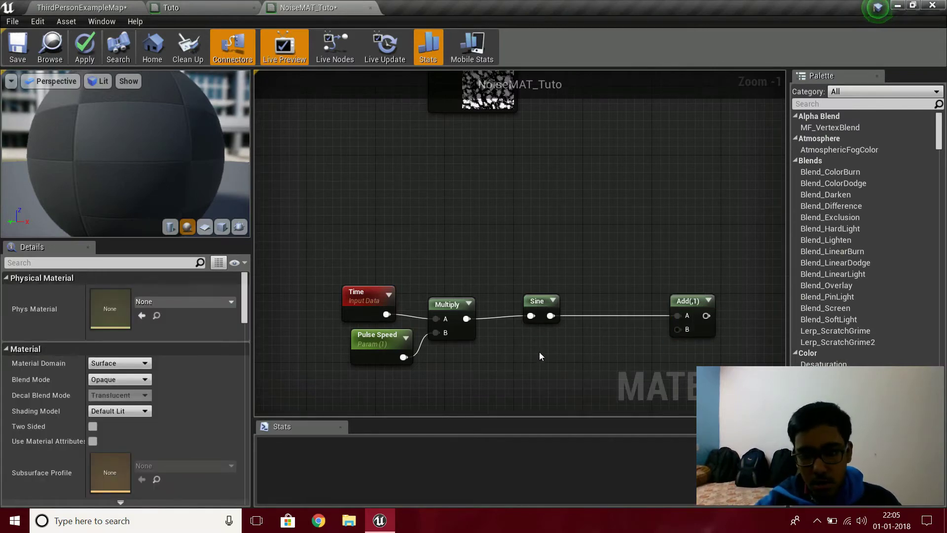
click(567, 360)
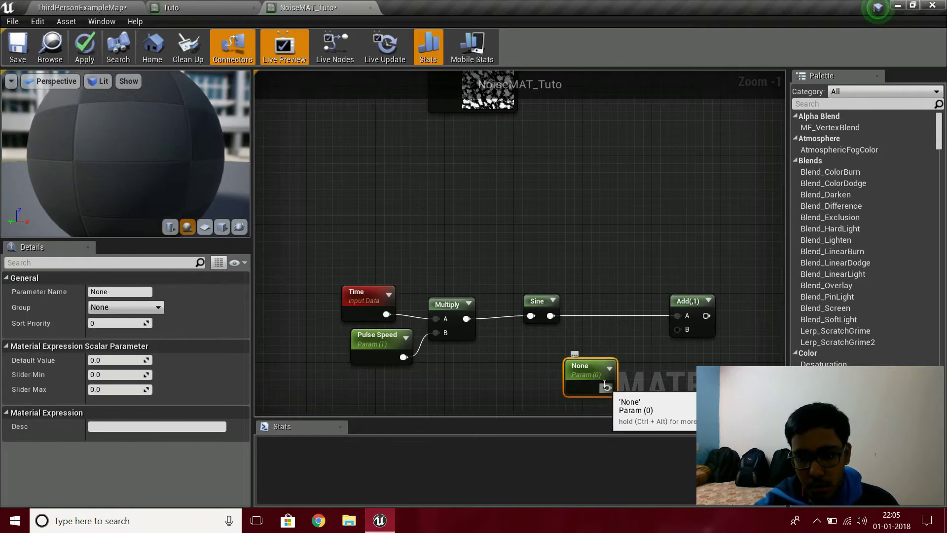
drag(606, 386, 679, 328)
right_drag(479, 193, 439, 70)
click(116, 360)
text(2)
key(Return)
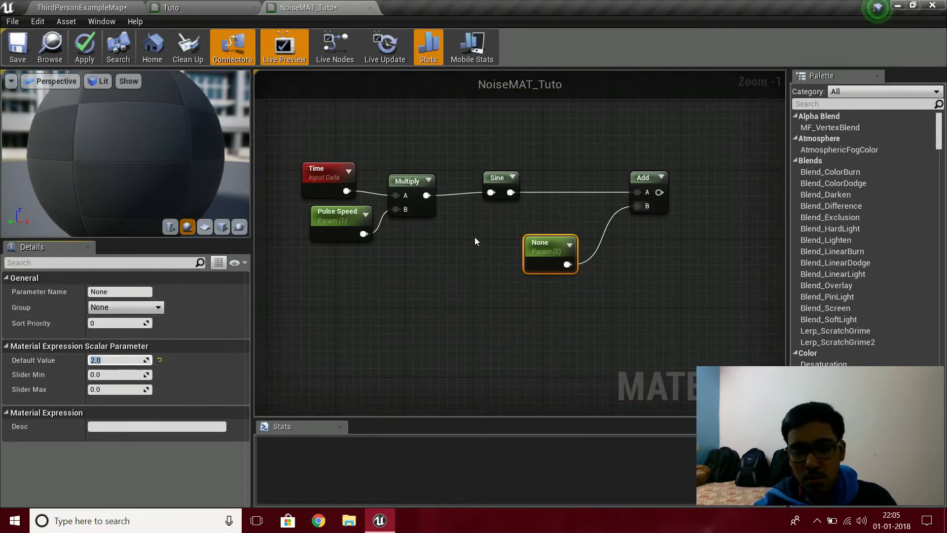
- Name the scalar parameter feeding the Add node Pulse Intensity
right_drag(468, 255, 433, 354)
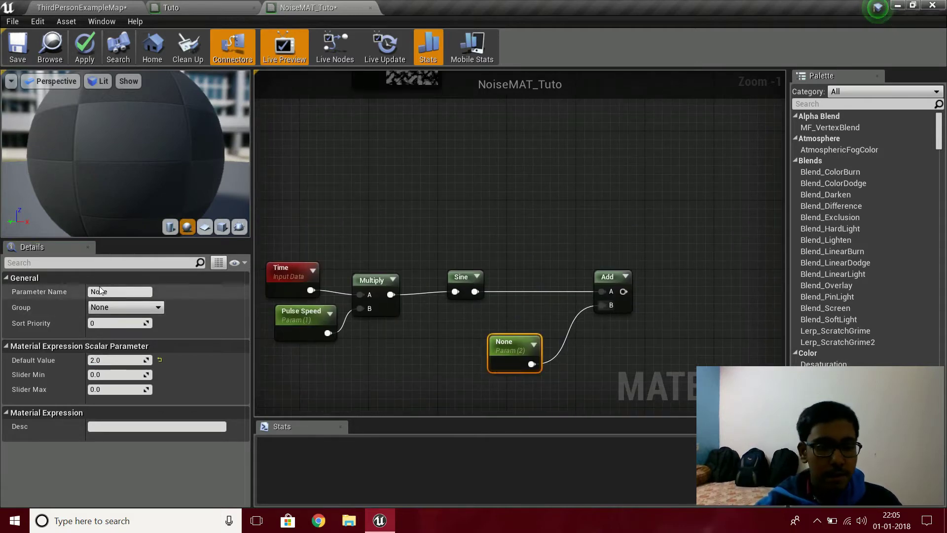
click(124, 290)
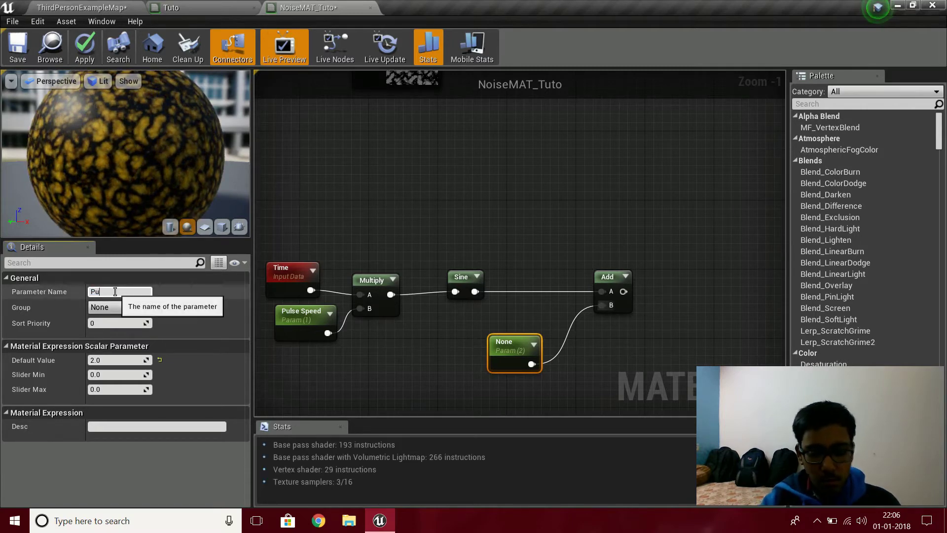
text(Pulse Intensity)
key(Return)
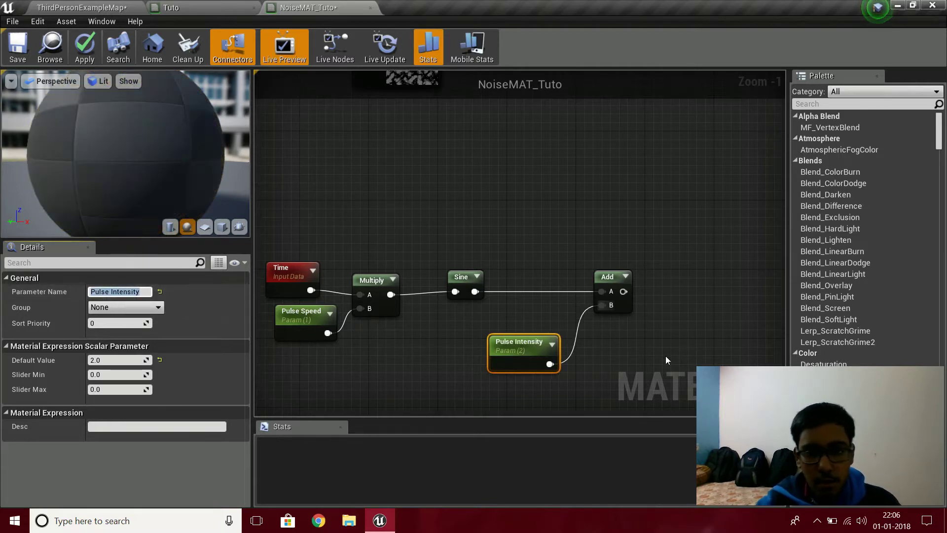
- Add a Multiply with the Add output in A and connect its result to B of the third Multiply
right_drag(687, 314, 609, 364)
click(542, 337)
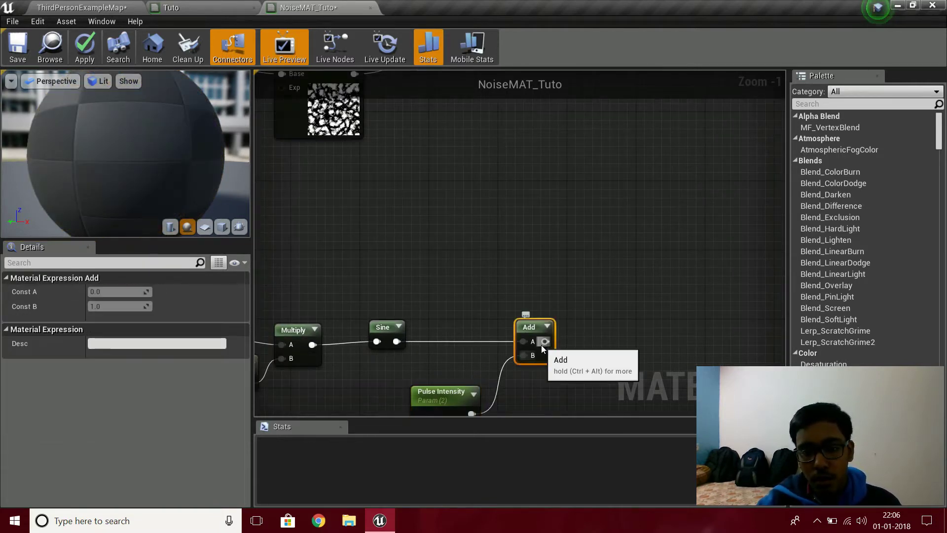
drag(543, 343, 584, 306)
text(multiply)
key(Return)
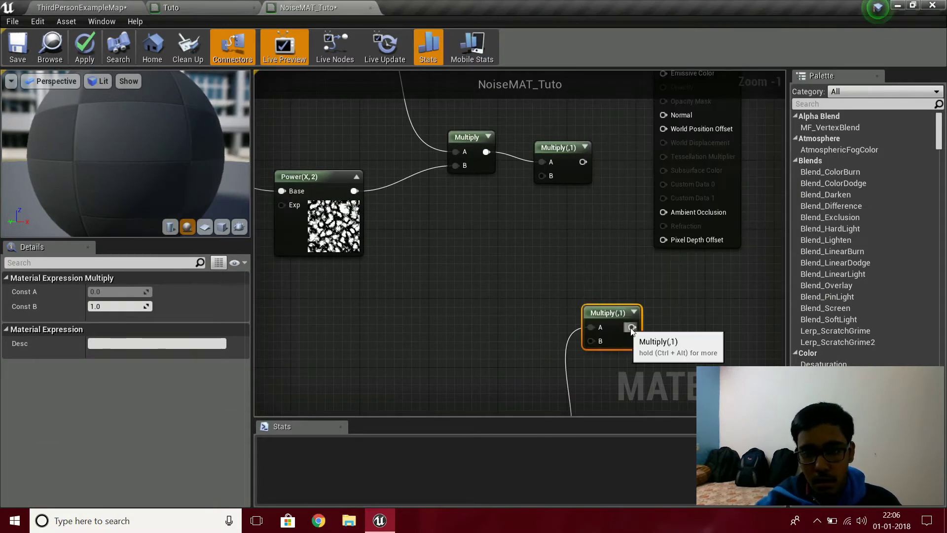
drag(632, 327, 542, 176)
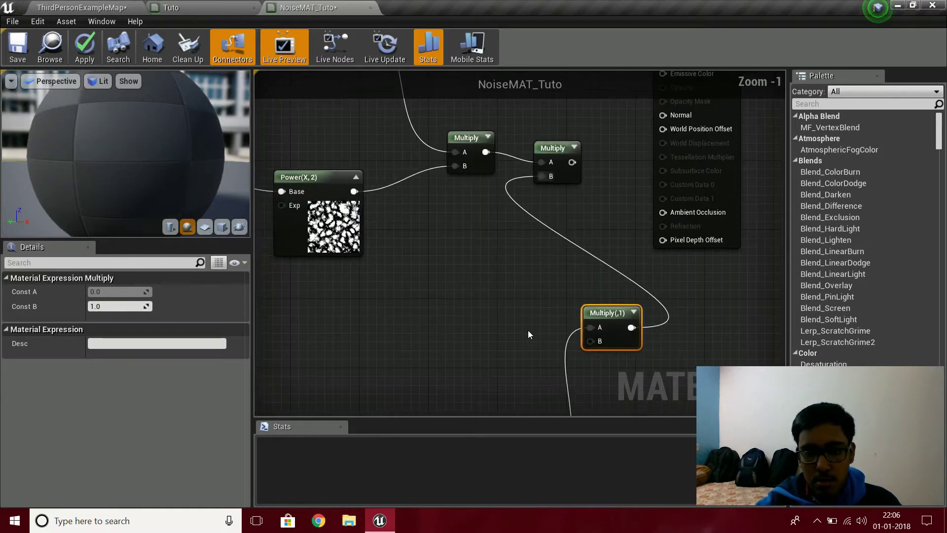
- Move the whole pulse group, from Time and Pulse Speed through Add and Pulse Intensity, up closer beneath the Power node
scroll(542, 316, down, 1)
right_drag(462, 396, 521, 296)
drag(273, 266, 623, 358)
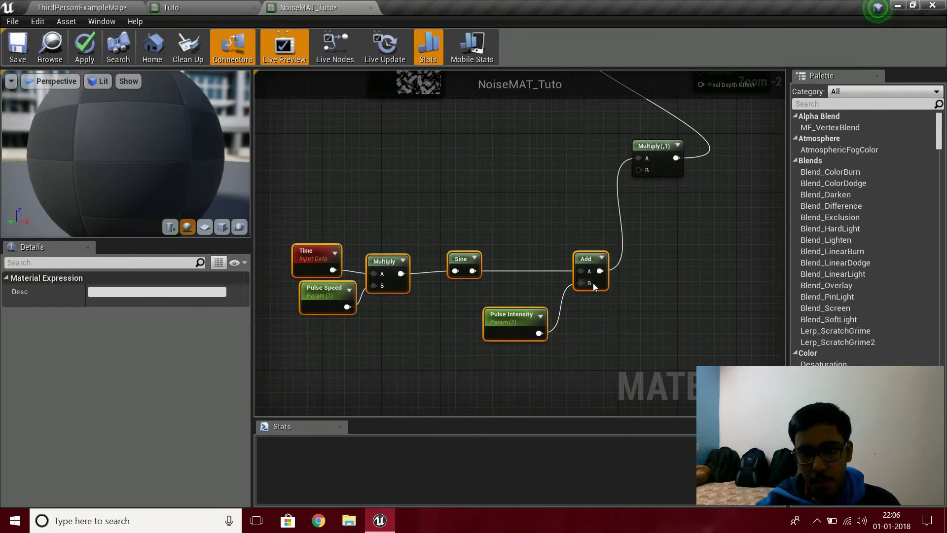
drag(593, 283, 456, 164)
click(507, 185)
- Add a scalar parameter and connect it to B of the Multiply that follows the Add node
scroll(710, 224, up, 2)
right_drag(588, 183, 657, 312)
click(584, 304)
drag(633, 337, 703, 278)
- Name the scalar parameter feeding the last Multiply Glow Intensity and set its default value to 1
click(131, 292)
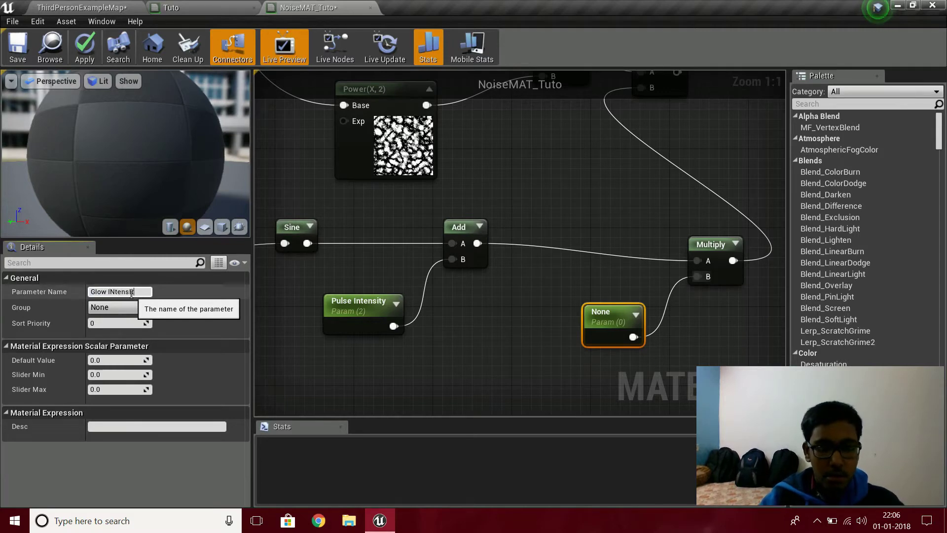
key(Return)
key(Right)
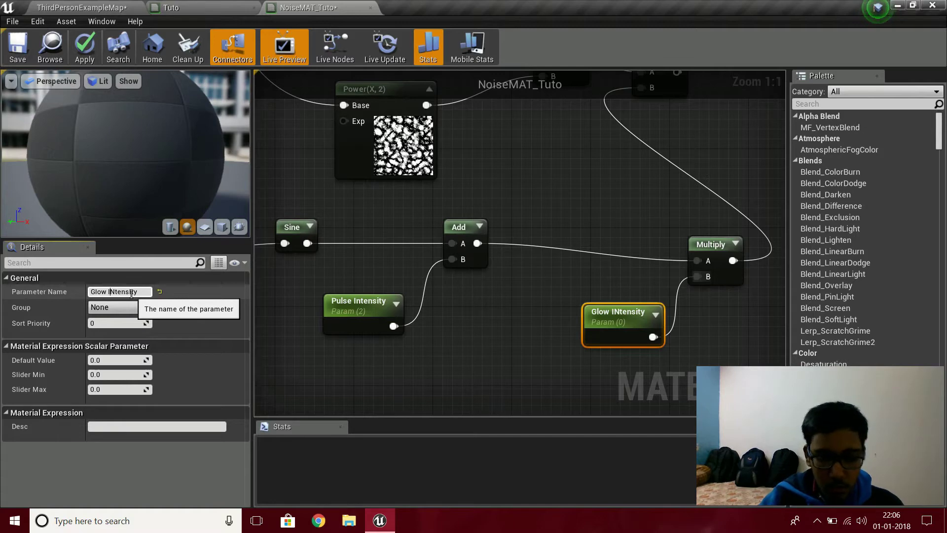
text(n)
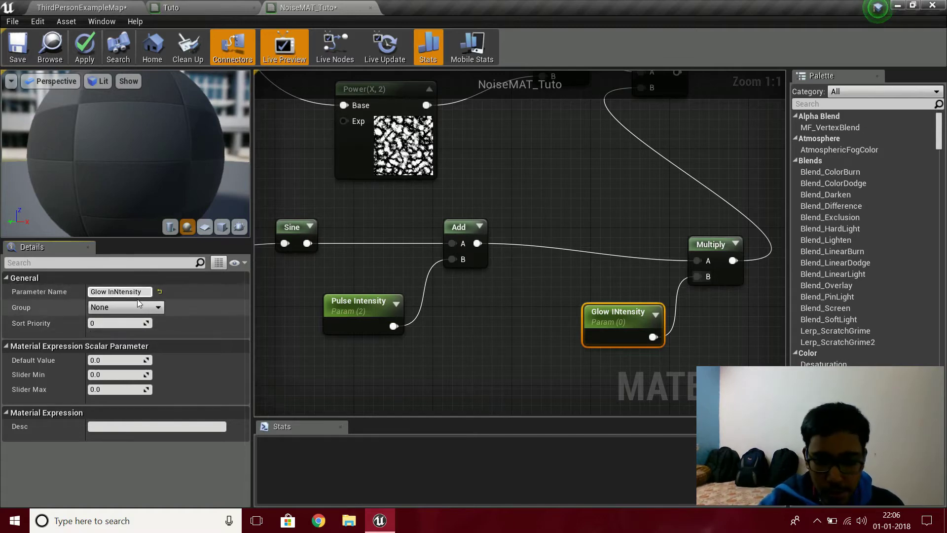
key(Delete)
click(120, 360)
text(1)
key(Return)
- Connect the third Multiply's output to Emissive Color and shift the whole pulse group left beneath the Power node
right_drag(776, 180, 578, 288)
right_drag(556, 251, 597, 384)
drag(518, 313, 676, 213)
scroll(576, 229, down, 7)
drag(425, 271, 617, 356)
drag(585, 308, 533, 314)
click(613, 314)
- Expand the Noise node's preview and orbit the material preview sphere to examine the glowing pattern
scroll(641, 344, up, 4)
right_drag(641, 344, 784, 415)
right_drag(420, 264, 528, 189)
scroll(523, 194, up, 2)
right_drag(456, 180, 417, 307)
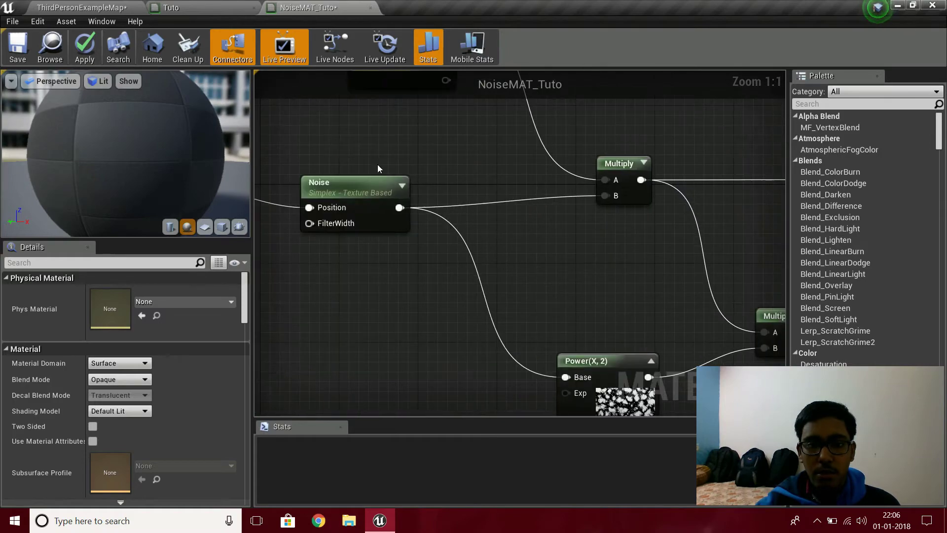
click(403, 185)
right_drag(543, 277, 460, 164)
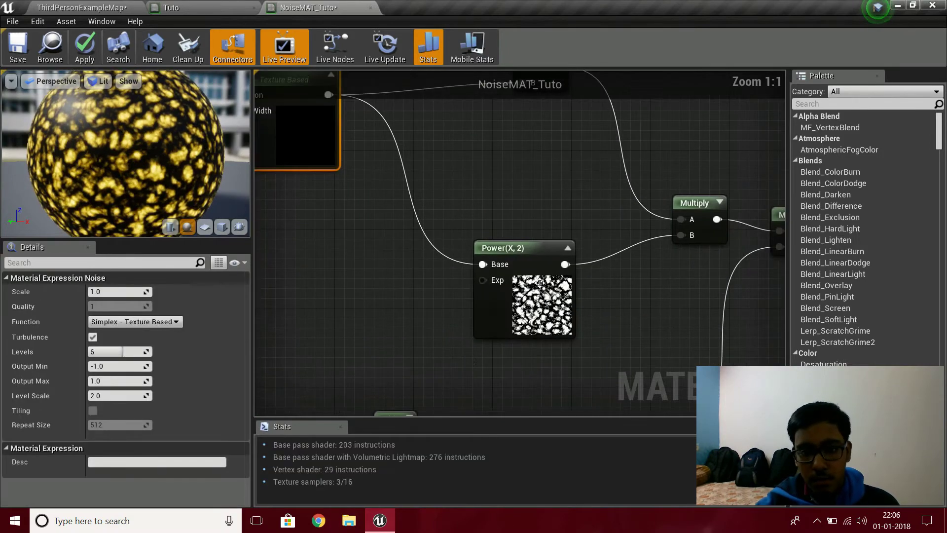
drag(117, 160, 189, 144)
right_drag(528, 123, 731, 177)
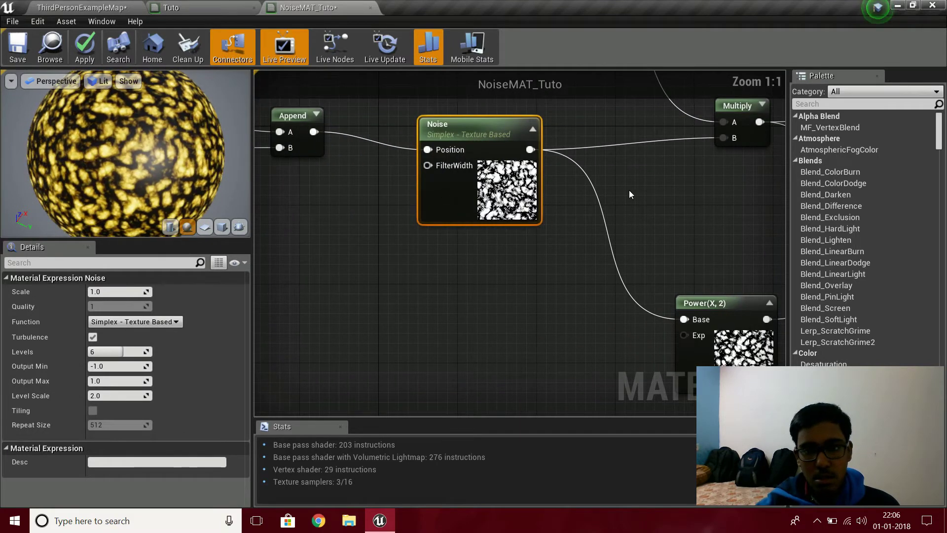
- Add a OneMinus node beside Noise and connect its output to the True input of a new Static Switch
right_drag(629, 190, 485, 282)
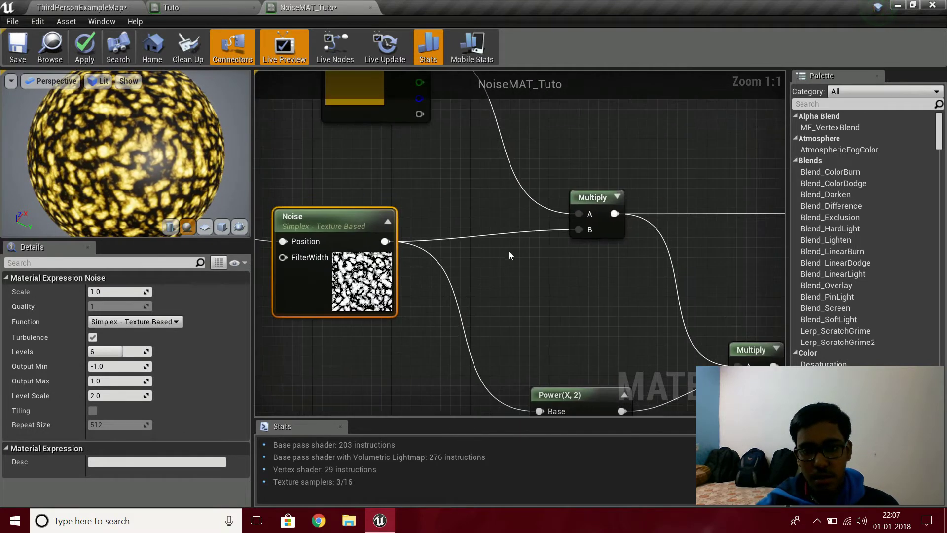
right_click(485, 274)
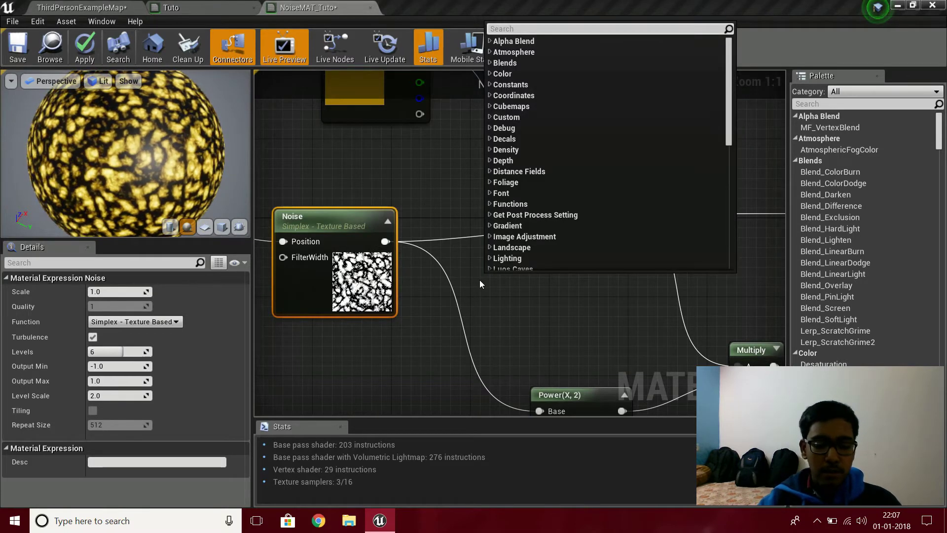
text(one mi)
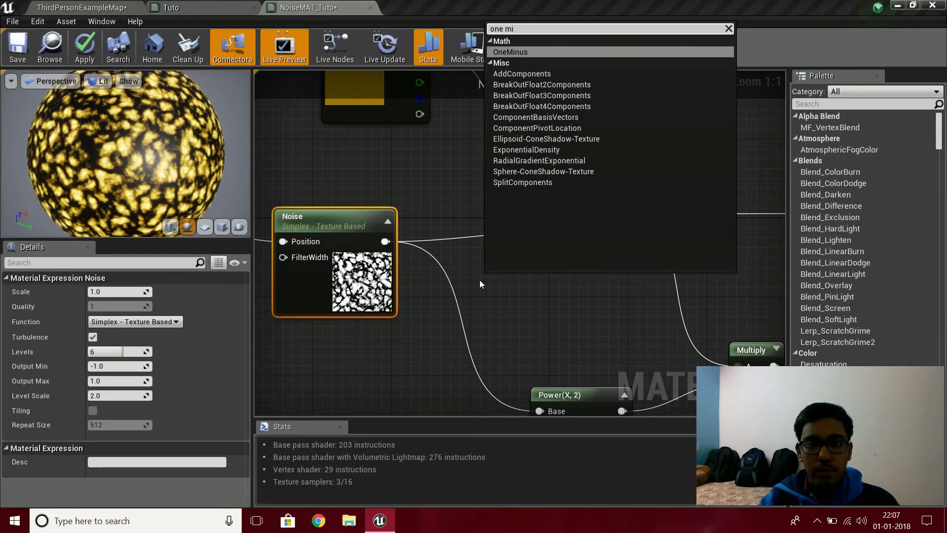
key(Return)
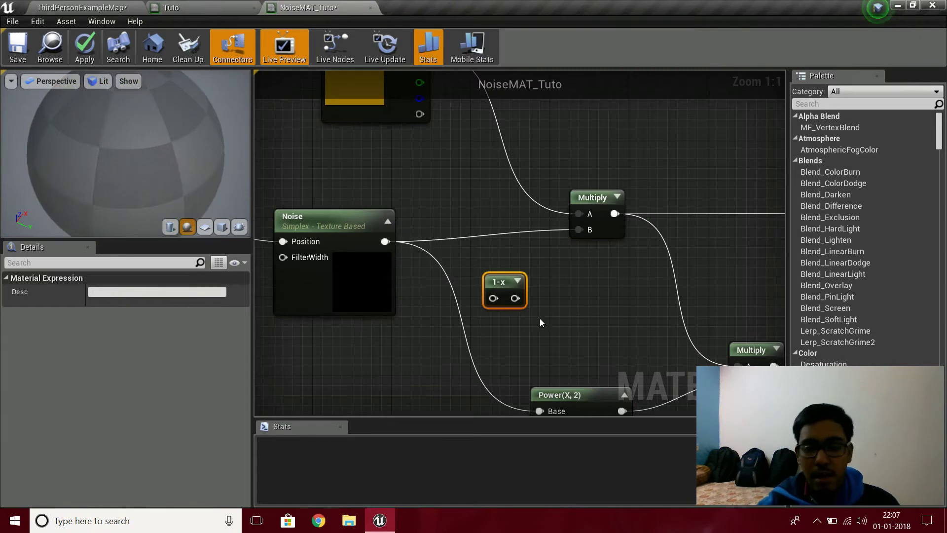
drag(516, 298, 574, 297)
text(stati)
key(Return)
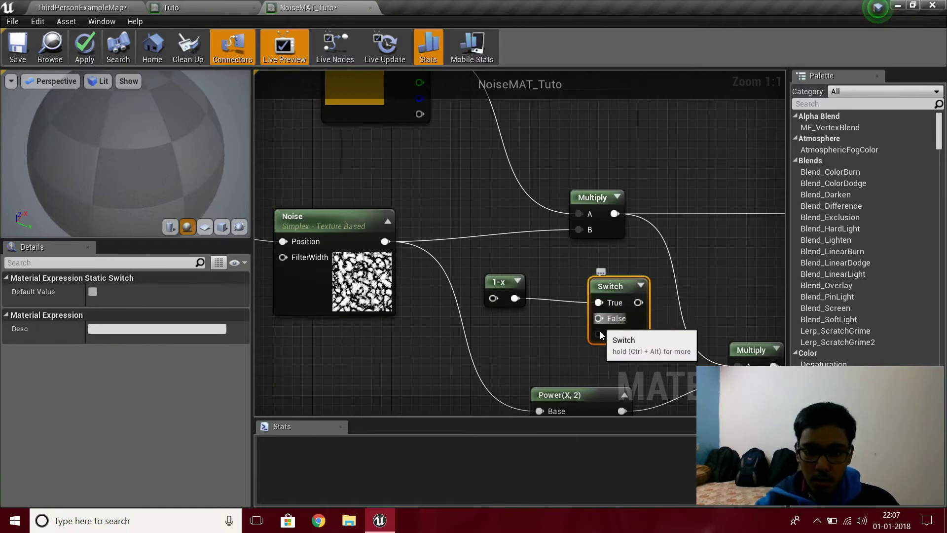
- Add a StaticBoolParameter named Lines to the Switch's Value input and place it below the Noise node
key(Delete)
right_click(570, 352)
text(boo)
key(Down)
text(\)
key(BackSpace)
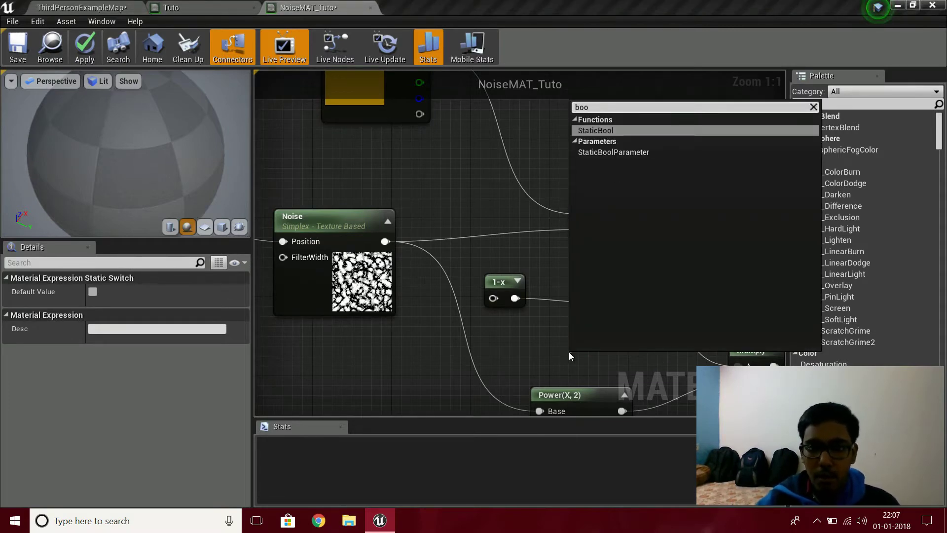
key(Down)
key(Return)
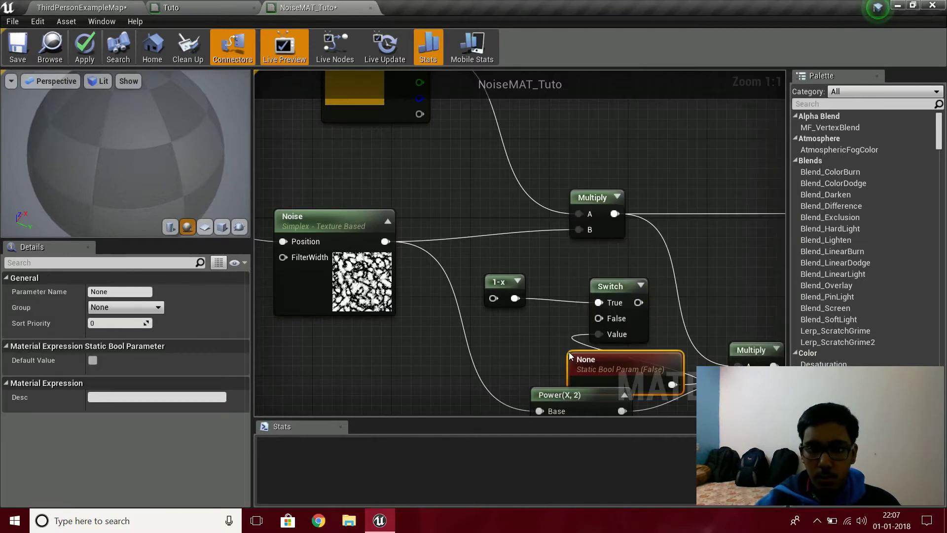
click(125, 291)
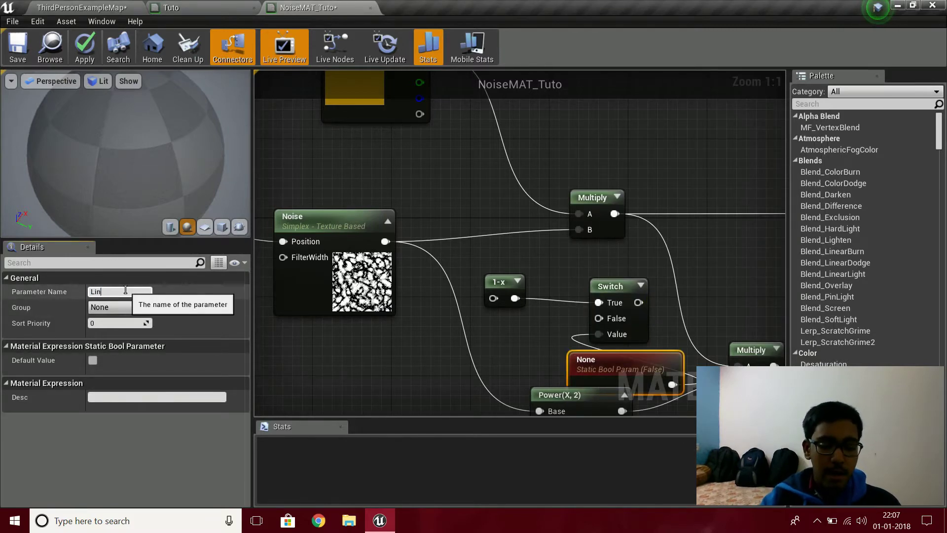
drag(626, 383, 391, 378)
- Connect the Noise output to the OneMinus input and the Switch's False input, and nudge OneMinus up
drag(383, 241, 493, 298)
drag(385, 242, 602, 317)
click(353, 236)
click(362, 145)
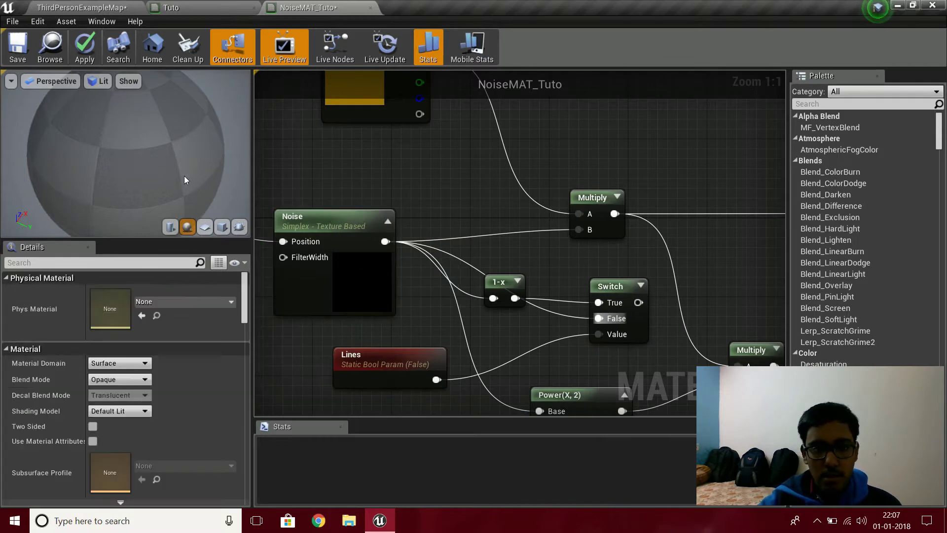
mouse_move(185, 175)
mouse_down()
mouse_move(149, 174)
mouse_move(122, 141)
mouse_move(147, 100)
mouse_move(191, 161)
mouse_up()
right_drag(439, 312, 420, 242)
click(474, 213)
drag(474, 213, 490, 197)
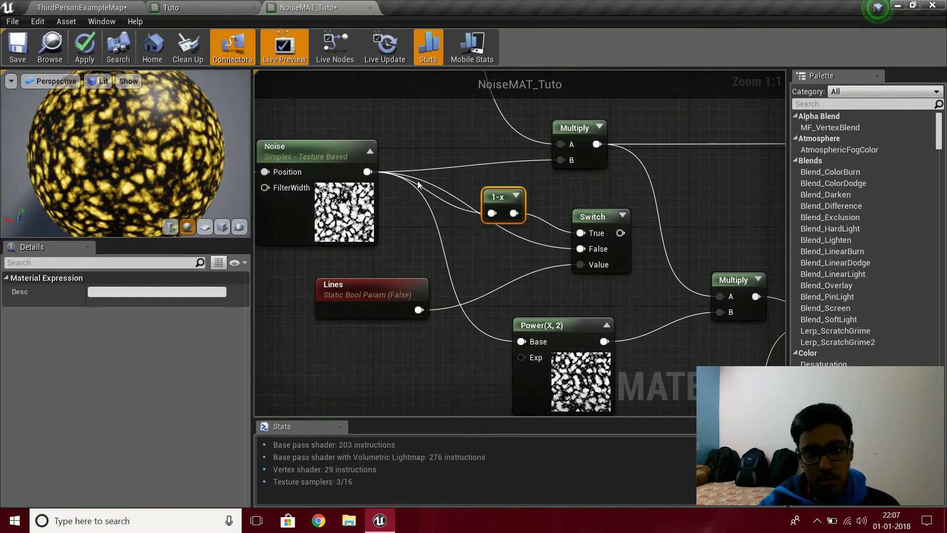
- Transfer the Noise wires feeding Multiply B and Power Base to the Switch output, and reconnect Noise to the Switch's False input
mouse_move(368, 171)
ctrl+mouse_down()
mouse_move(644, 245)
mouse_move(572, 242)
mouse_move(365, 172)
ctrl+mouse_up()
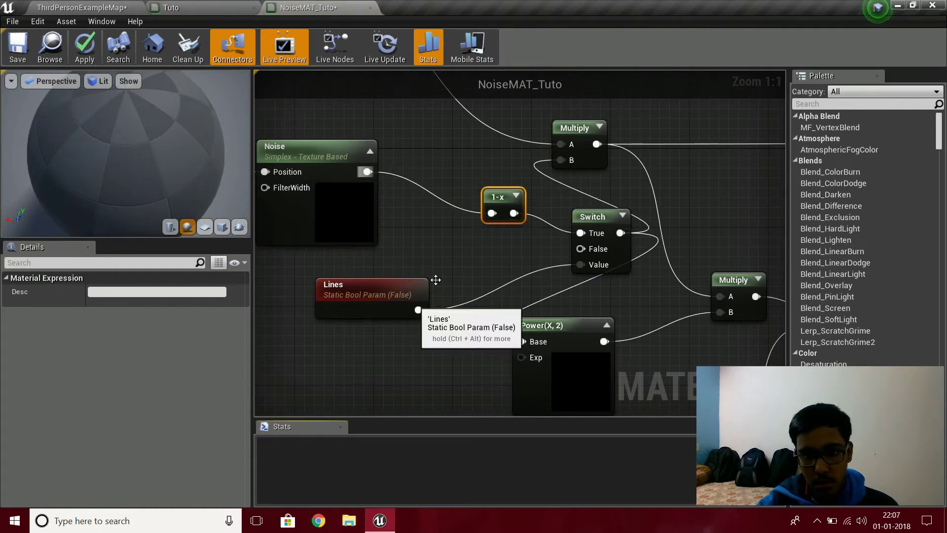
drag(581, 248, 375, 183)
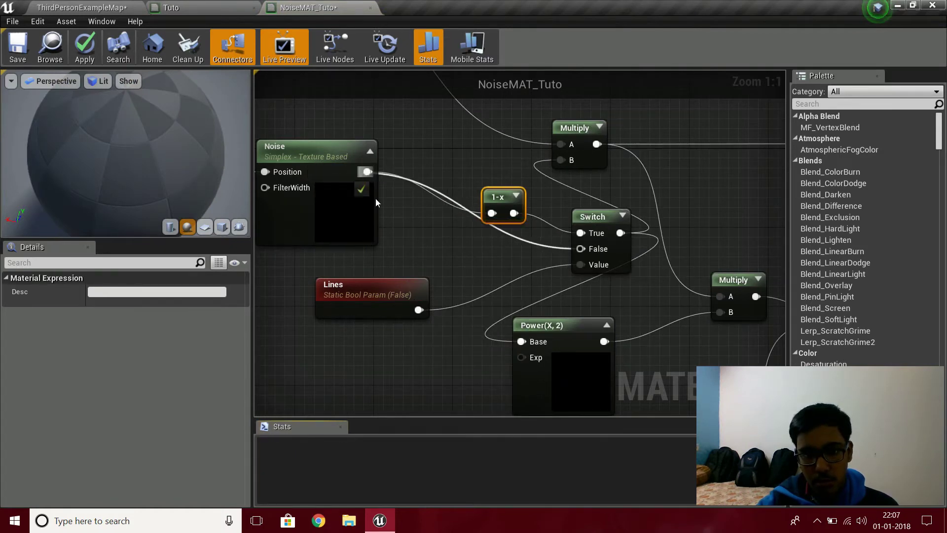
right_drag(469, 260, 406, 275)
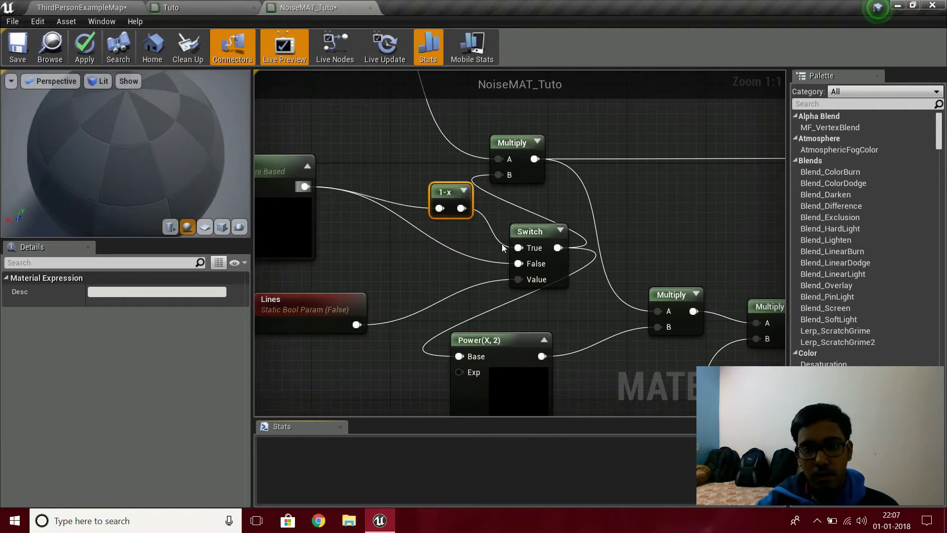
right_drag(488, 254, 370, 174)
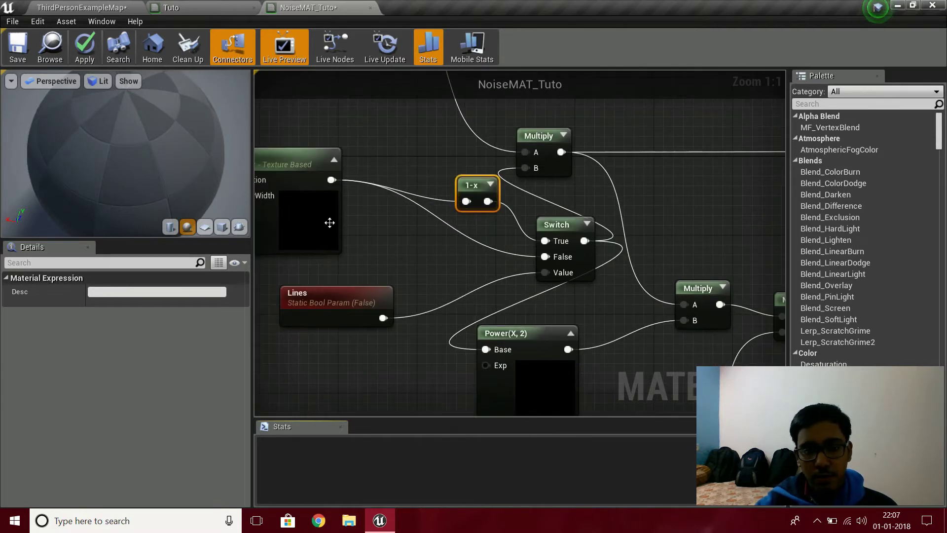
- Move the Switch and OneMinus nodes left so they sit between Noise and the first Multiply
scroll(352, 241, down, 2)
drag(488, 226, 437, 240)
drag(436, 201, 376, 238)
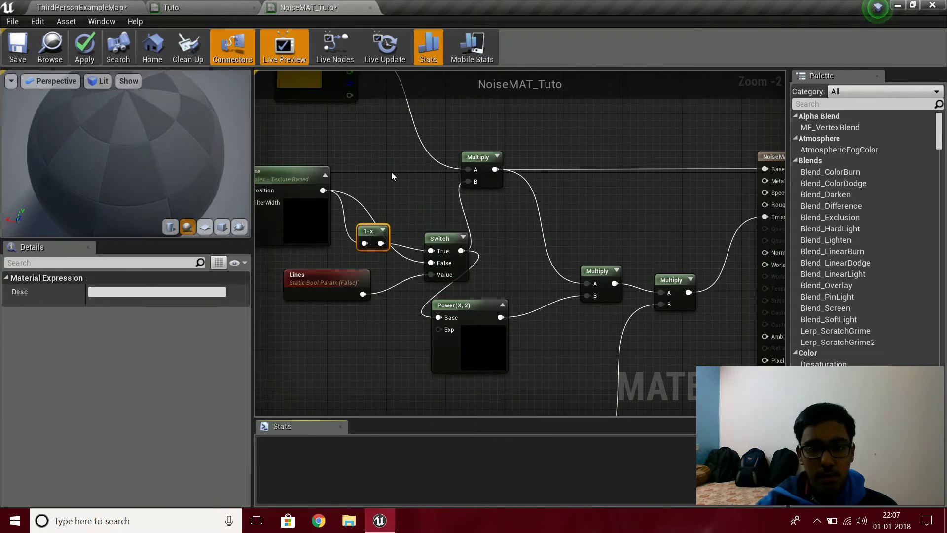
- Examine the overall node graph and view the noise pattern on the material preview up close and from afar
right_drag(410, 310, 406, 277)
scroll(602, 259, down, 2)
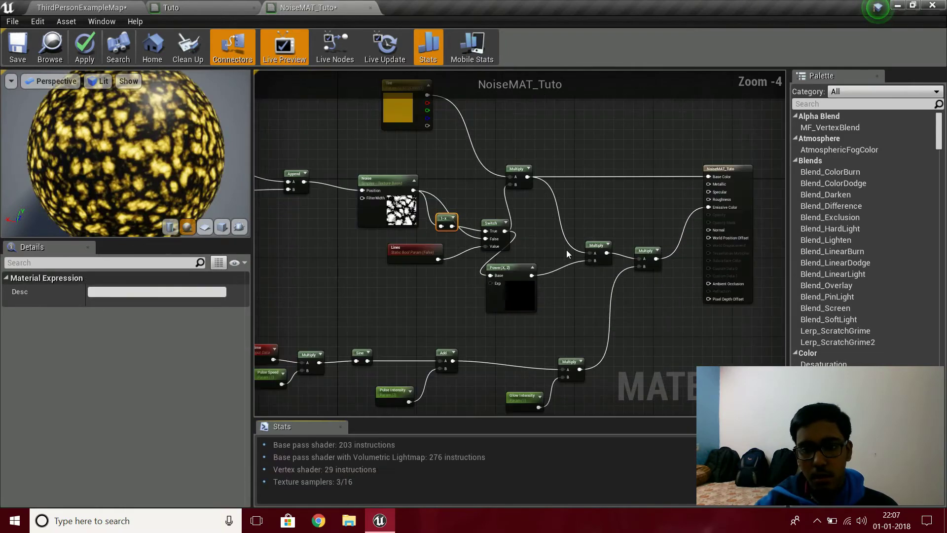
right_drag(545, 232, 636, 397)
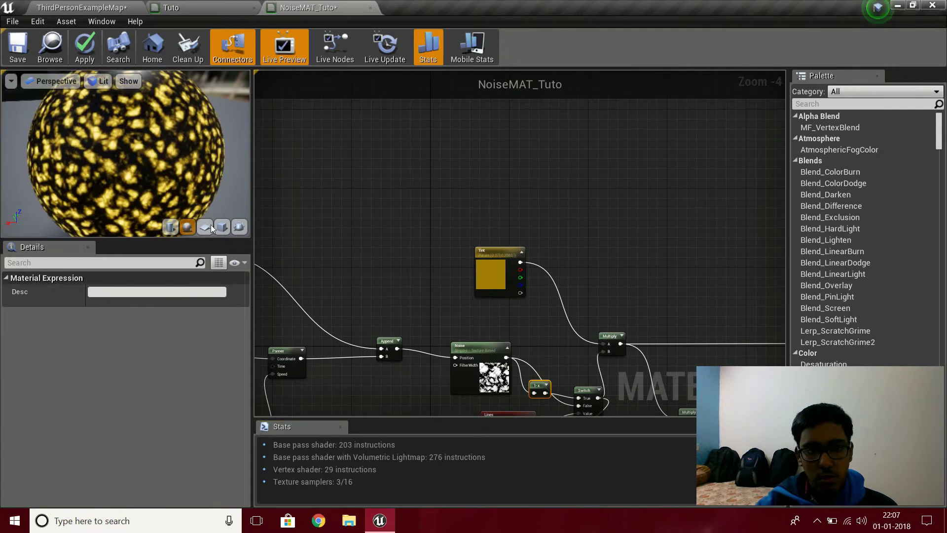
scroll(211, 225, down, 3)
scroll(395, 226, up, 4)
scroll(96, 158, down, 3)
scroll(96, 157, up, 5)
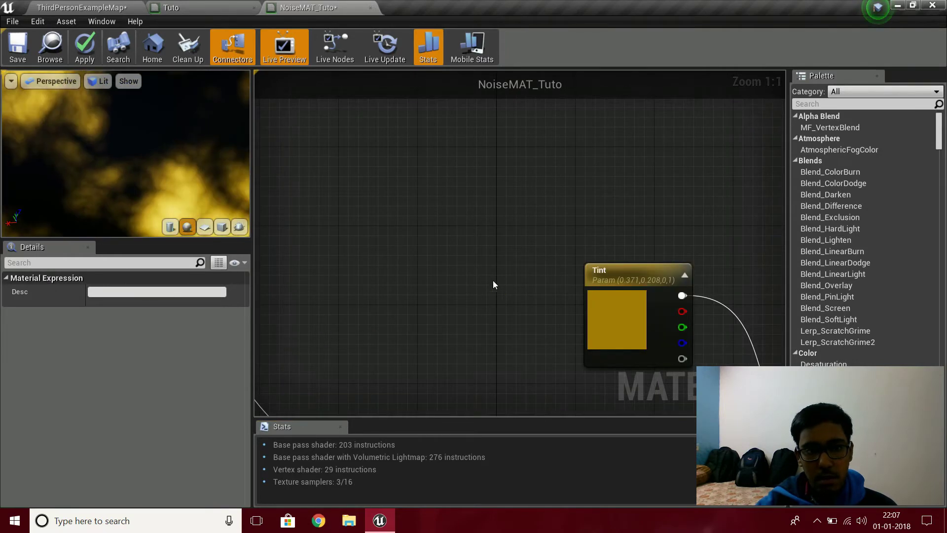
- Move the Tint parameter higher above the Noise node and duplicate it directly below
right_drag(508, 283, 436, 193)
drag(611, 275, 621, 131)
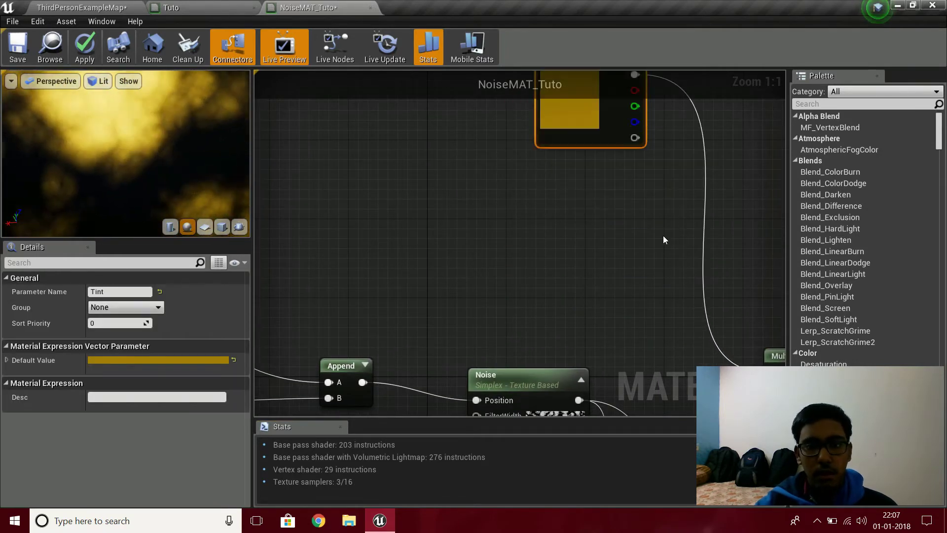
right_drag(651, 232, 549, 350)
right_click(514, 330)
click(511, 320)
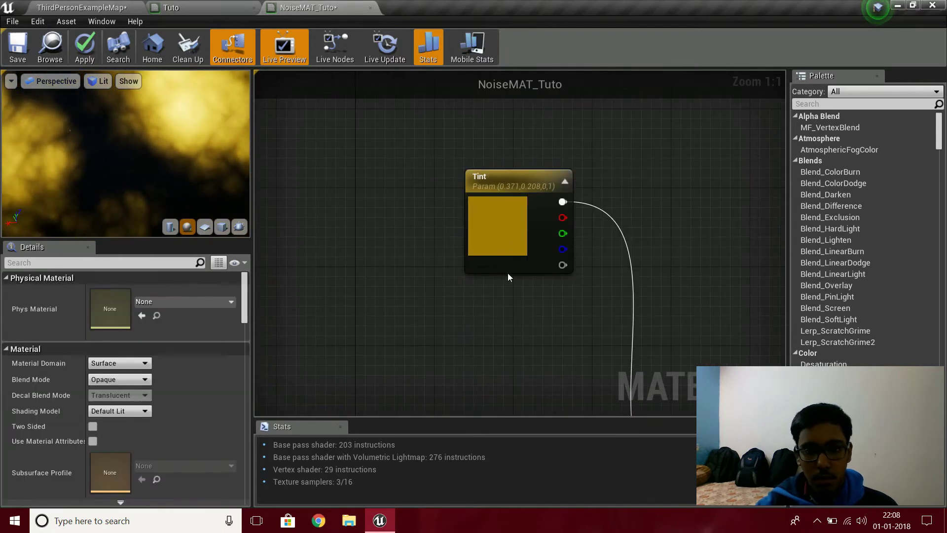
click(513, 260)
key(ctrl+w)
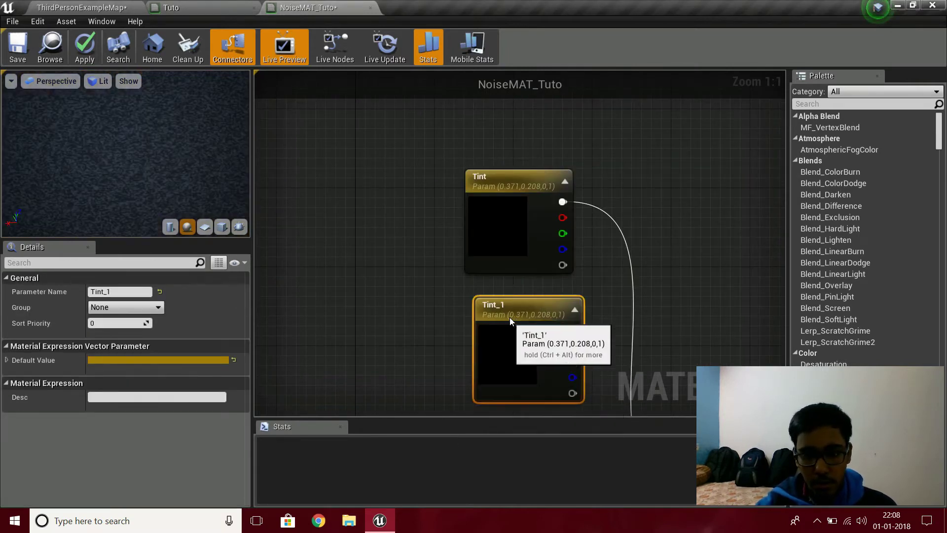
- Rename the duplicated color parameter Tint B and the original Tint A
click(118, 292)
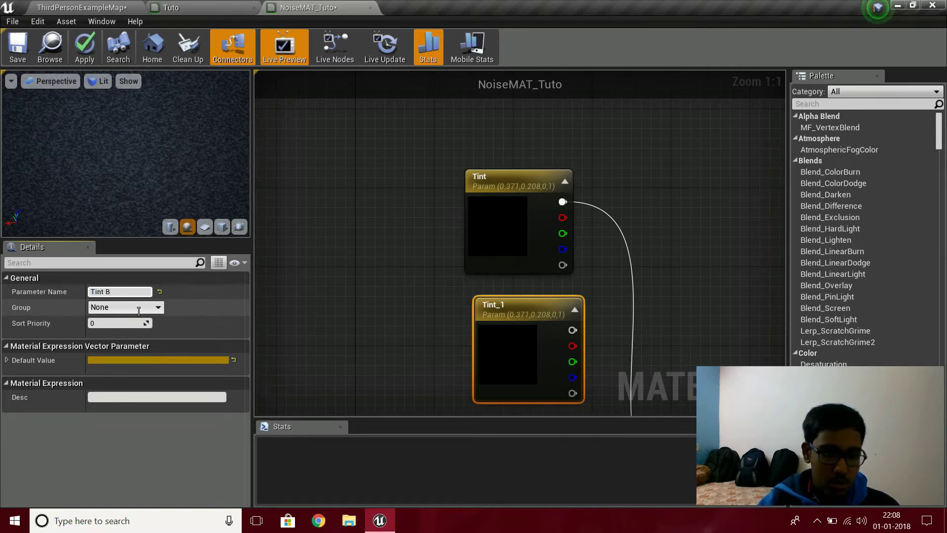
click(513, 177)
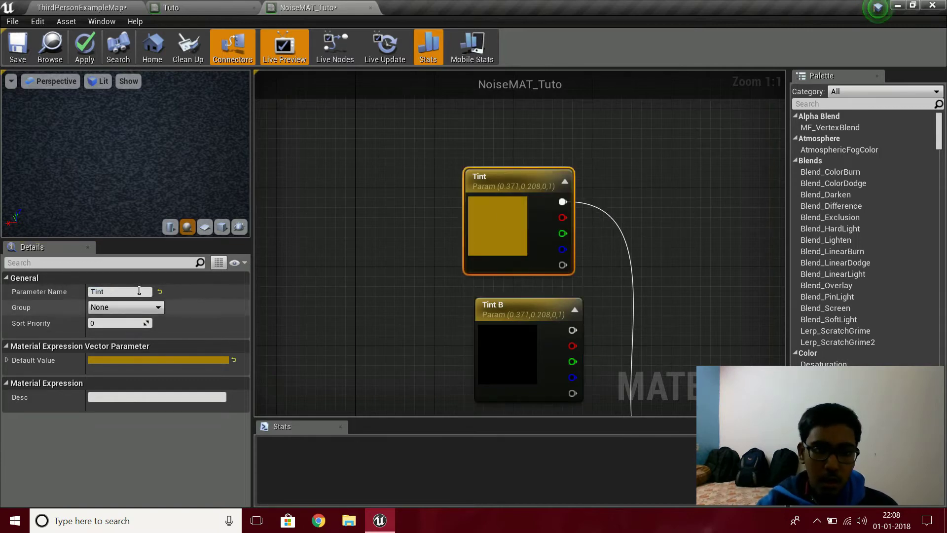
click(120, 292)
key(End)
text(A)
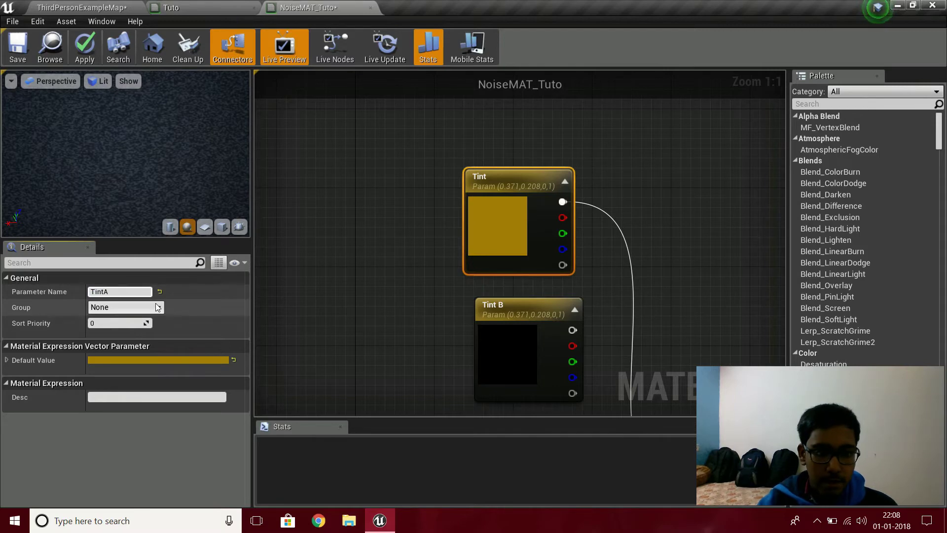
key(BackSpace)
text( A)
key(Return)
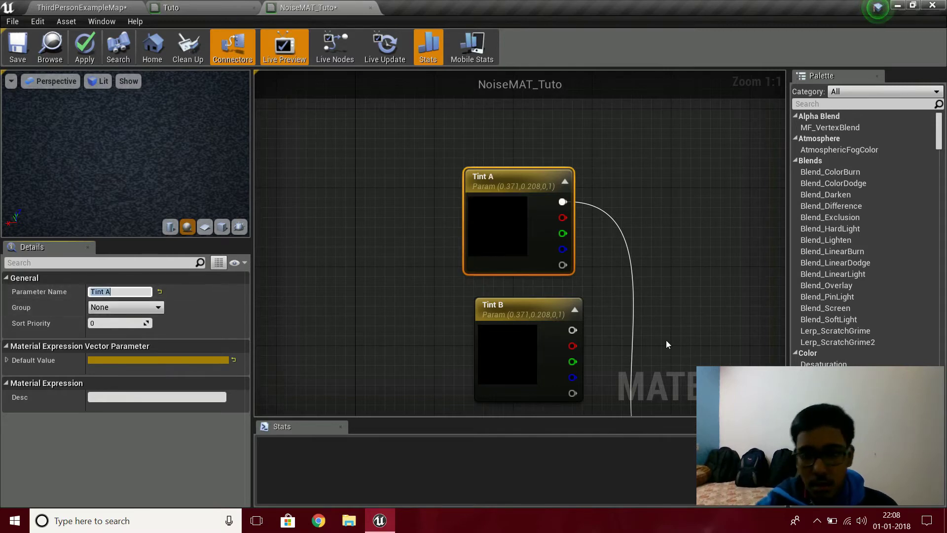
- Add a Lerp node with Tint A connected to A and Tint B connected to B
right_drag(636, 340, 588, 299)
drag(499, 270, 477, 260)
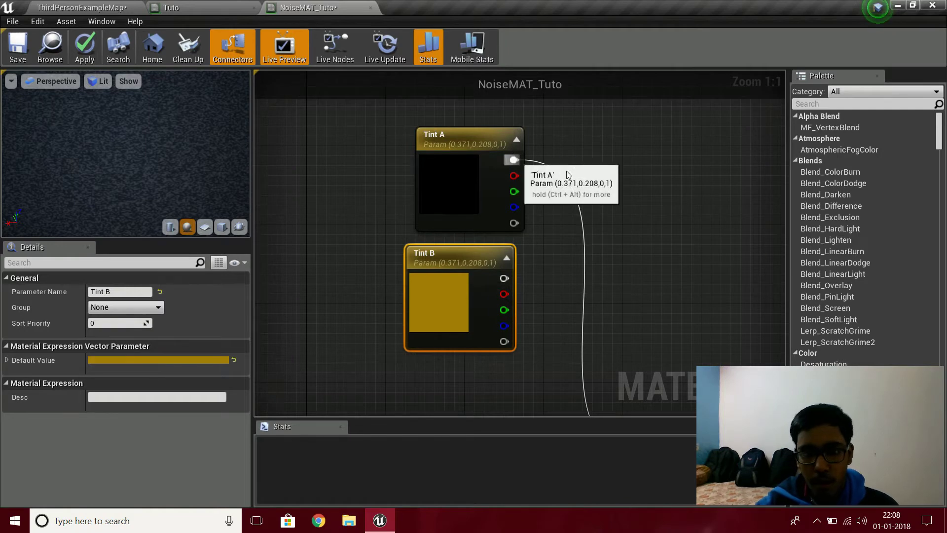
drag(587, 169, 617, 180)
text(lerp)
key(Return)
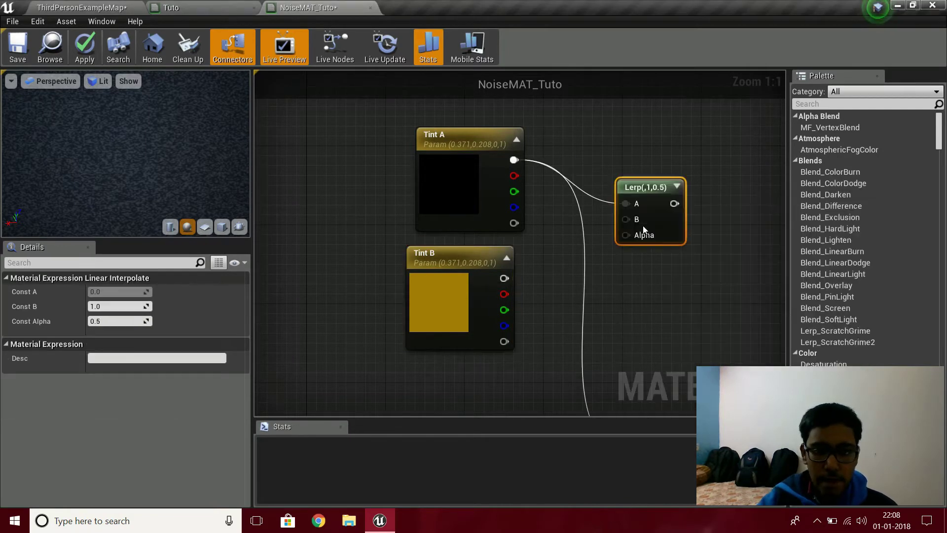
drag(506, 276, 626, 219)
- Change Tint B's default color to a brick red of about 0.371, 0.058, 0.025
right_drag(576, 340, 614, 276)
drag(521, 274, 530, 254)
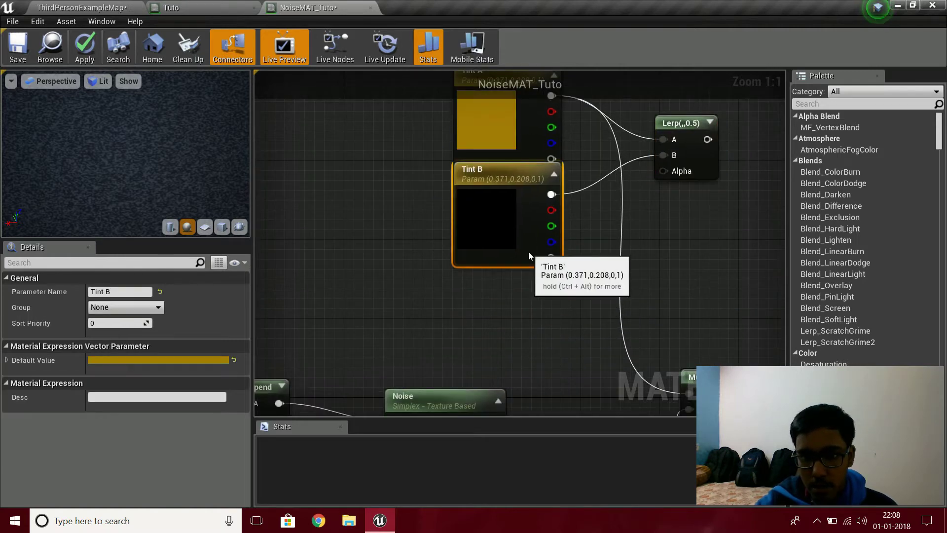
double_click(495, 218)
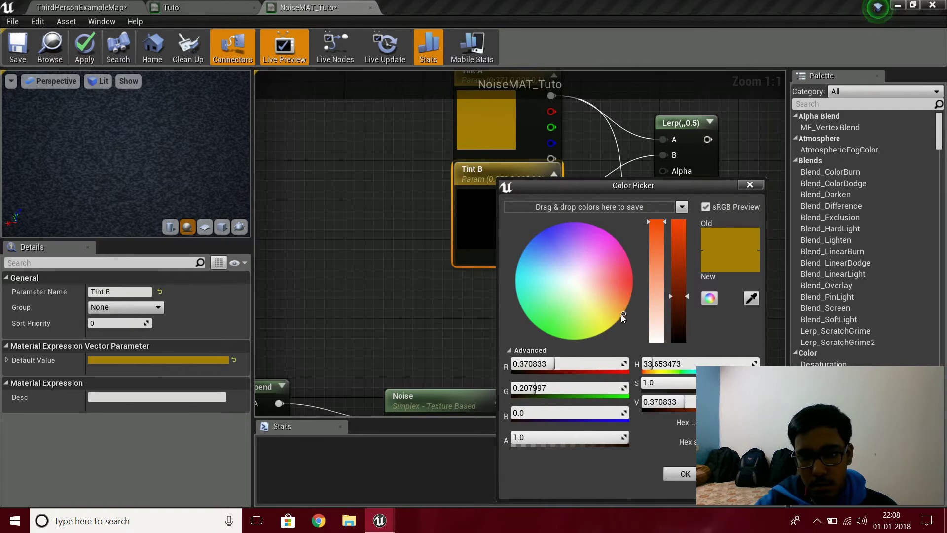
drag(621, 315, 626, 296)
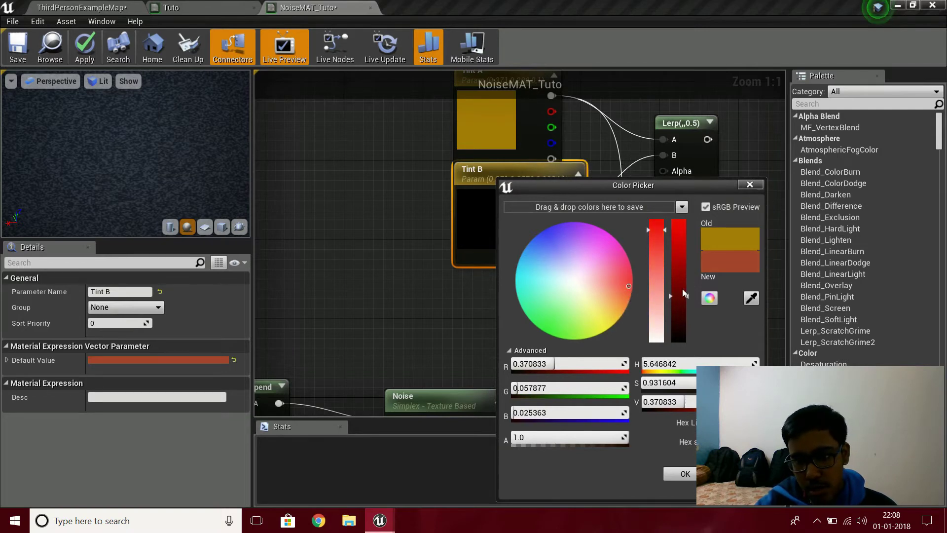
click(685, 474)
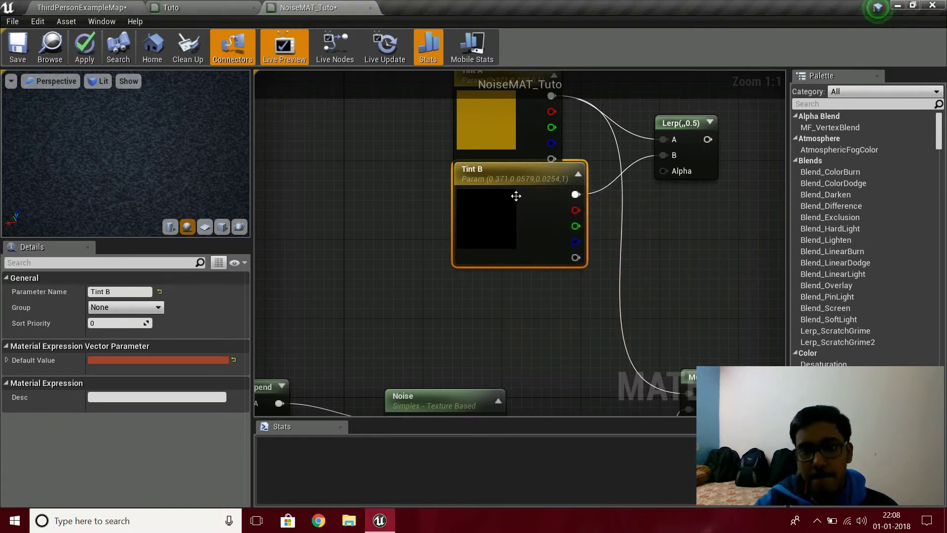
mouse_move(516, 196)
mouse_down()
mouse_move(522, 225)
mouse_move(514, 209)
mouse_up()
- Add a Fresnel node below Tint B, connected to the Lerp node's Alpha input
right_drag(671, 219, 628, 224)
right_drag(509, 309, 460, 285)
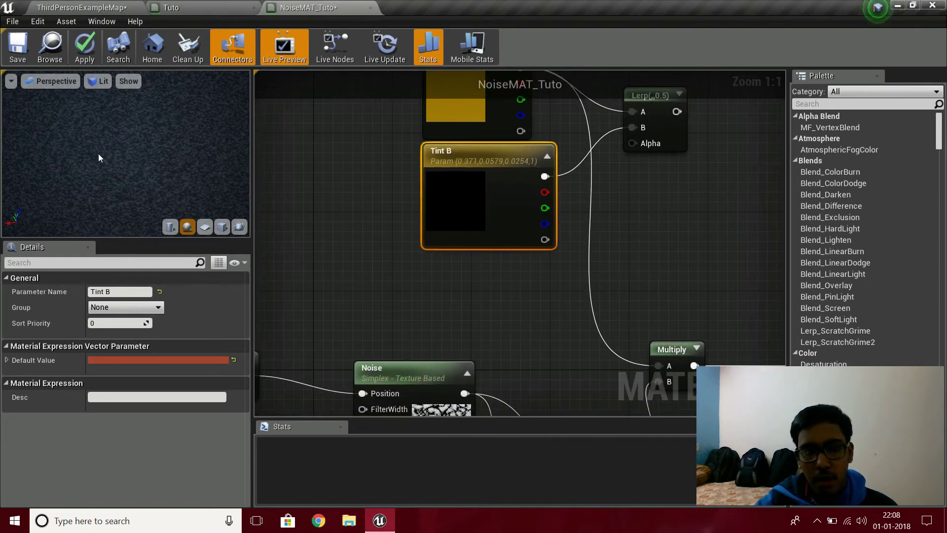
scroll(100, 154, down, 5)
scroll(99, 158, up, 5)
drag(633, 143, 522, 286)
text(fres)
key(Return)
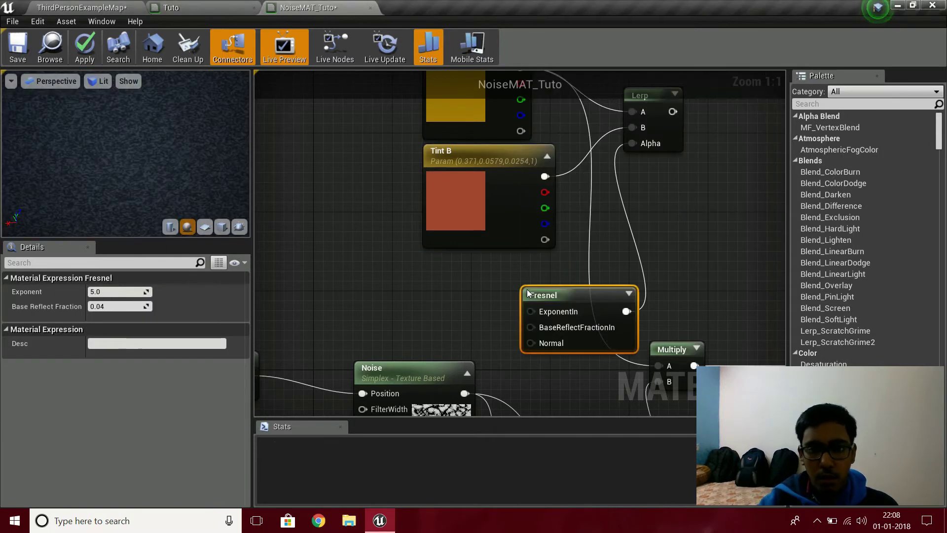
- Set Tint B's default color to an orange-brown of about 0.371, 0.172, 0
right_drag(379, 157, 415, 267)
drag(423, 166, 434, 301)
drag(469, 339, 470, 338)
double_click(491, 319)
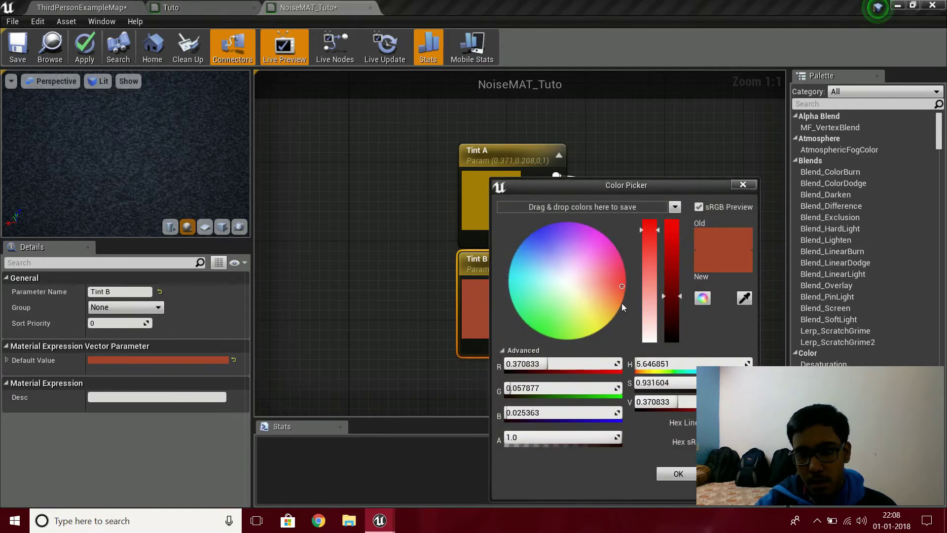
click(613, 306)
click(678, 474)
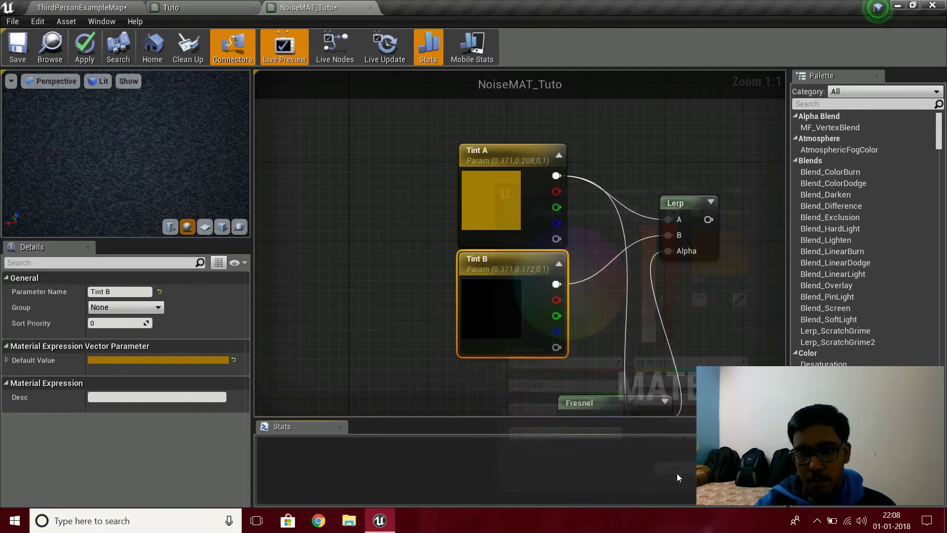
- Move the Fresnel node beneath Tint B, above the Noise node
right_drag(524, 358, 541, 253)
drag(650, 307, 558, 291)
right_click(557, 291)
click(556, 291)
right_drag(591, 288, 595, 288)
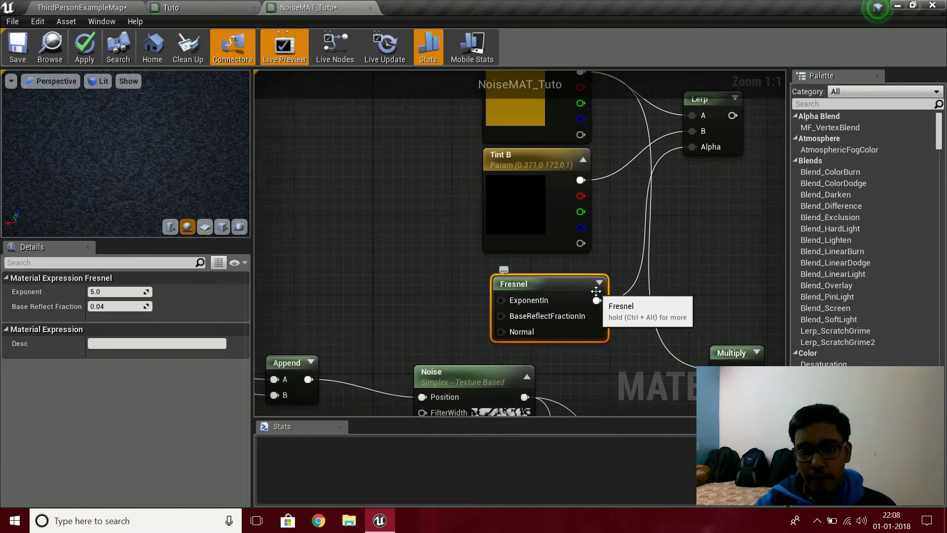
- Preview the Fresnel node's output on the sphere, stop previewing it, and move the node directly under Tint B
right_click(557, 288)
click(604, 291)
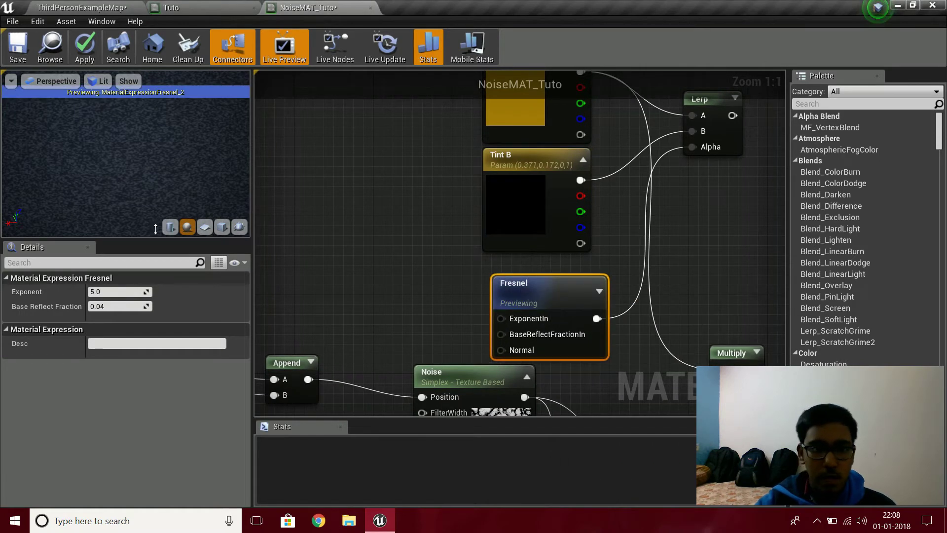
drag(142, 208, 156, 176)
drag(129, 146, 138, 227)
right_click(527, 310)
click(549, 315)
drag(562, 293, 563, 274)
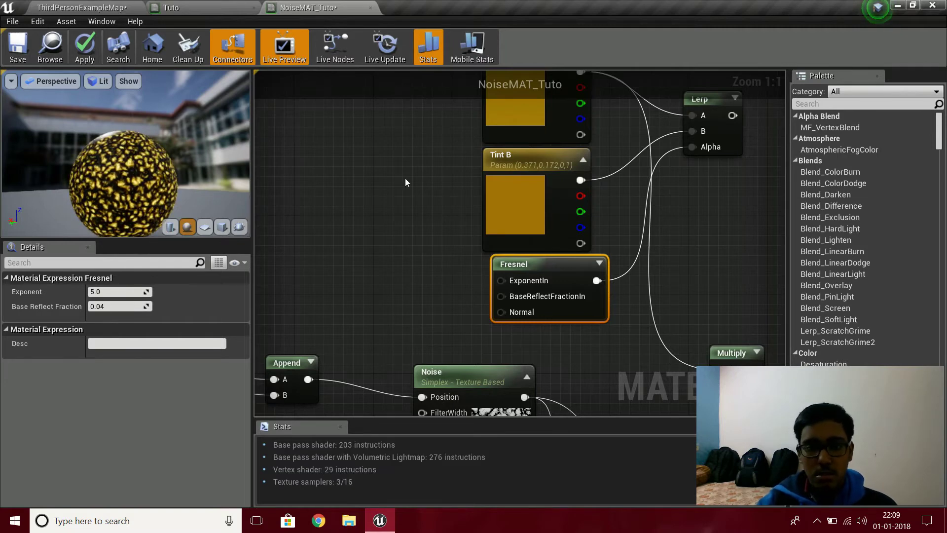
- Connect the Lerp output to input A of the Multiply node that tints the noise, and apply the material changes
scroll(600, 213, down, 2)
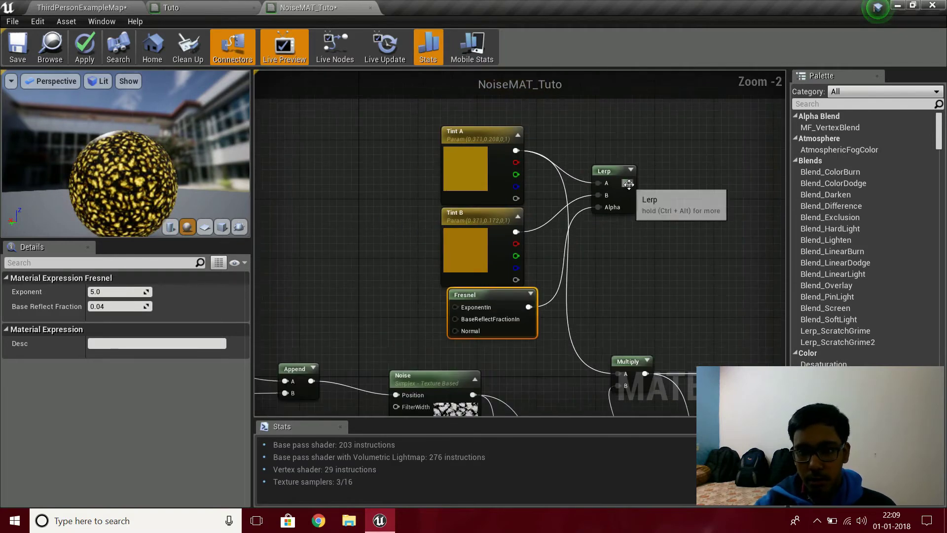
drag(630, 183, 619, 373)
right_drag(569, 323, 607, 233)
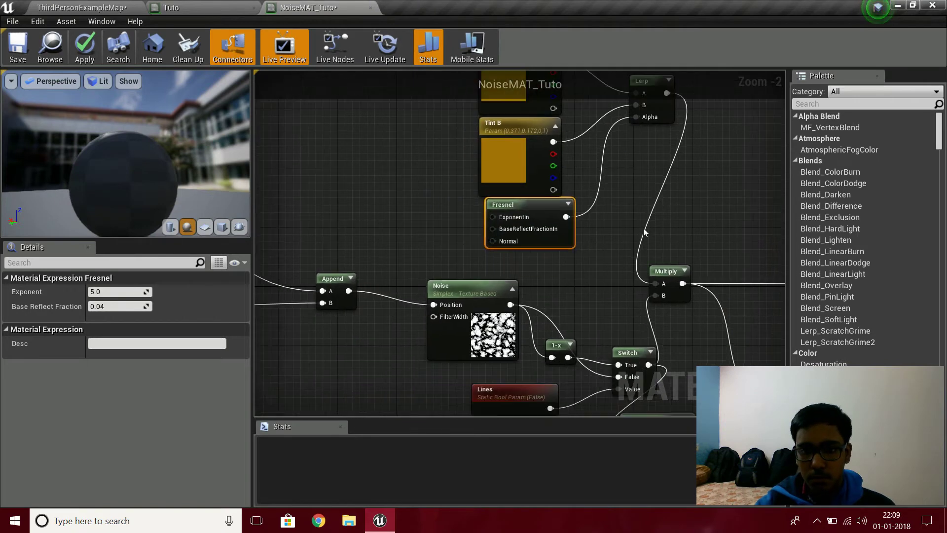
right_drag(437, 149, 454, 286)
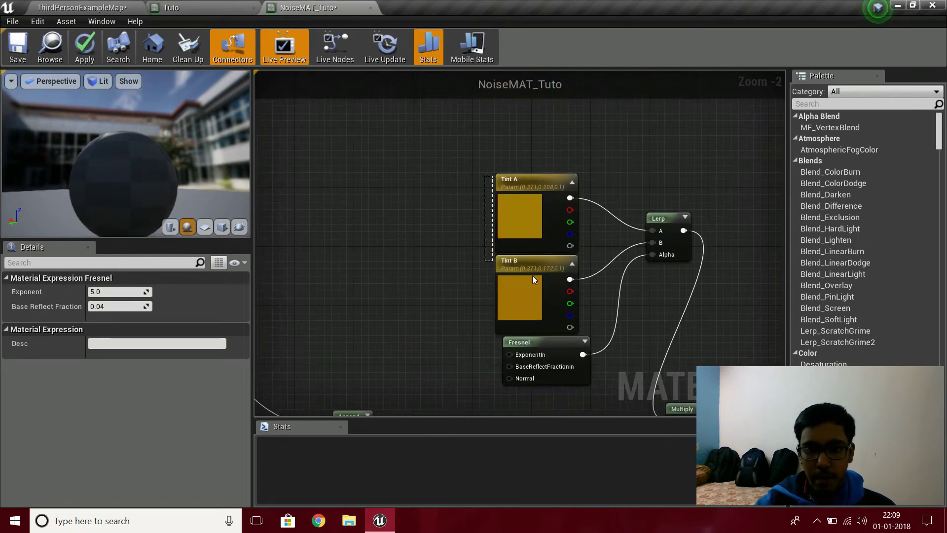
drag(528, 280, 527, 279)
click(436, 241)
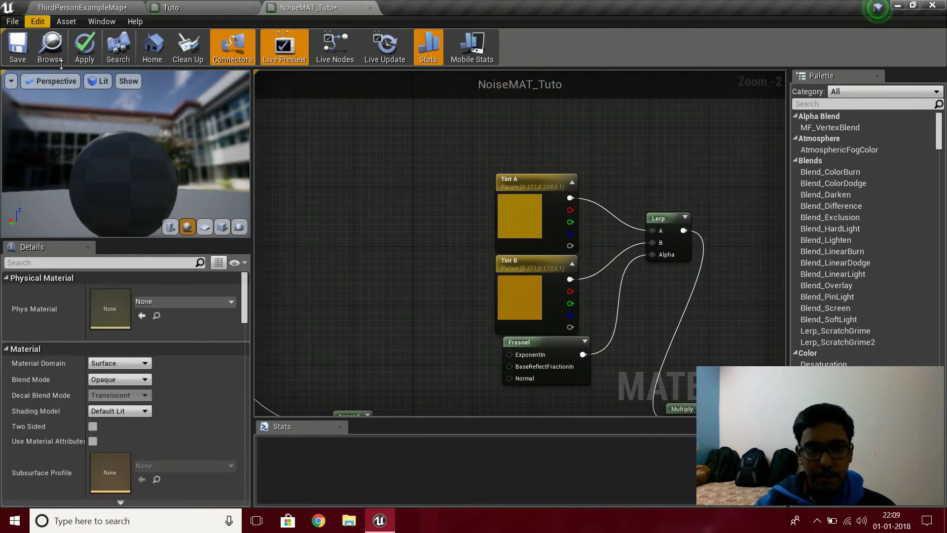
click(82, 47)
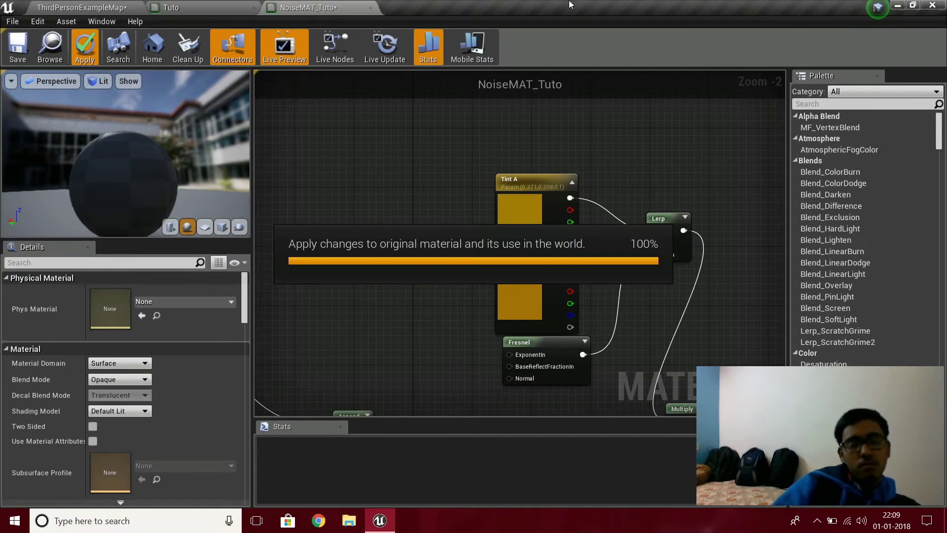
- Set the Noise node's function to Fast Gradient - 3D Texture
scroll(377, 202, down, 5)
right_drag(410, 370, 445, 212)
scroll(446, 213, up, 5)
right_drag(396, 161, 377, 388)
click(384, 199)
right_drag(291, 352, 425, 343)
click(155, 321)
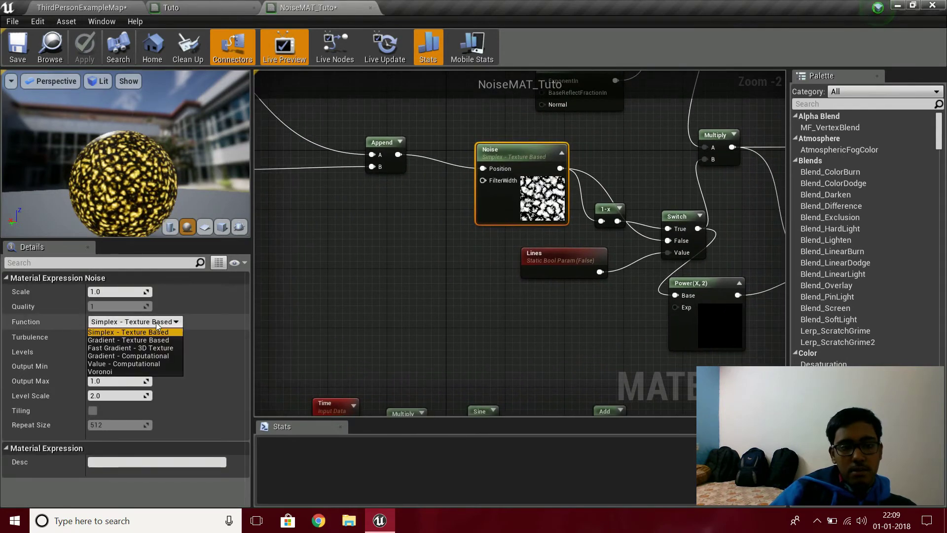
click(138, 341)
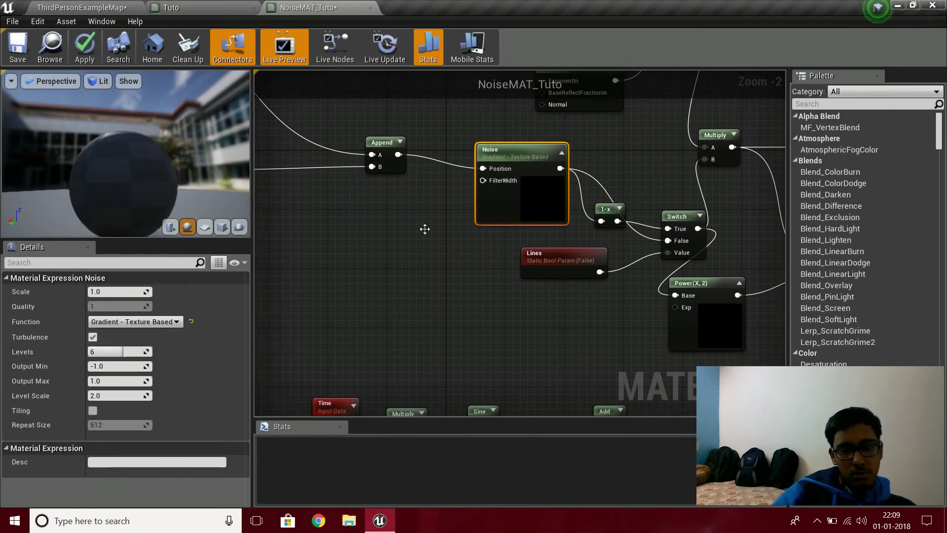
click(155, 323)
click(131, 347)
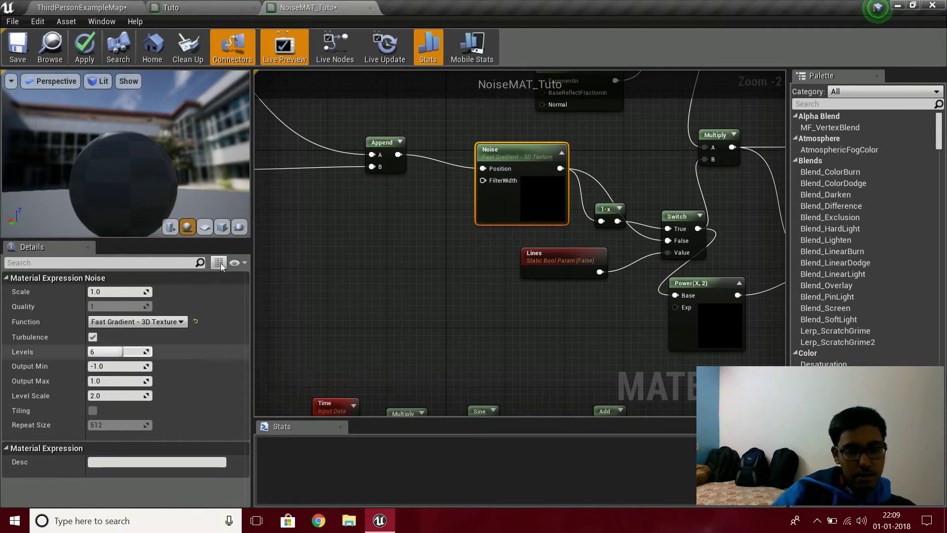
click(130, 326)
click(504, 310)
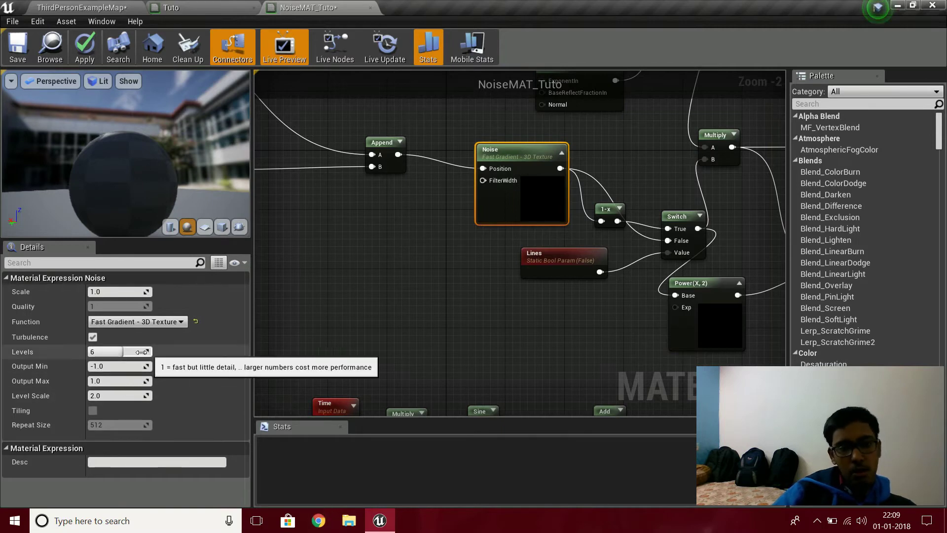
- Set the Noise node's Levels to 3 and its Level Scale to 0.5
drag(127, 350, 120, 351)
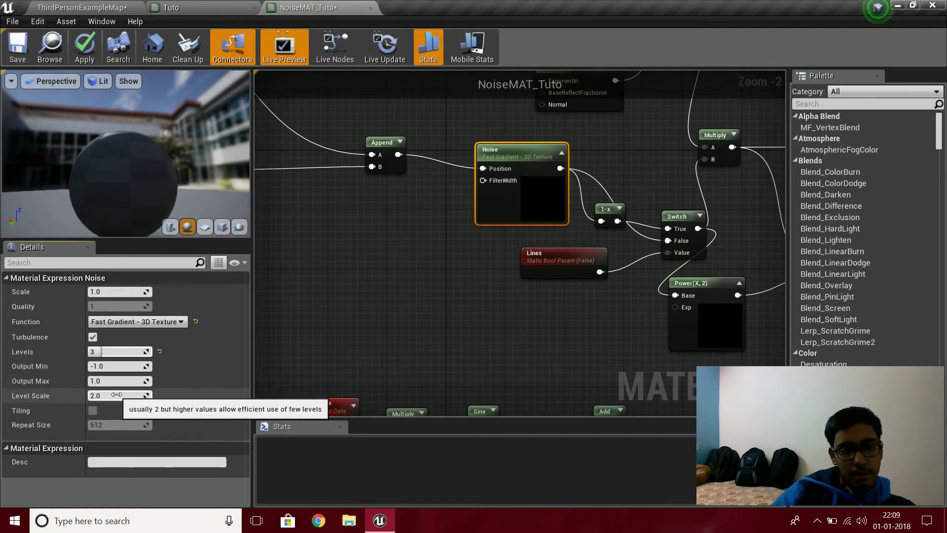
drag(122, 395, 147, 395)
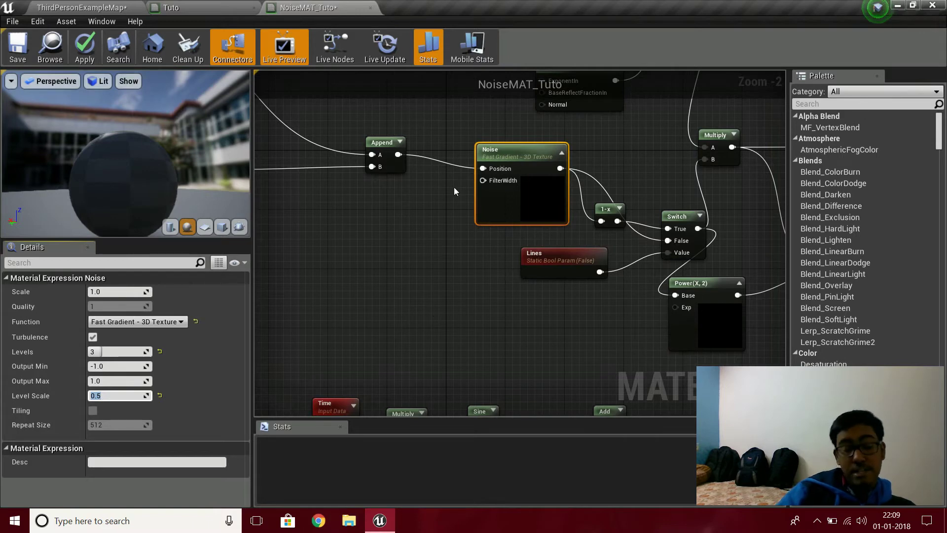
drag(163, 190, 92, 316)
- Set the Noise node's Output Min to -0.5
click(119, 366)
text(.5)
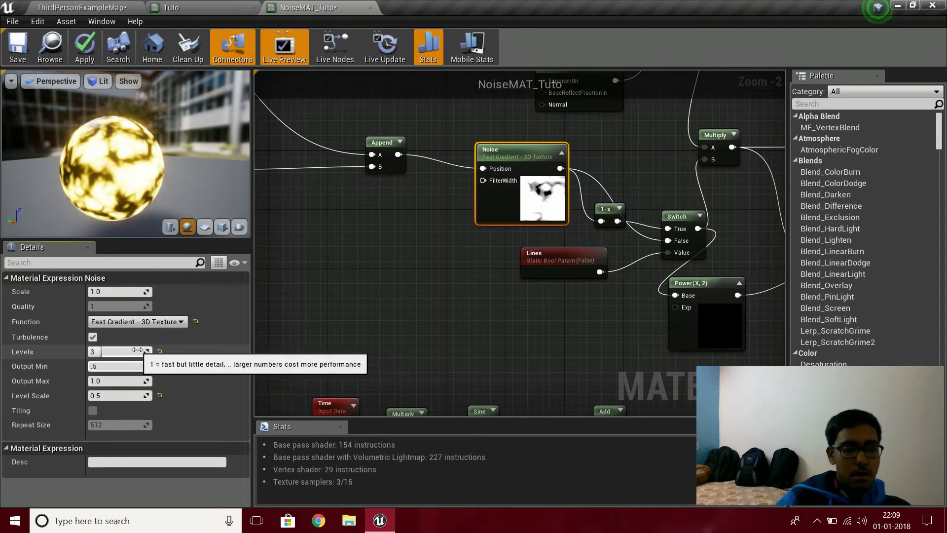
key(Return)
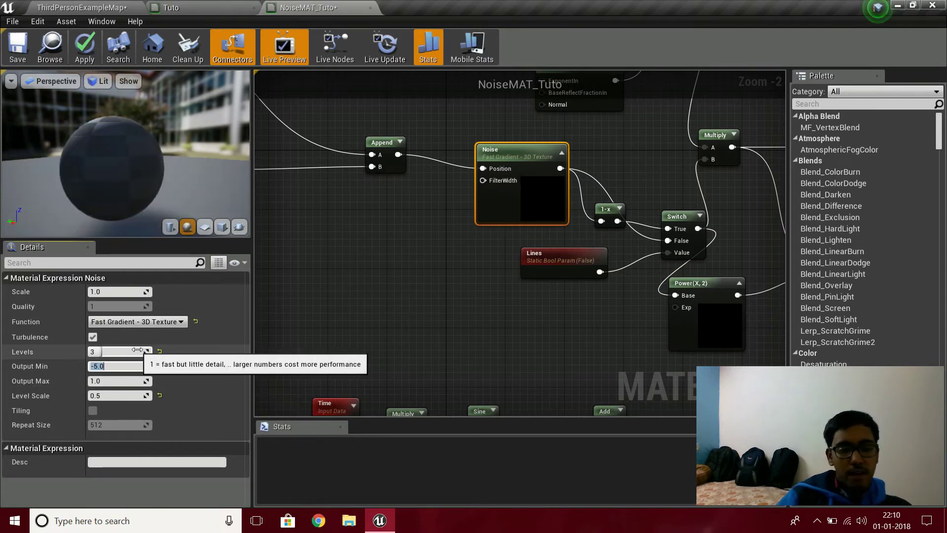
drag(151, 188, 144, 217)
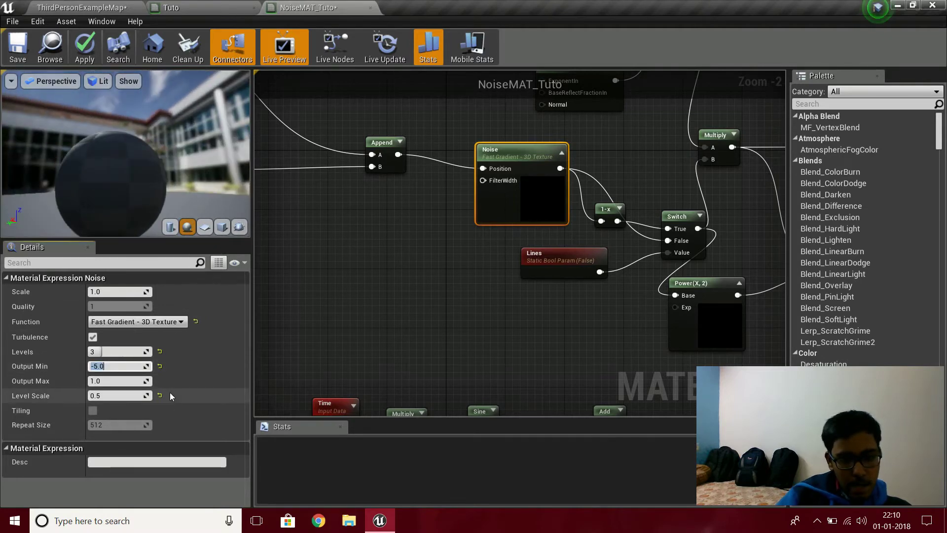
text(-.5)
key(Return)
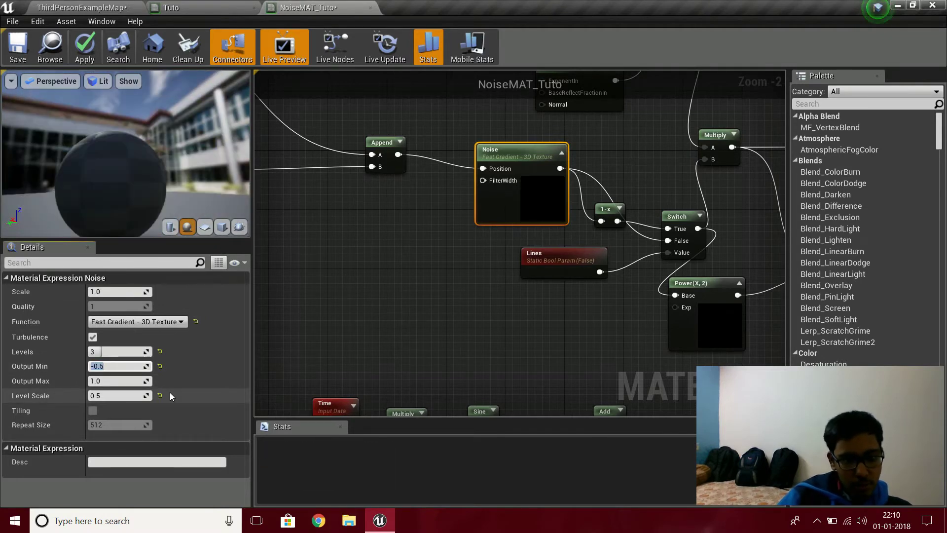
- Inspect the noise on the preview sphere, shift the Noise node slightly, and apply the material changes
drag(58, 156, 107, 150)
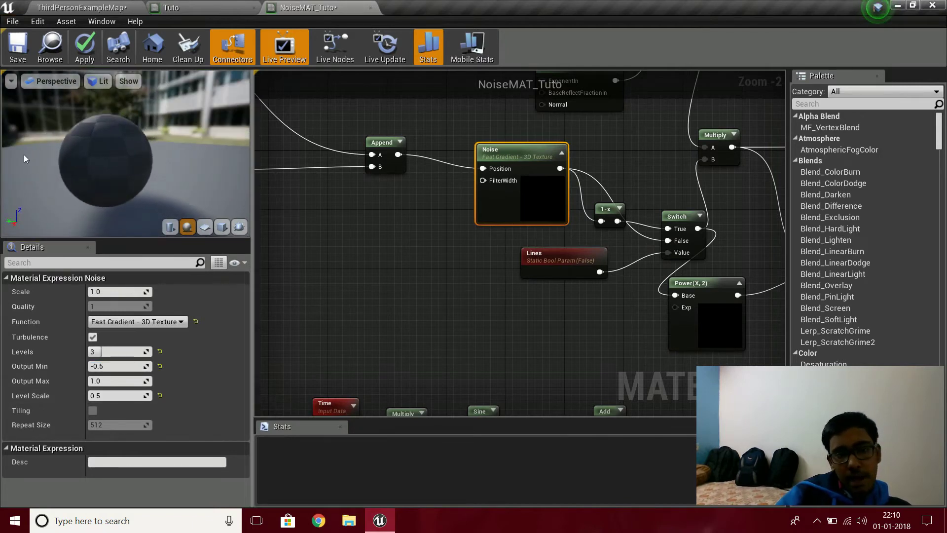
drag(23, 155, 99, 144)
drag(525, 168, 502, 160)
right_drag(481, 341, 499, 395)
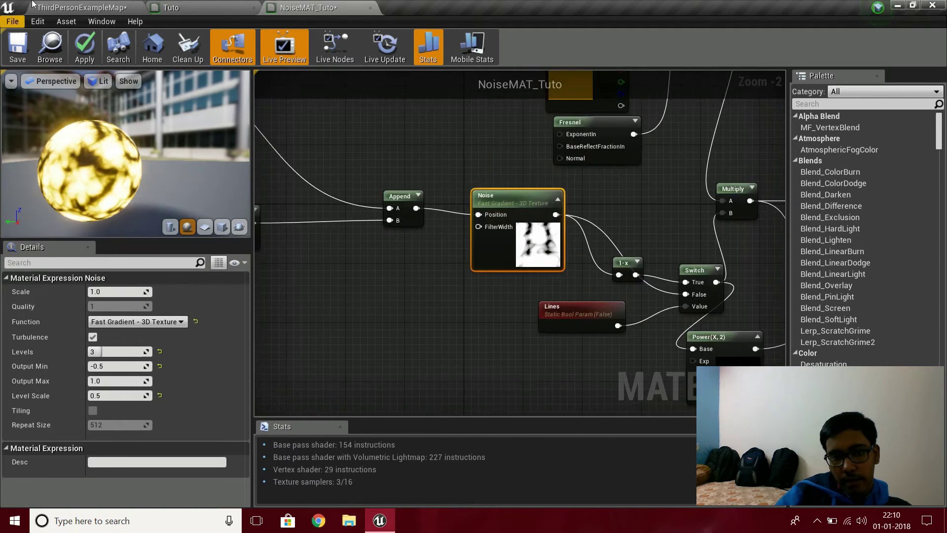
click(94, 37)
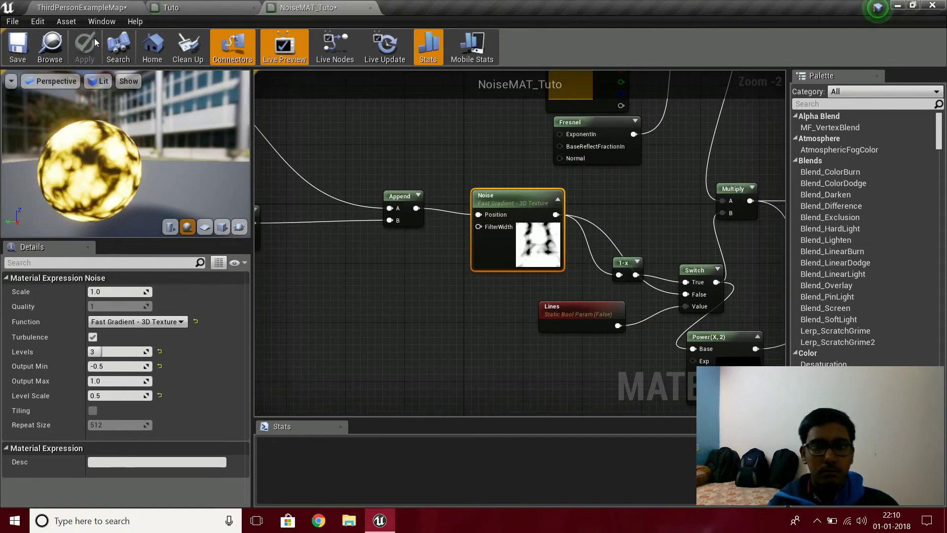
- Create a material instance of NoiseMAT_Tuto in the NoiseMaterial folder and open it
click(107, 5)
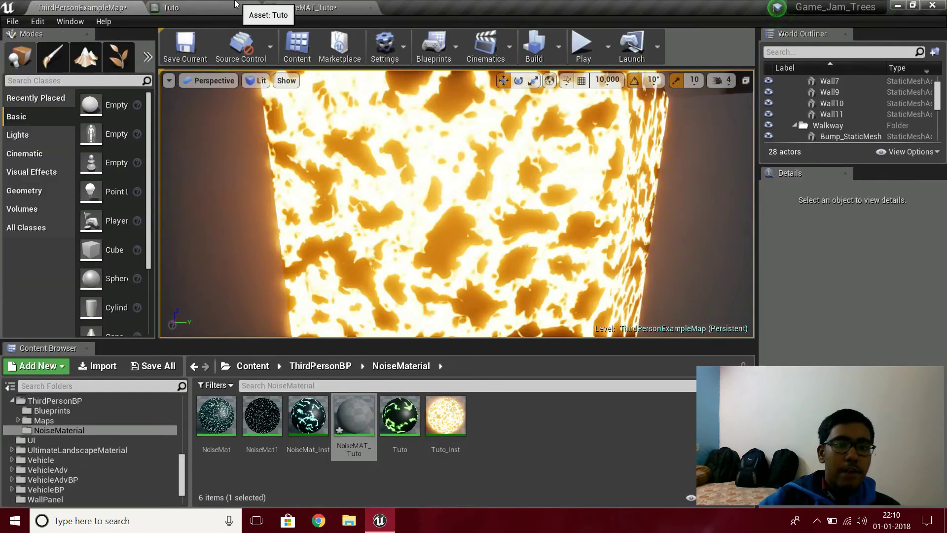
right_click(366, 419)
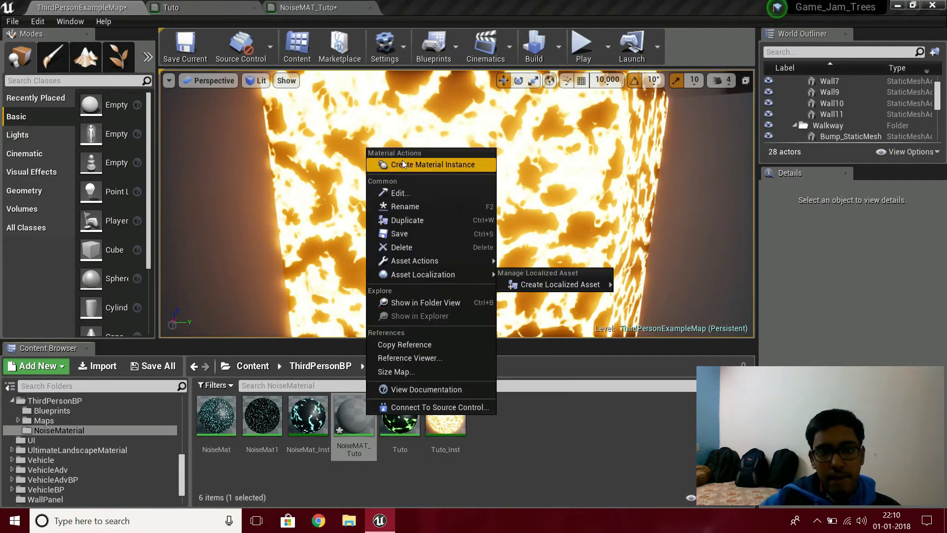
click(403, 164)
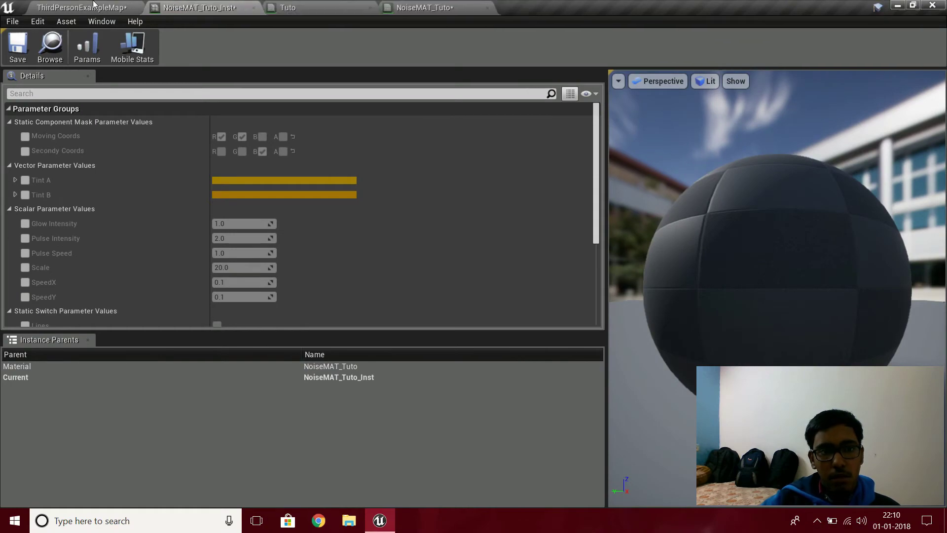
- Return to the ThirdPersonExampleMap level and view the walkway and surrounding geometry up close and from afar
click(94, 6)
drag(446, 216, 449, 219)
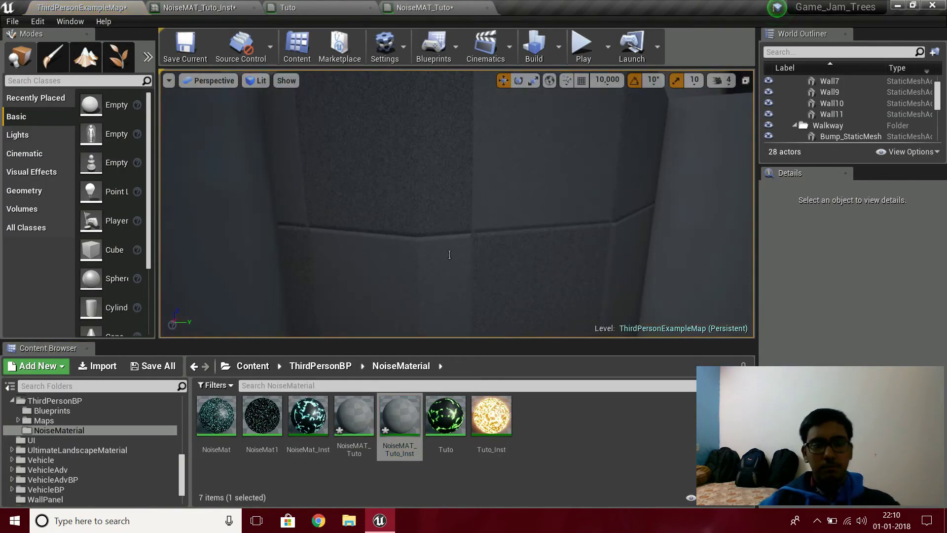
right_drag(449, 255, 449, 254)
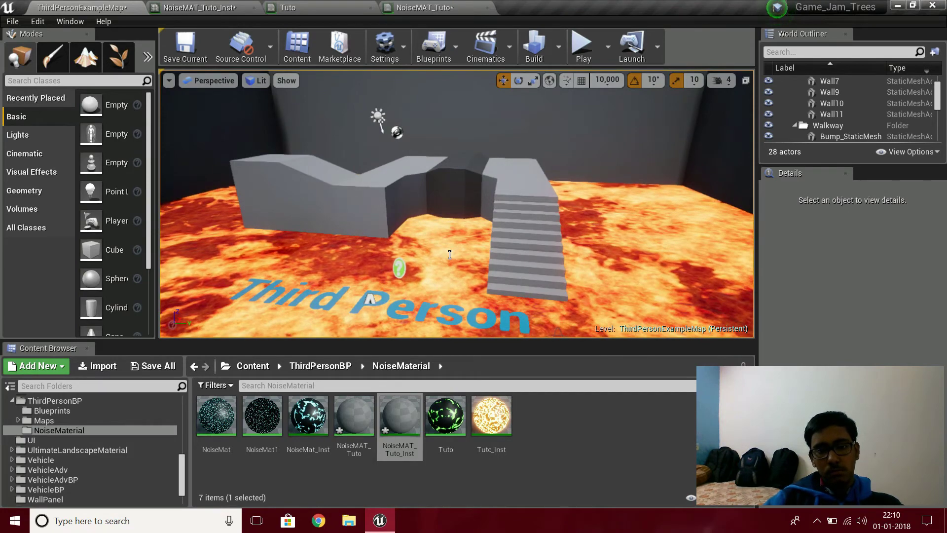
right_drag(449, 254, 449, 255)
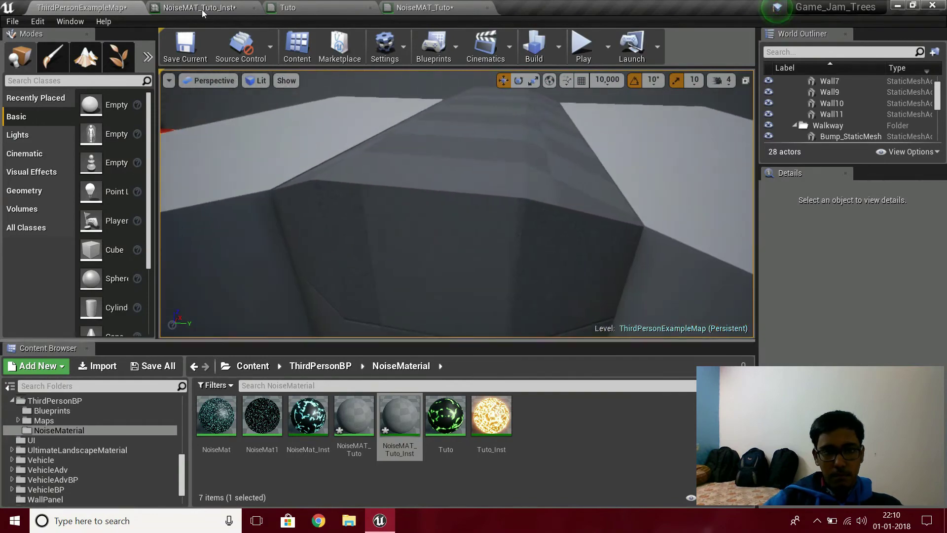
- Close the Tuto asset editor, detach the NoiseMAT_Tuto_Inst editor and arrange it side by side with the level editor
click(370, 8)
click(243, 6)
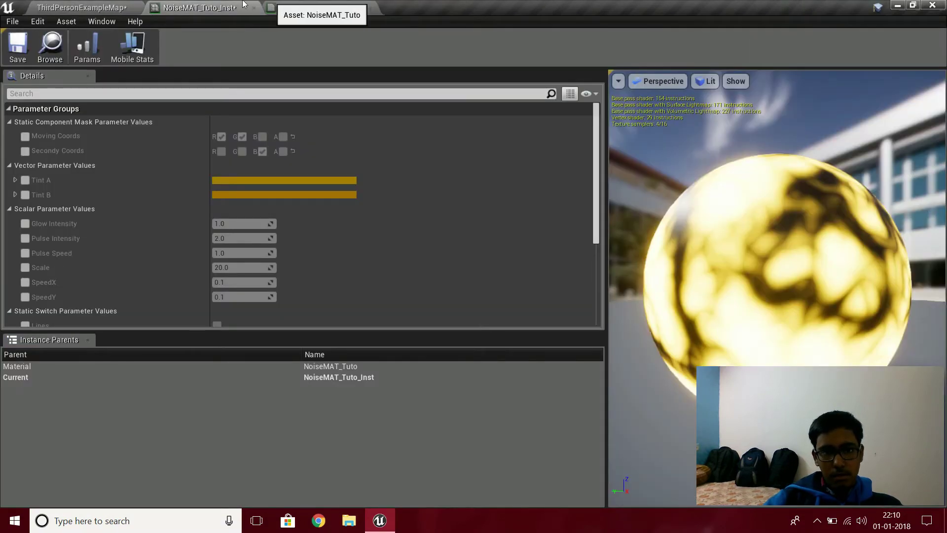
click(26, 5)
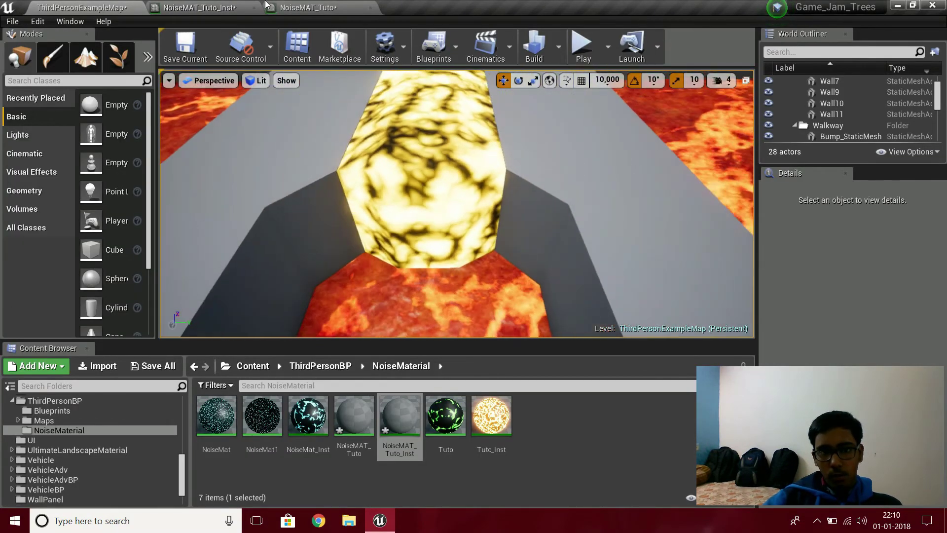
drag(252, 8, 311, 127)
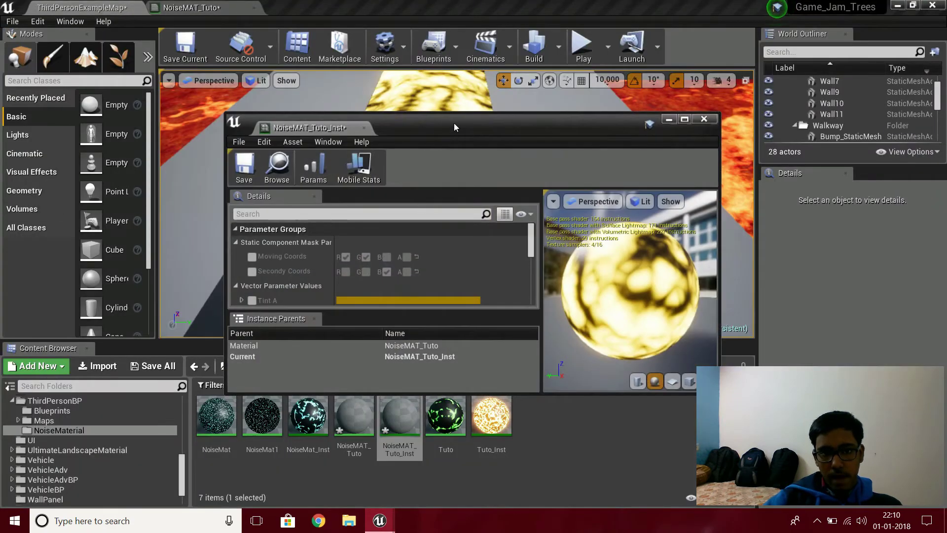
drag(246, 123, 1, 148)
click(698, 220)
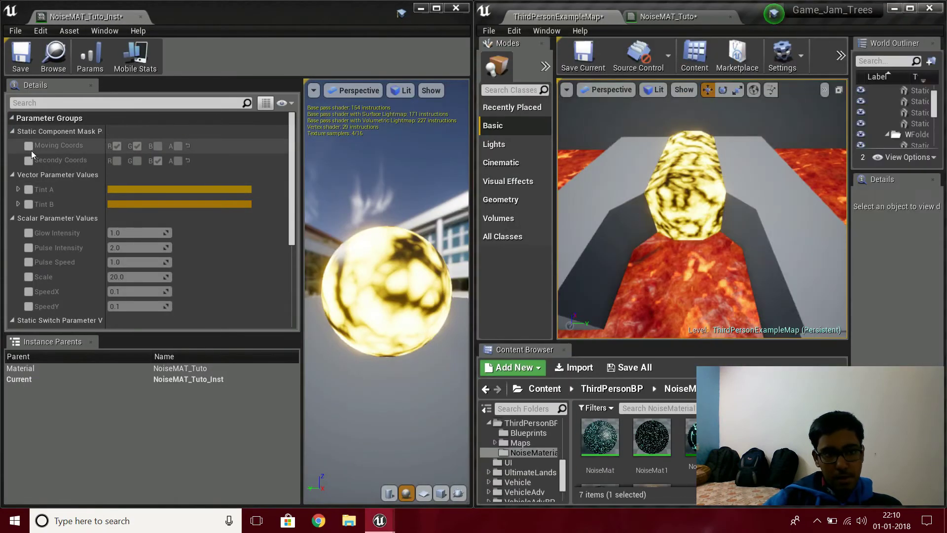
- Enable every parameter override in the instance, from Moving Coords, Secondy Coords and both tints through all scalar values to the Lines switch
click(29, 147)
click(28, 161)
click(28, 190)
click(29, 204)
click(29, 233)
click(28, 248)
click(29, 262)
click(28, 277)
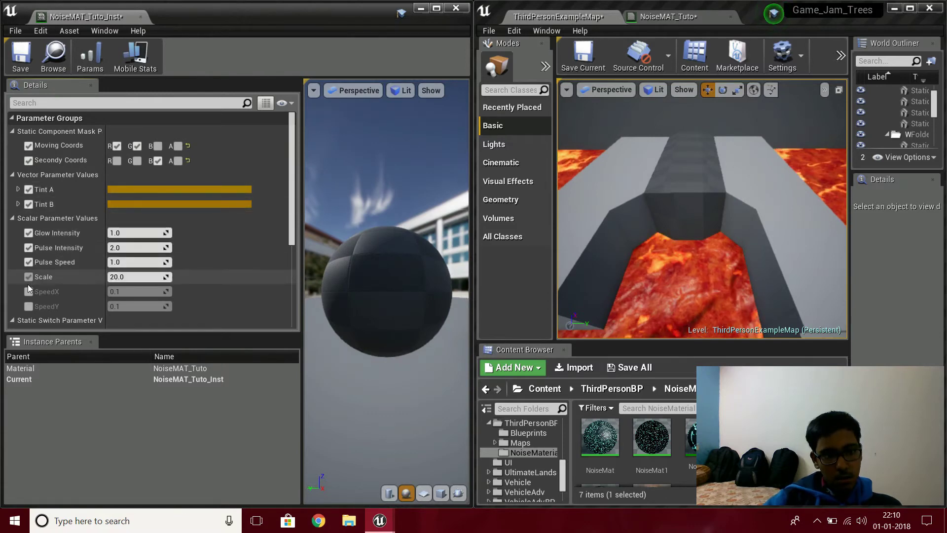
click(29, 292)
click(29, 307)
scroll(17, 267, down, 3)
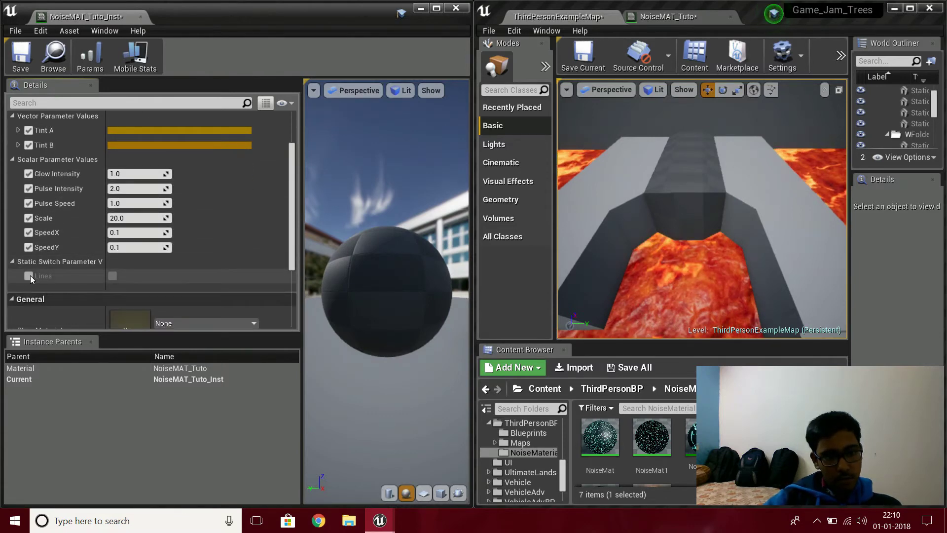
click(28, 275)
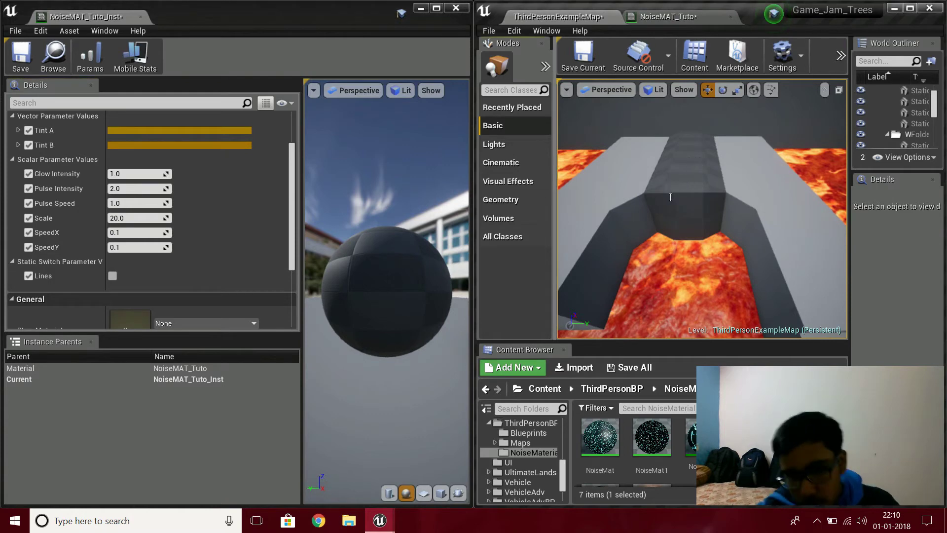
- Narrow the instance editor to give the level editor more room, and widen the instance's parameter details area
drag(472, 262, 291, 280)
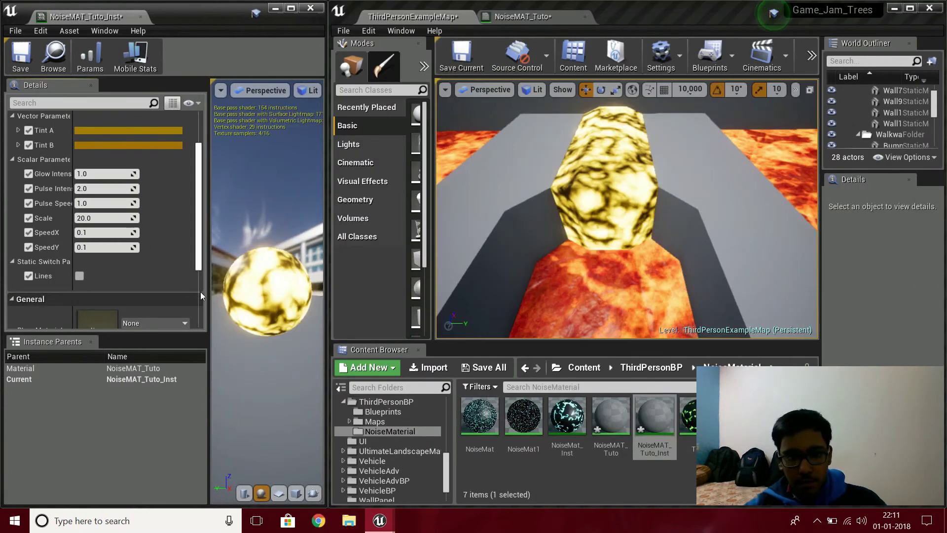
drag(208, 292, 269, 292)
drag(95, 256, 137, 242)
scroll(124, 235, up, 3)
scroll(175, 192, down, 5)
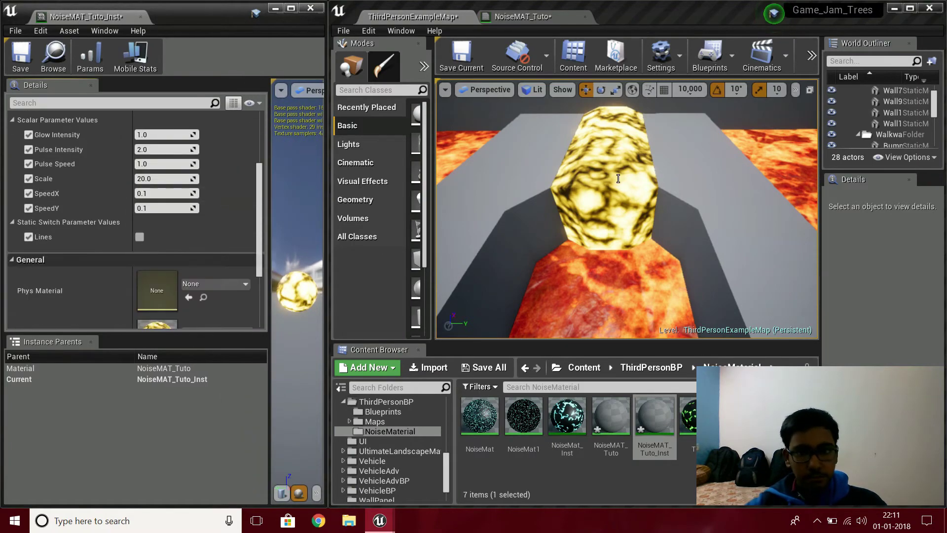
- Select the walkway's bump mesh and examine its glowing noise pattern from the front, up close and from above
right_drag(595, 182, 595, 182)
click(579, 153)
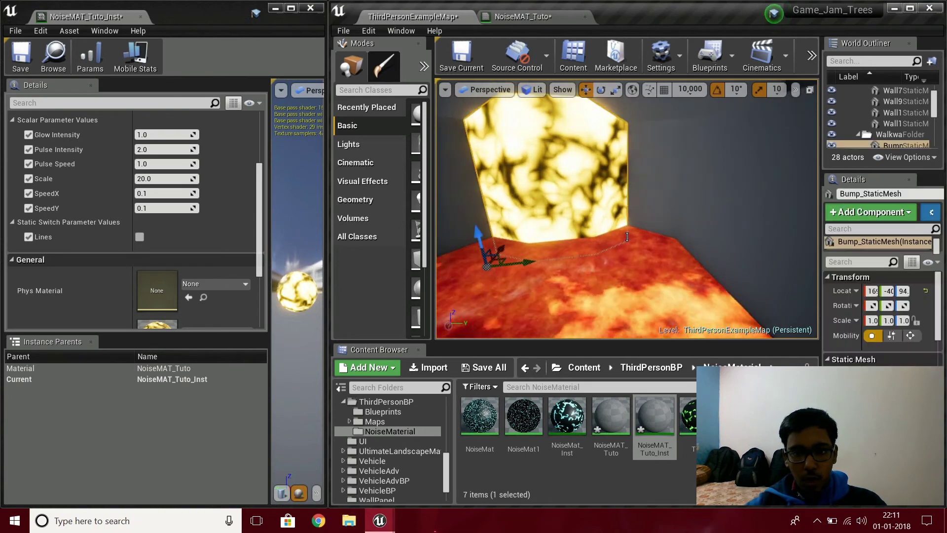
right_drag(615, 242, 623, 237)
scroll(243, 246, up, 4)
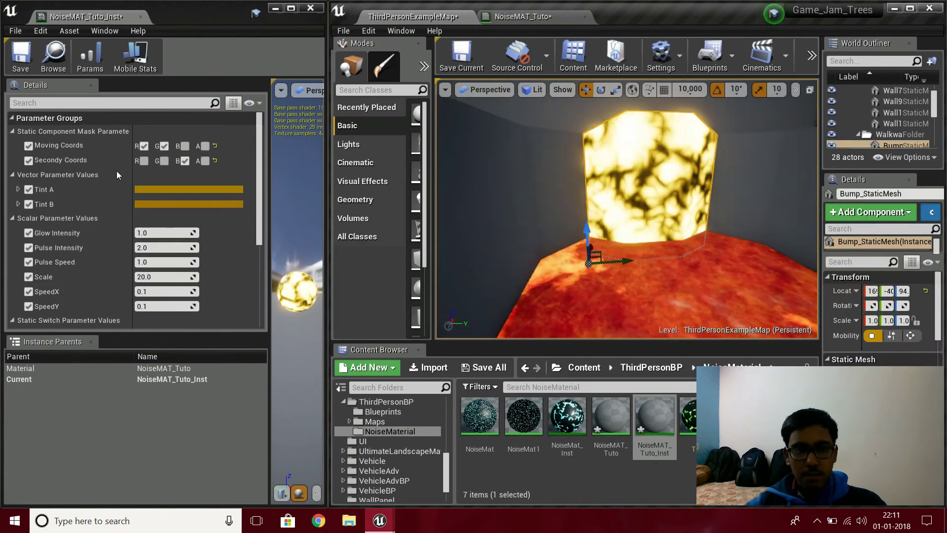
right_drag(686, 206, 686, 206)
right_drag(643, 163, 643, 163)
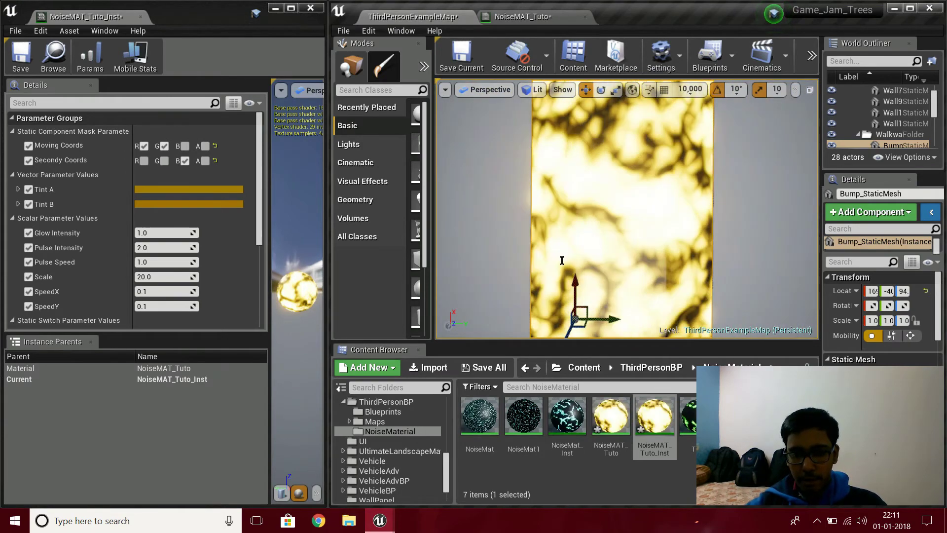
right_drag(588, 237, 517, 122)
right_drag(594, 236, 549, 306)
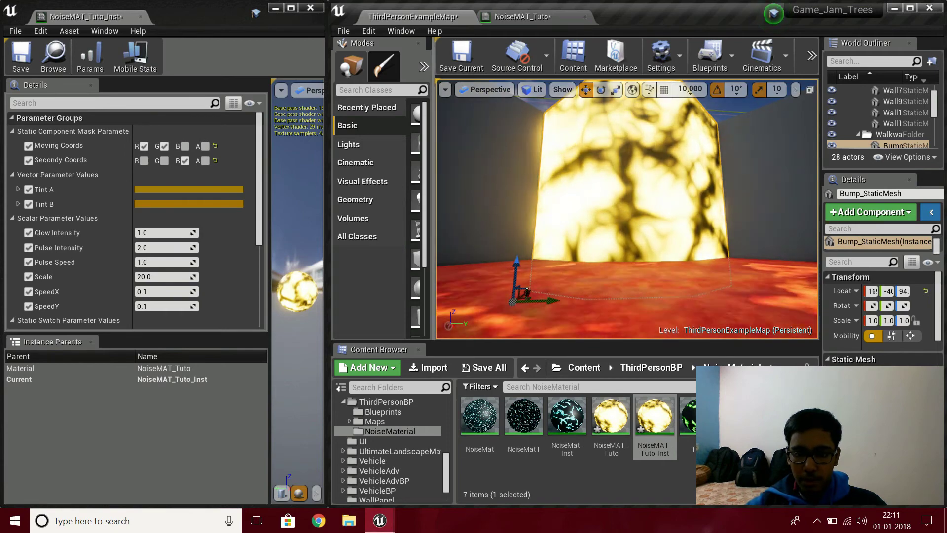
right_drag(628, 218, 628, 217)
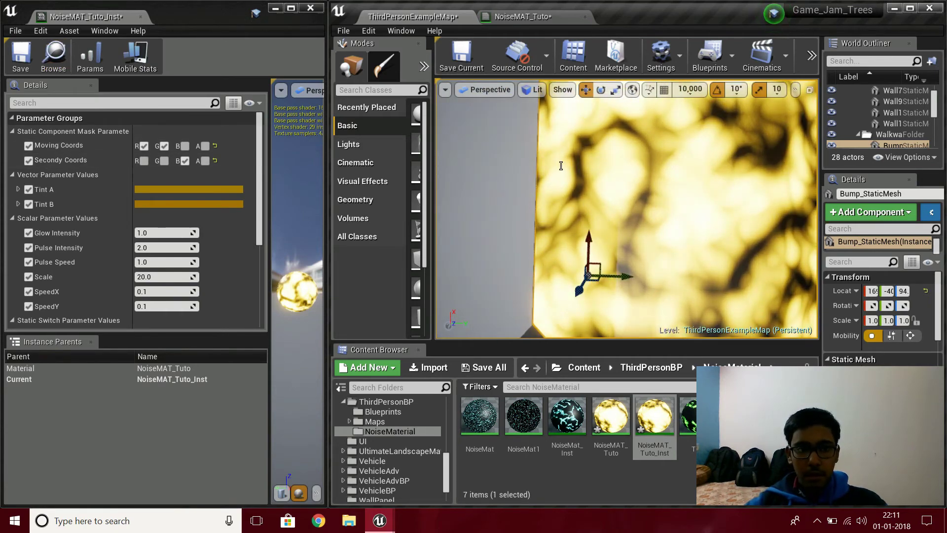
scroll(560, 166, down, 10)
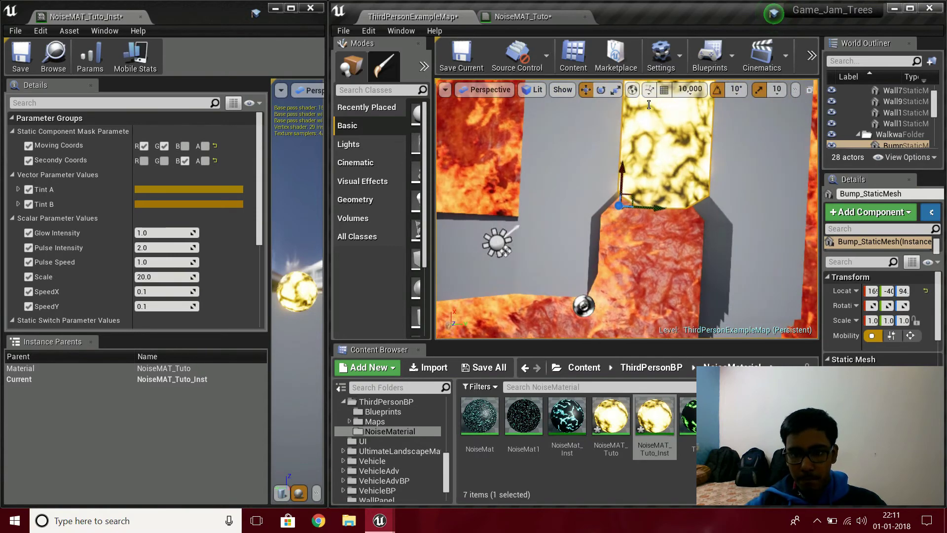
right_drag(704, 166, 604, 182)
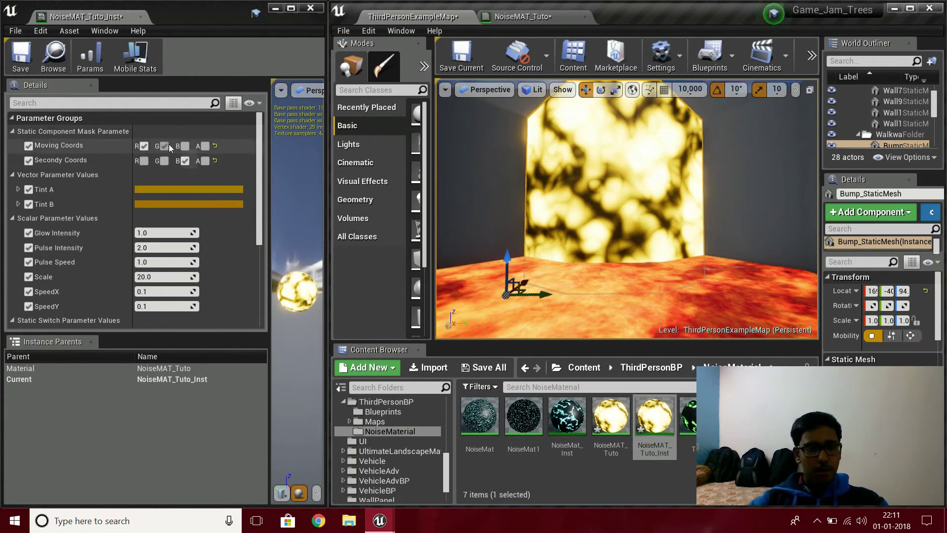
- Set Moving Coords to G and B and Secondy Coords to R only, and check the noise on the bump mesh
click(184, 146)
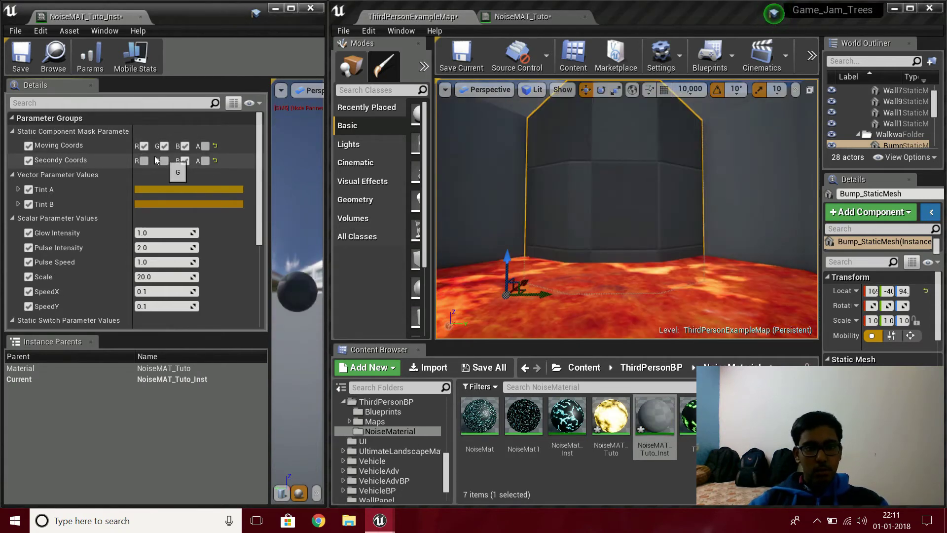
click(144, 146)
click(146, 161)
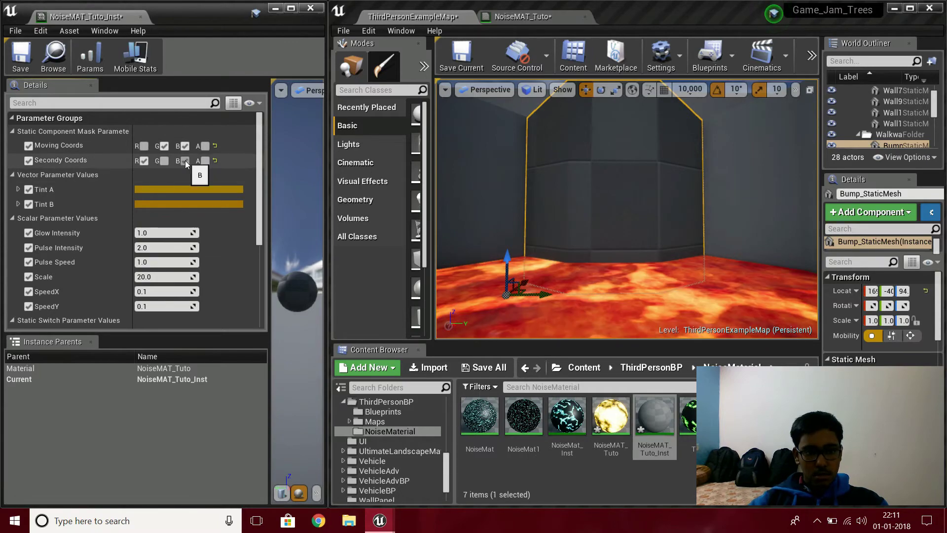
click(185, 161)
key(f)
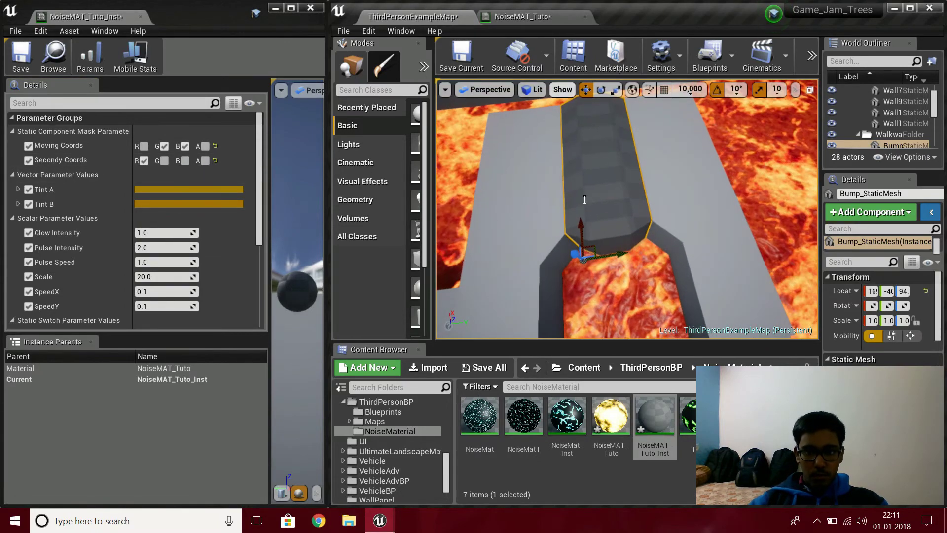
right_drag(580, 231, 615, 10)
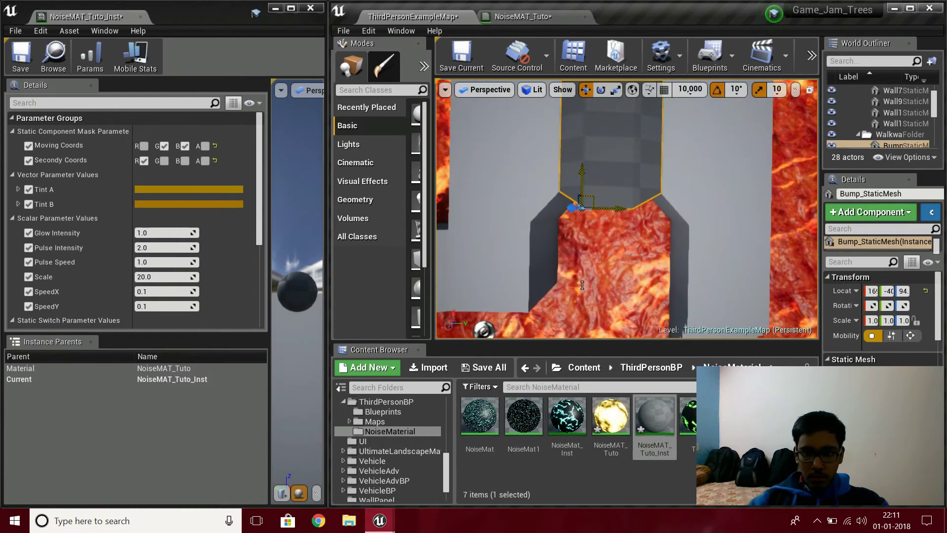
right_drag(601, 227, 602, 204)
alt+drag(602, 204, 604, 192)
mouse_move(684, 214)
right_down()
mouse_move(682, 188)
mouse_move(674, 222)
right_up()
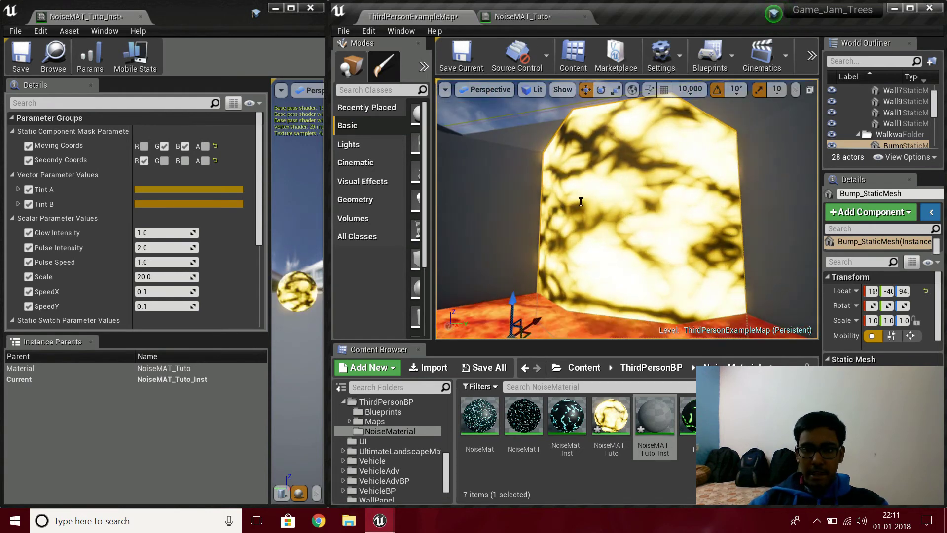
- Turn on the Lines static switch in the material instance and view the pattern on the bump mesh
scroll(16, 192, down, 2)
scroll(17, 192, down, 2)
click(138, 197)
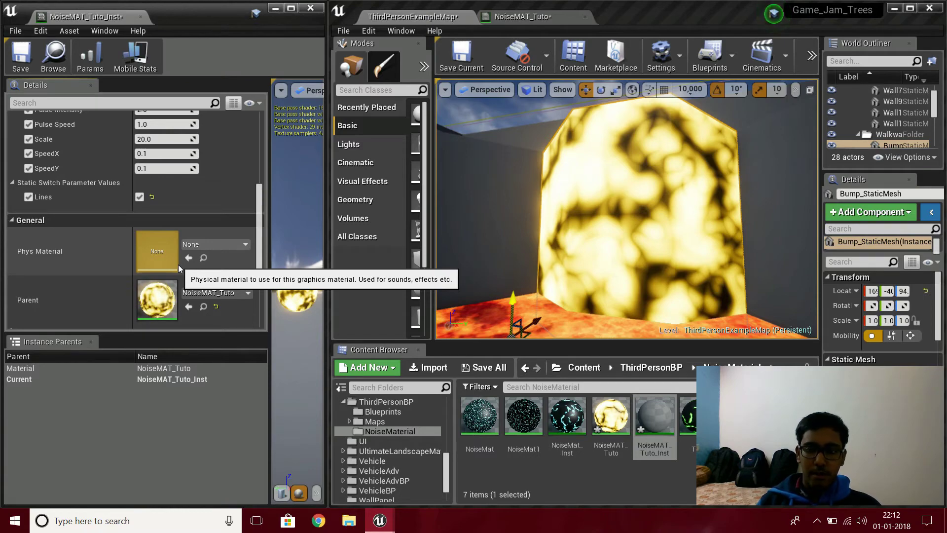
right_drag(484, 136, 484, 137)
right_drag(595, 188, 595, 189)
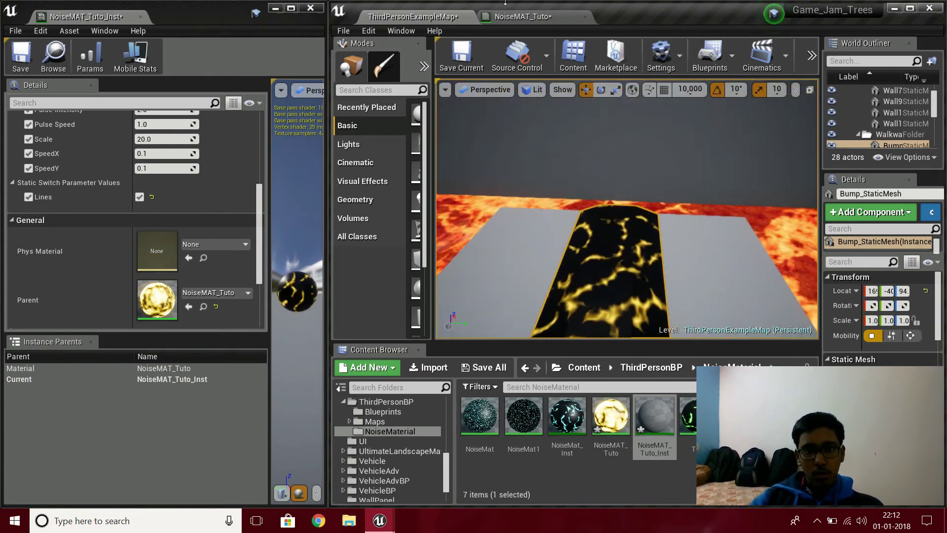
- In the NoiseMAT_Tuto graph, connect a new scalar parameter named Blur to the Noise node's FilterWidth
click(513, 20)
scroll(742, 230, down, 1)
scroll(591, 214, up, 2)
scroll(614, 228, up, 3)
drag(691, 189, 619, 241)
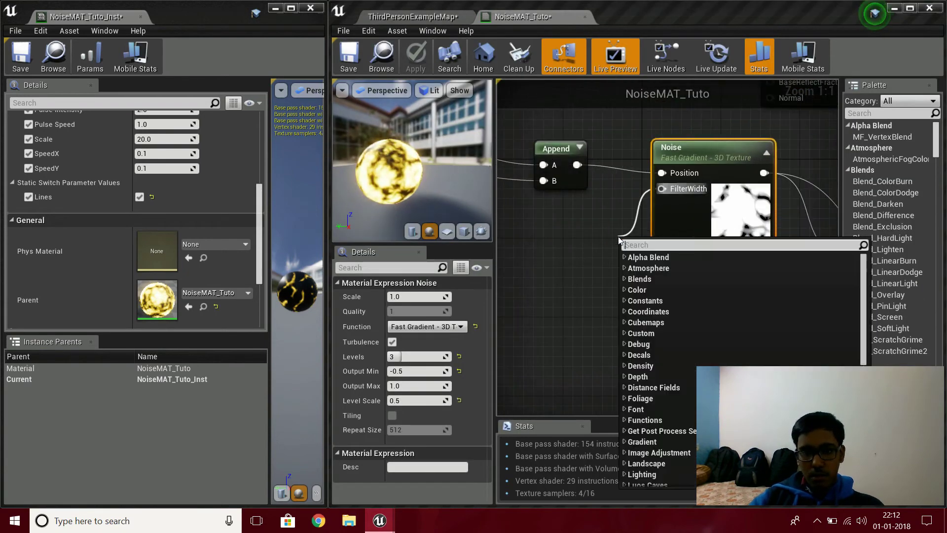
text(a)
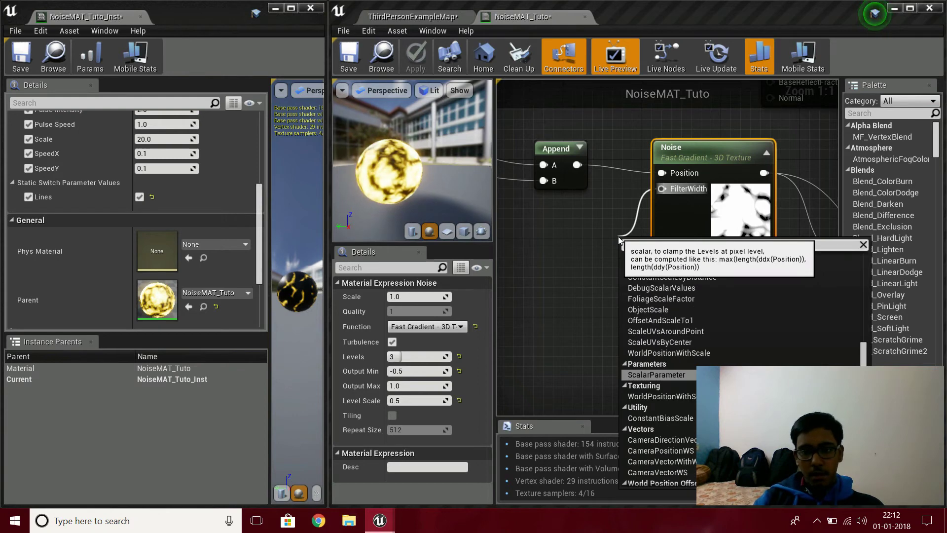
key(Return)
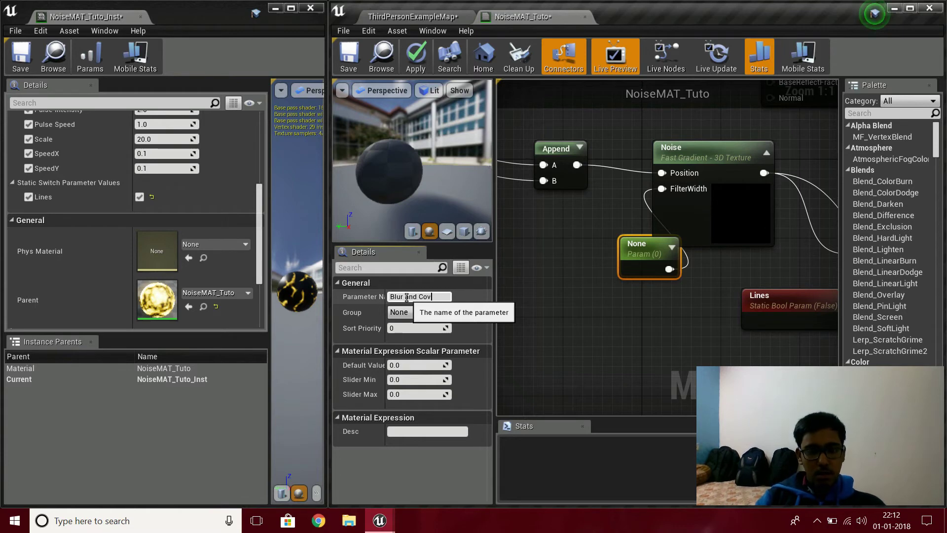
key(BackSpace)
key(BackSpace)
key(BackSpace)
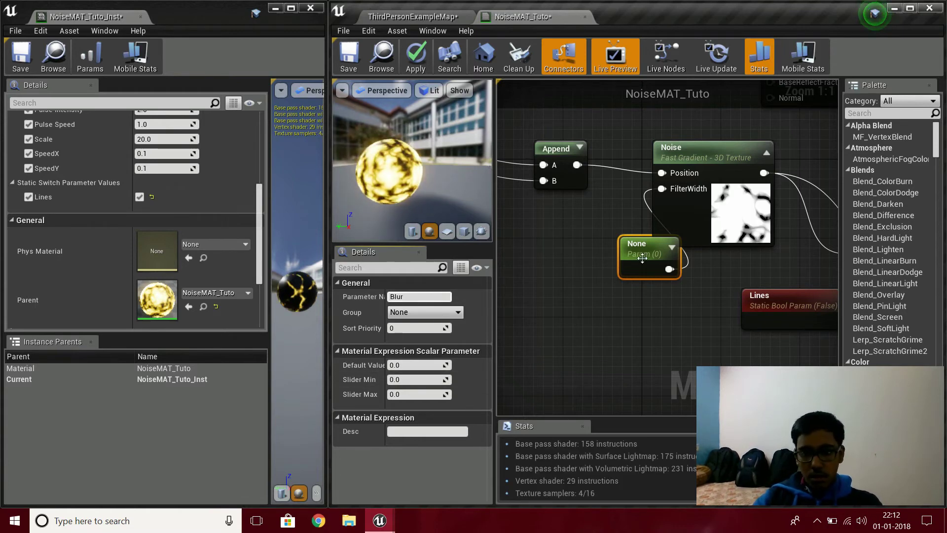
- Move the Blur node clear of the Noise node, apply the material changes, and return to the level to view the bump mesh
drag(642, 257, 564, 282)
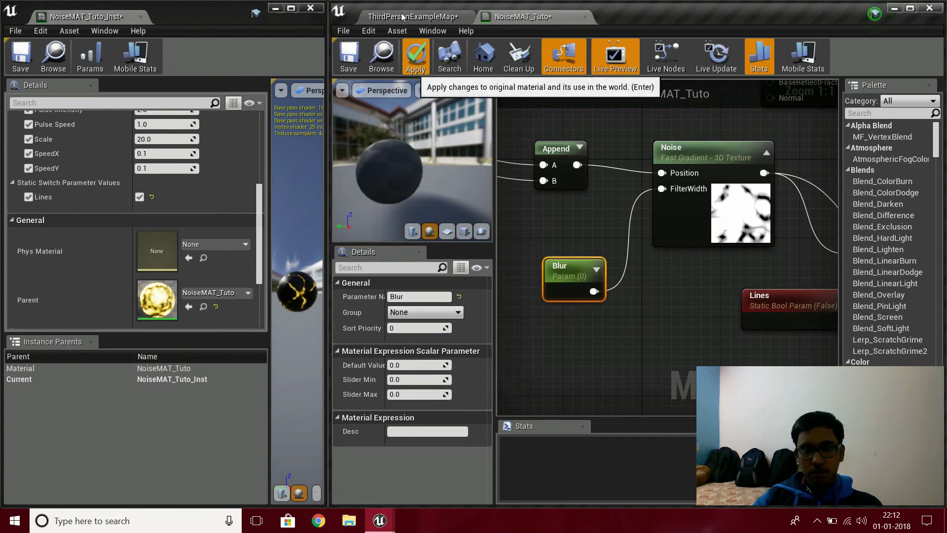
key(Return)
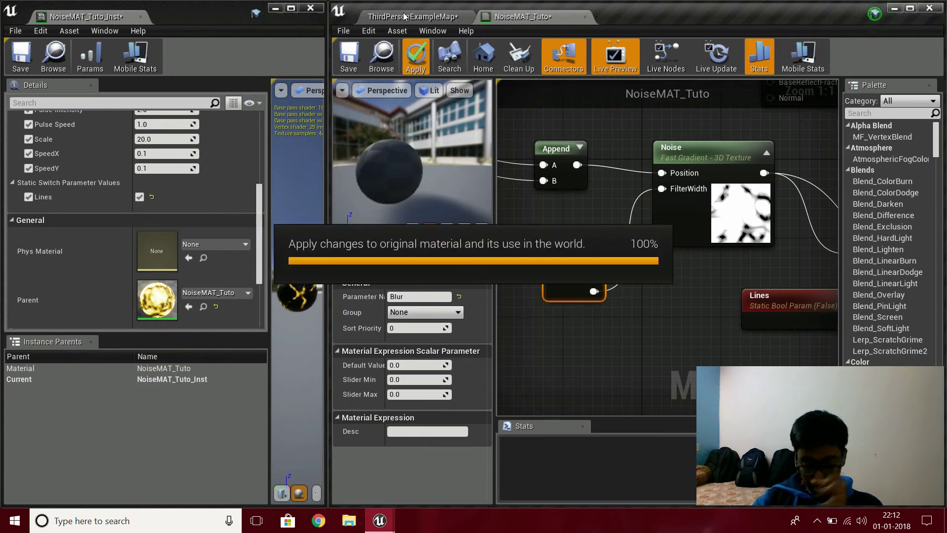
click(419, 17)
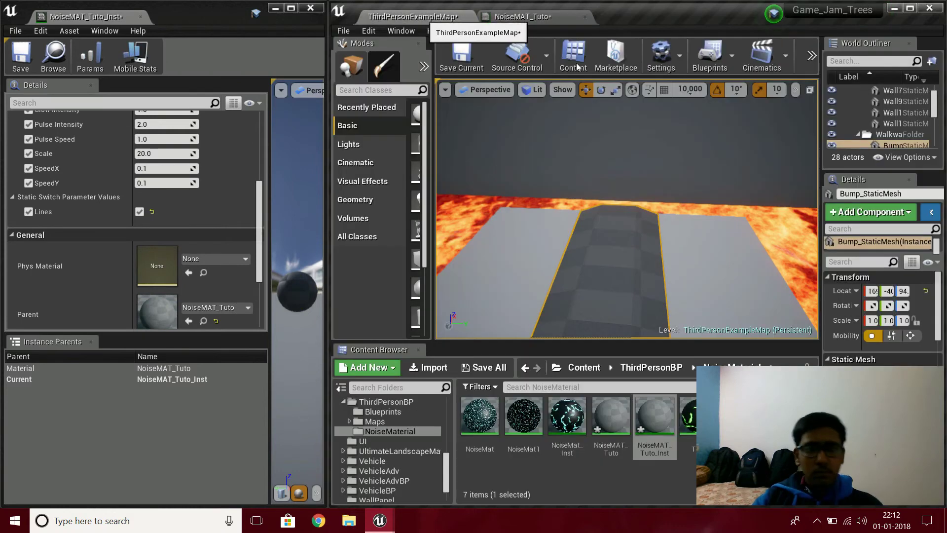
right_drag(721, 238, 722, 237)
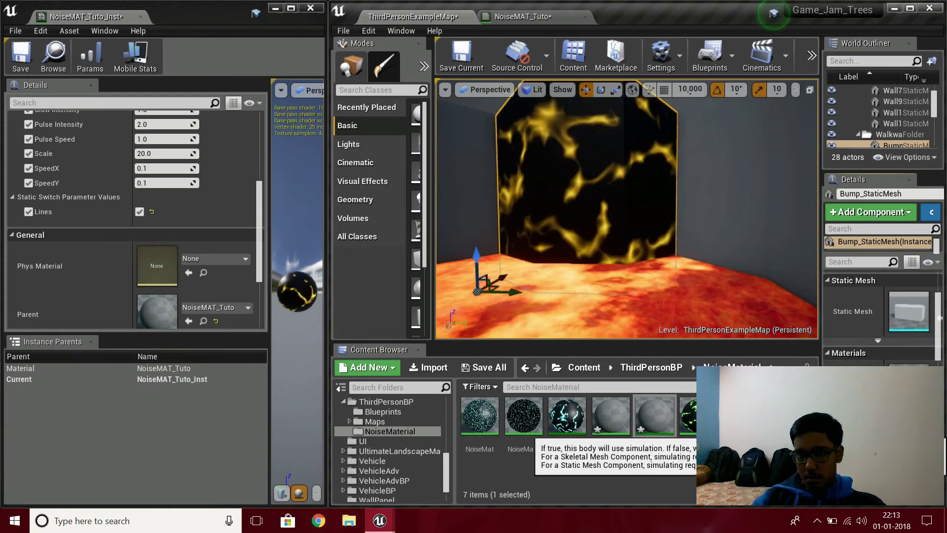
right_drag(707, 249, 707, 248)
scroll(177, 180, up, 5)
scroll(515, 146, up, 3)
right_drag(515, 147, 515, 147)
click(207, 183)
drag(297, 250, 257, 223)
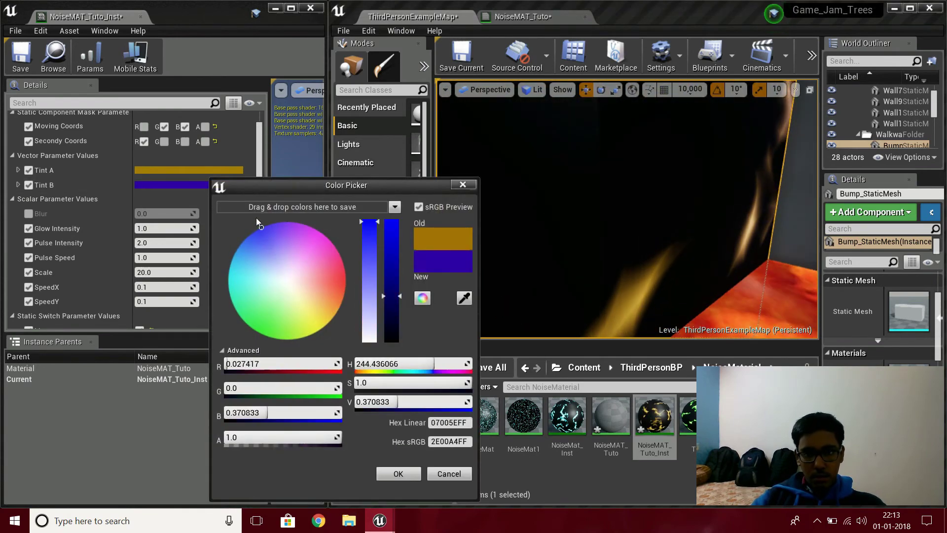
click(448, 471)
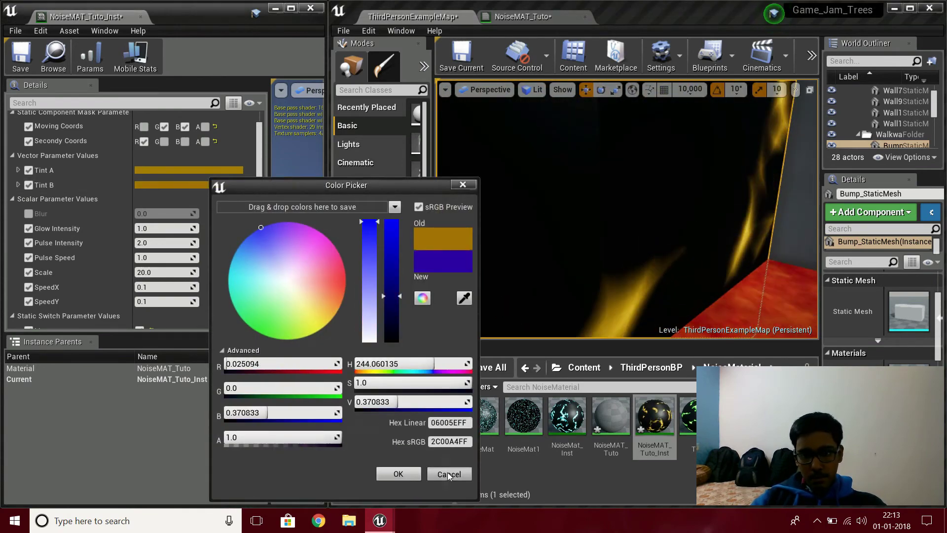
key(f)
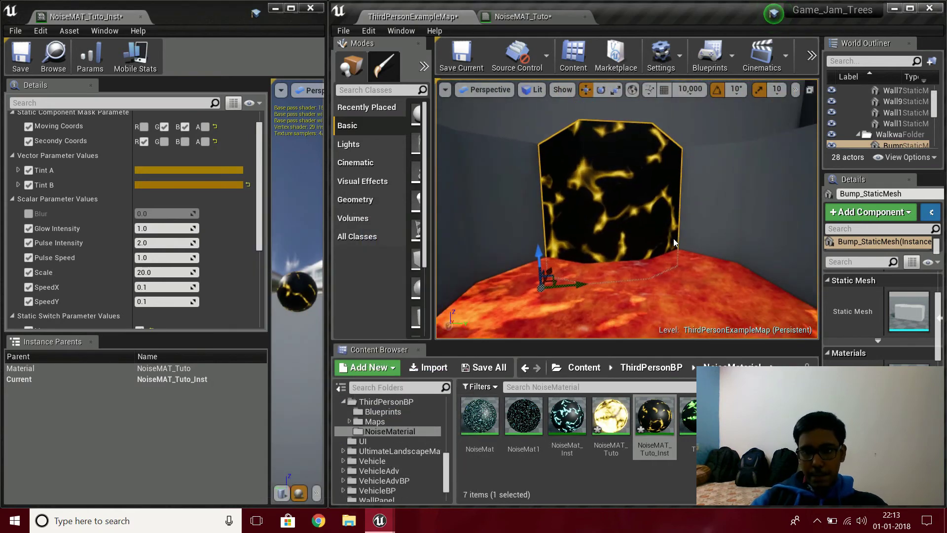
click(247, 185)
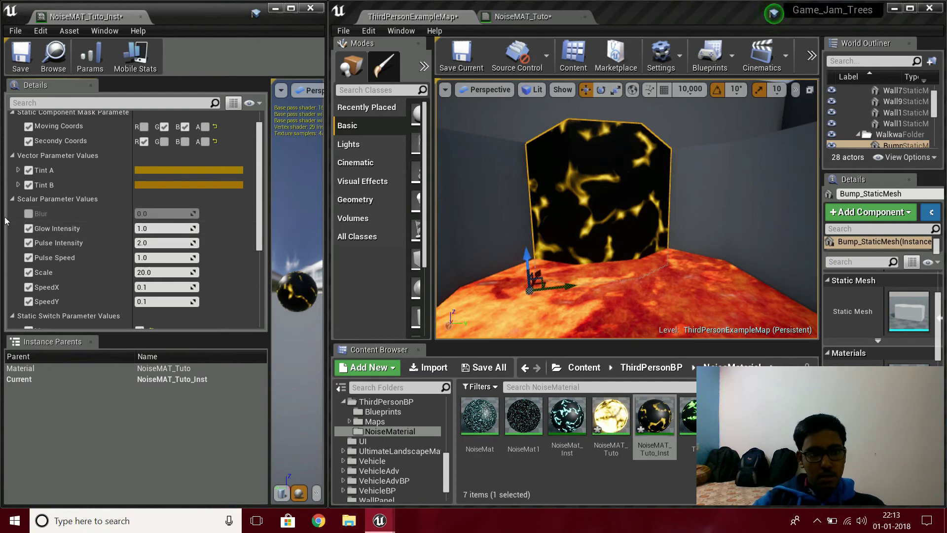
- Override Blur in the material instance to try its effect, reset its value, and turn the override off again
click(28, 213)
drag(194, 219, 219, 215)
click(206, 214)
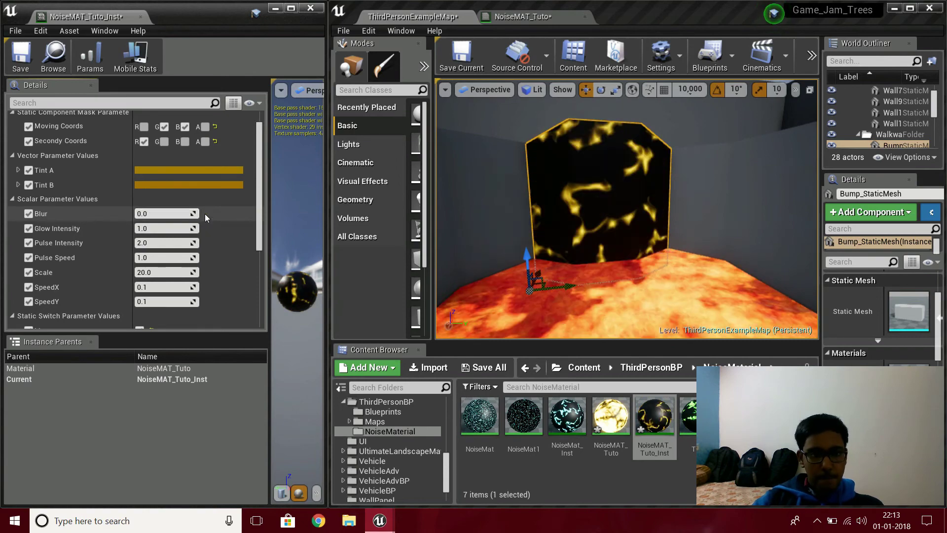
click(29, 213)
- Set Glow Intensity to 508.519714, Scale to 3.928103, SpeedX to 12.427103 and SpeedY to 7.40533 in the material instance
mouse_move(137, 226)
mouse_down()
mouse_move(178, 226)
mouse_move(113, 227)
mouse_move(130, 227)
mouse_up()
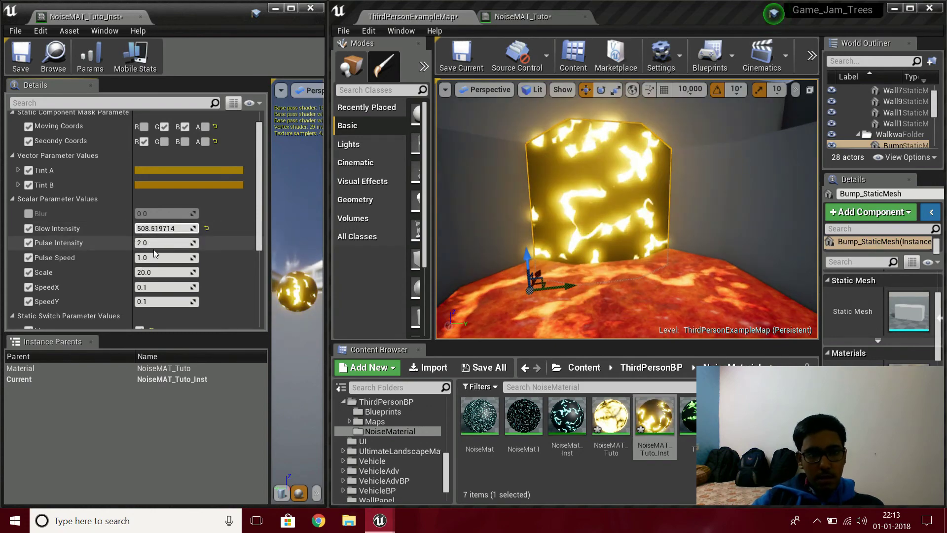
drag(152, 274, 180, 275)
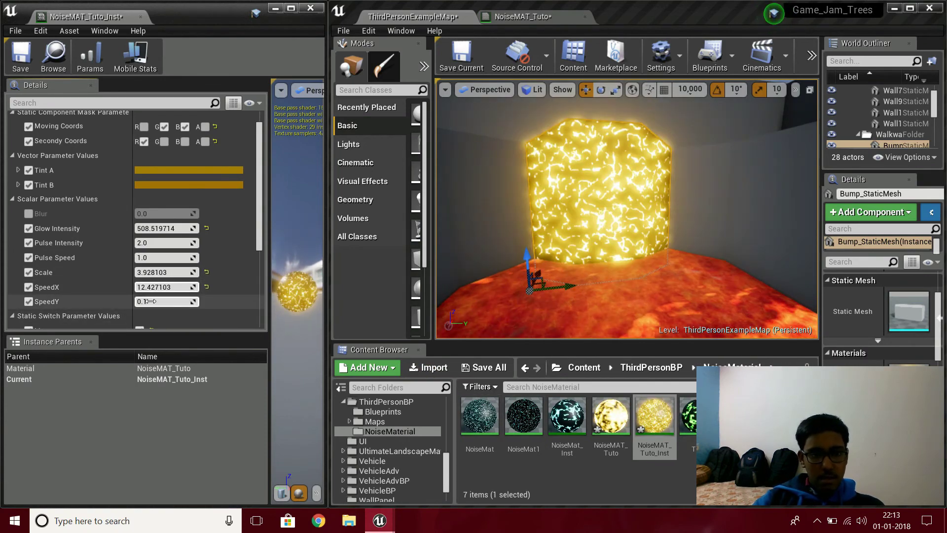
drag(148, 301, 148, 300)
- Play the level and run the character up to the bump mesh to view the noise animation
click(811, 71)
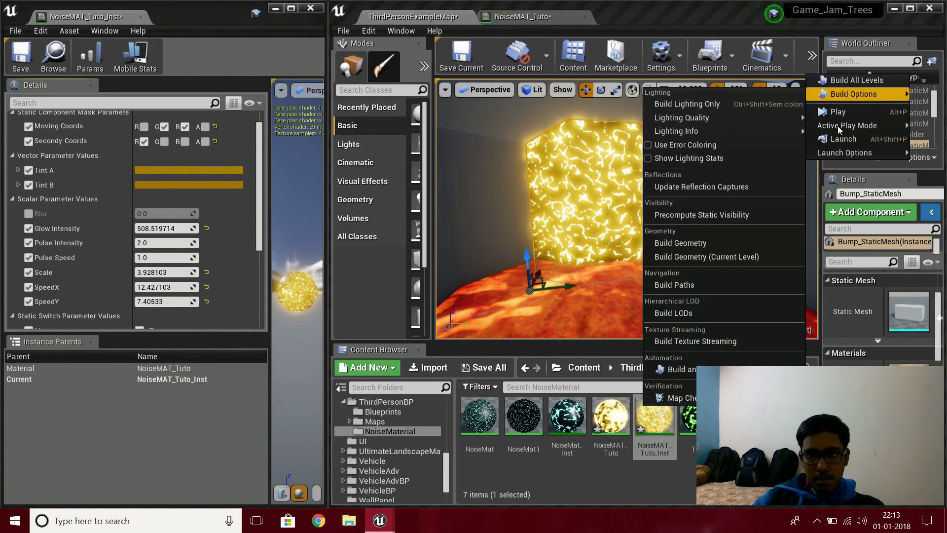
click(838, 124)
key(w)
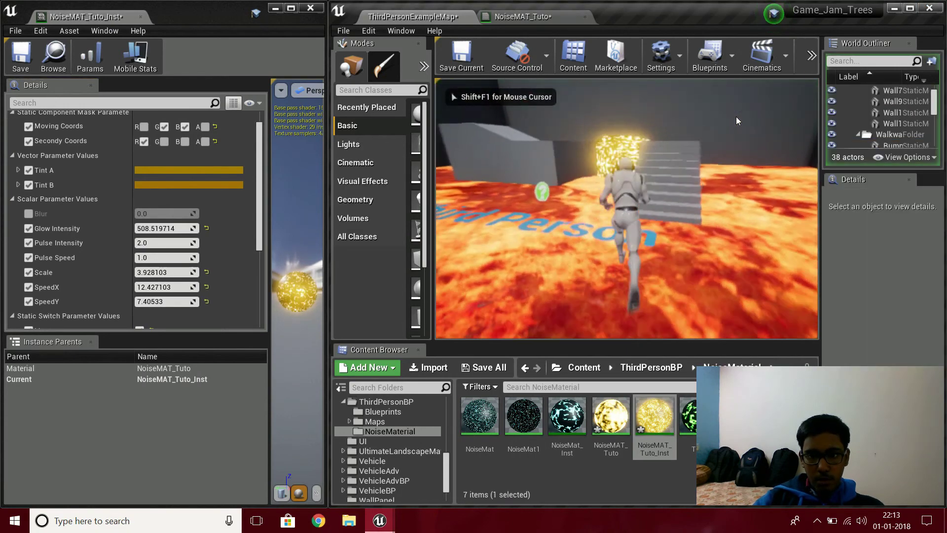
key(w)
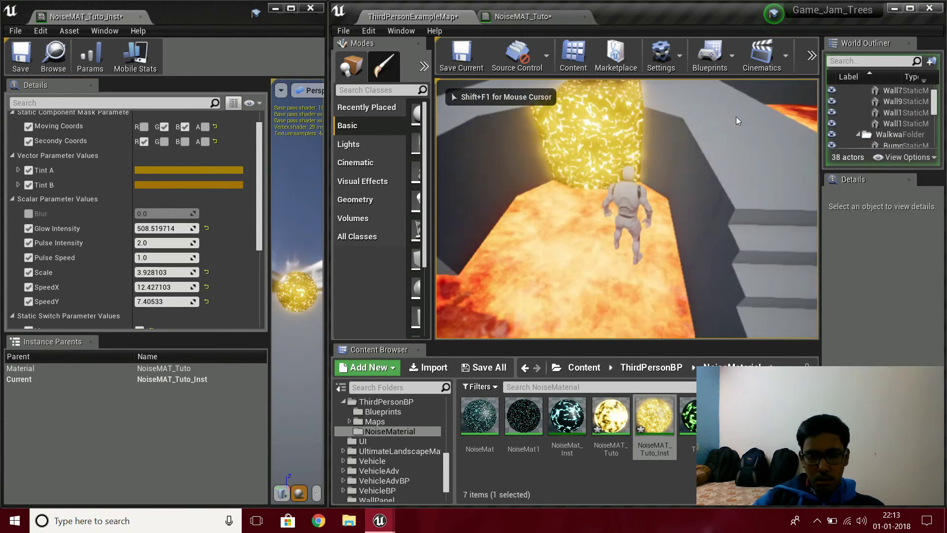
- Release the cursor from the running game and reset SpeedX and SpeedY to their 0.1 defaults
key(shift+F1)
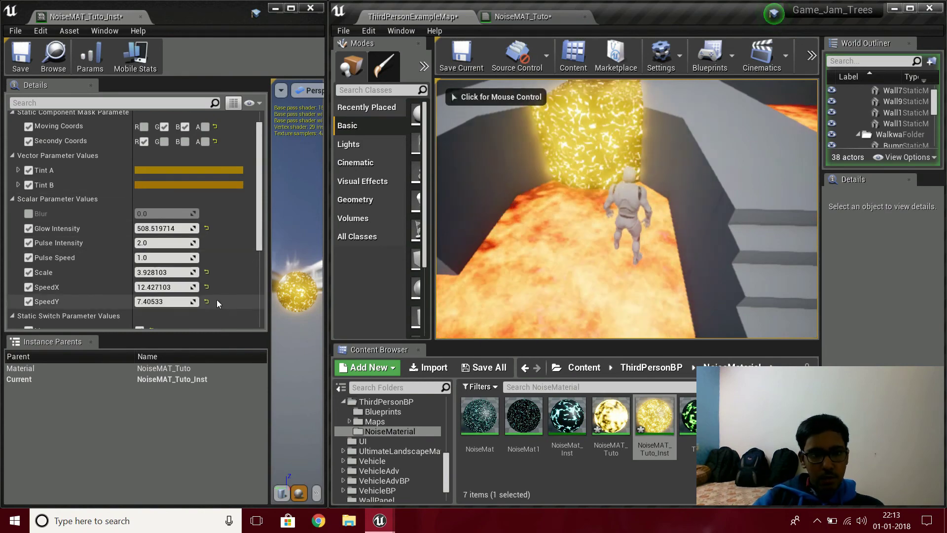
click(206, 286)
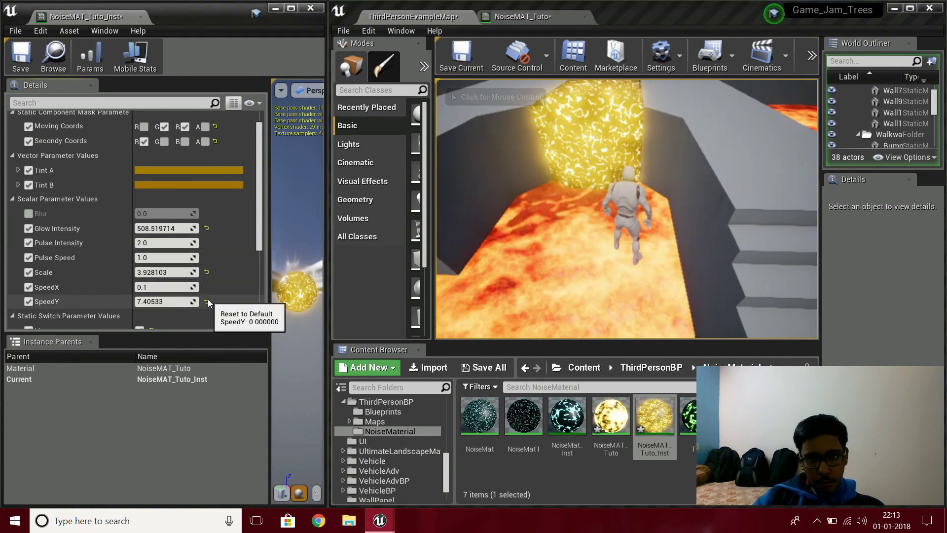
click(206, 302)
- Resume control of the character, inspect the bump mesh at the default speeds, and stop playing
click(607, 212)
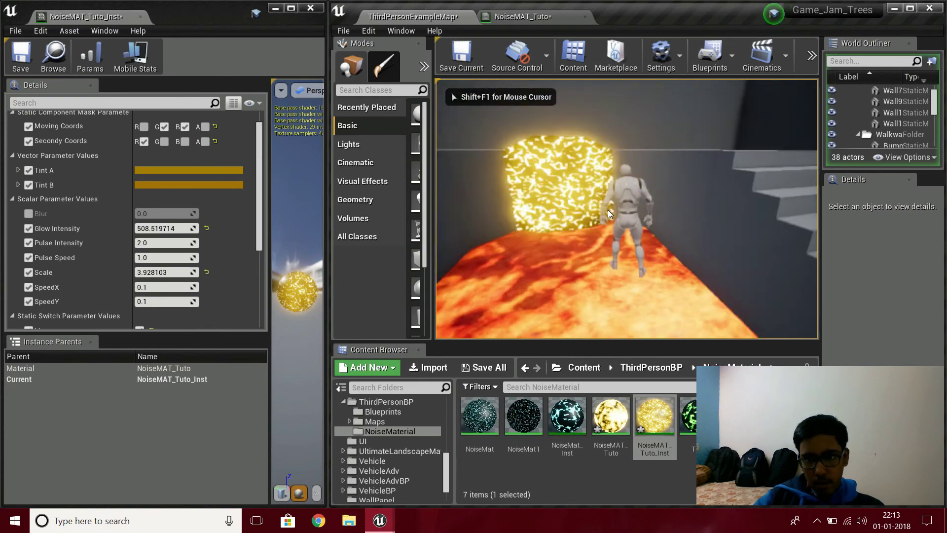
key(w)
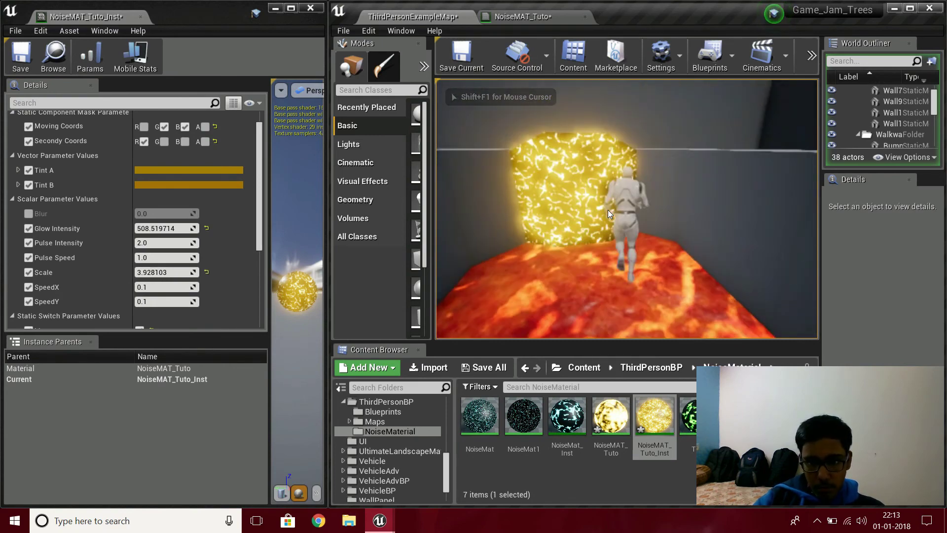
key(w)
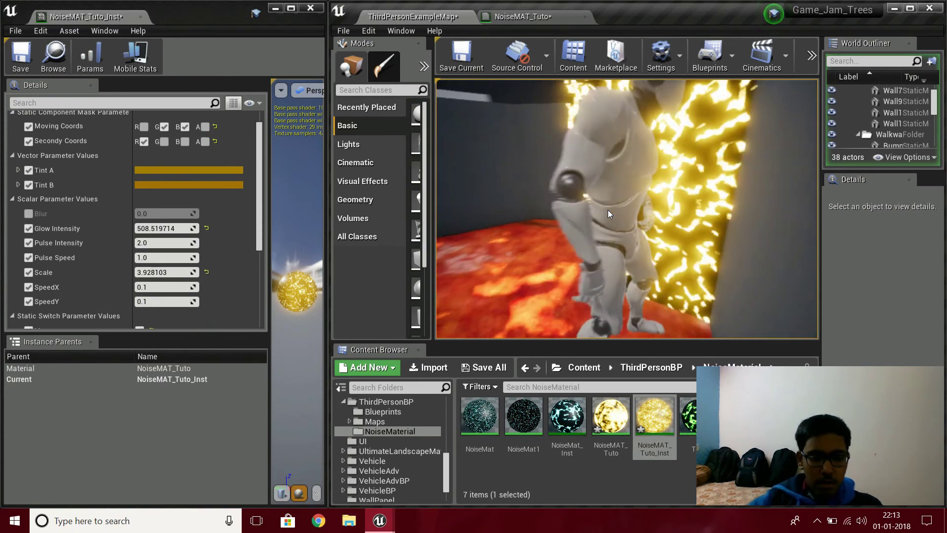
key(Escape)
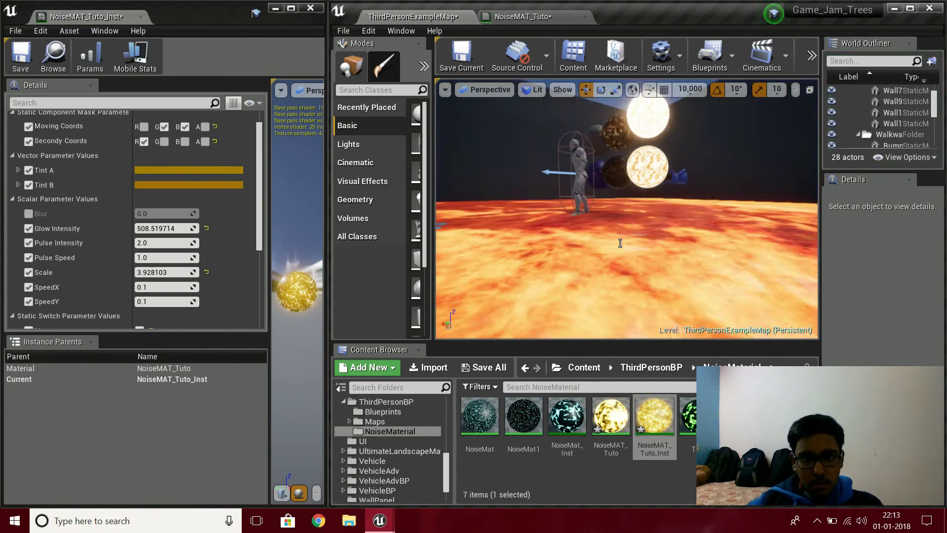
- Set both SpeedX and SpeedY to 1 in the material instance
key(w)
right_drag(620, 243, 361, 506)
click(165, 288)
text(1)
key(Tab)
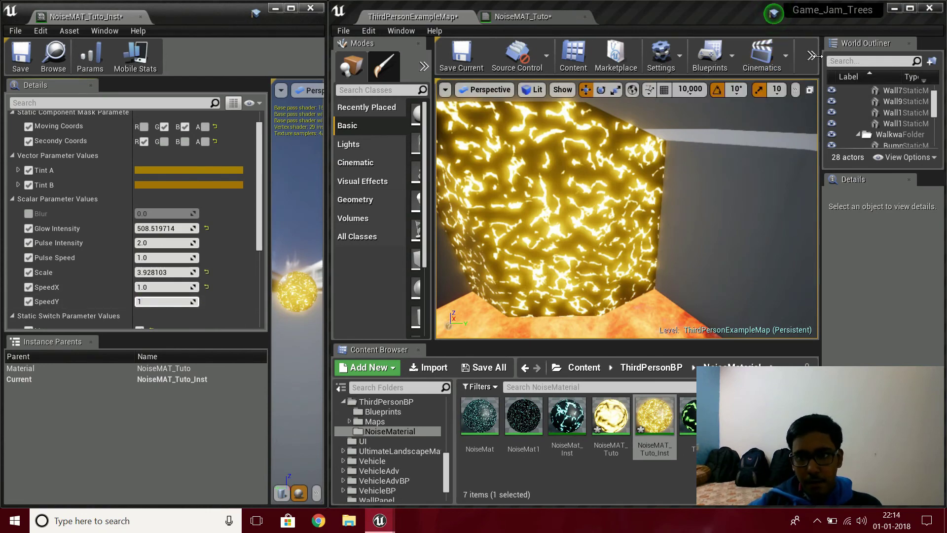
text(1)
- Play the level again, run around and above the bump mesh to examine the moving pattern, and stop playing
click(812, 56)
click(839, 114)
key(w)
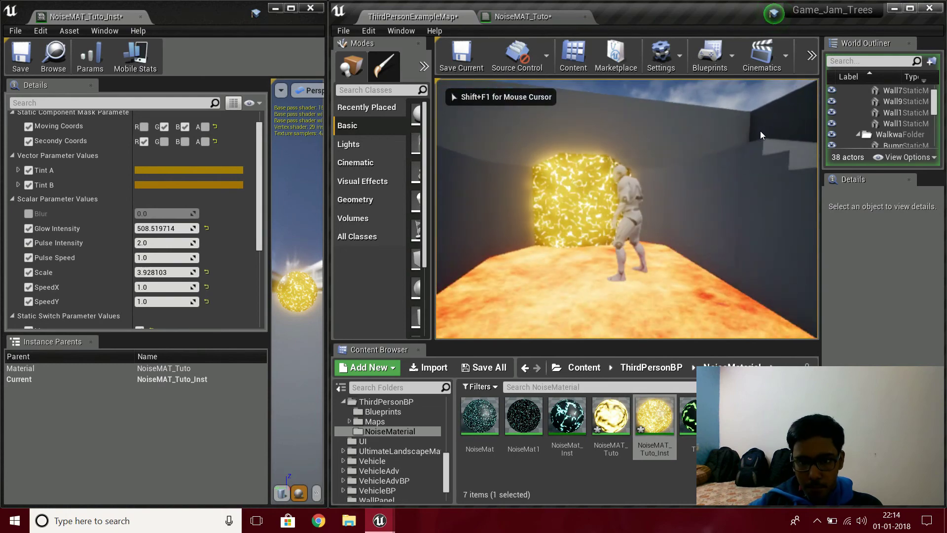
key(w)
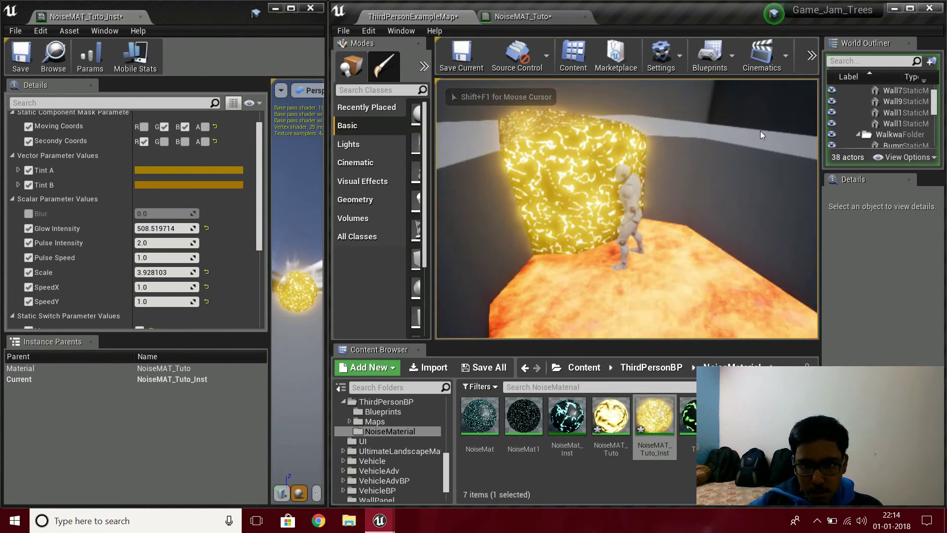
key(w)
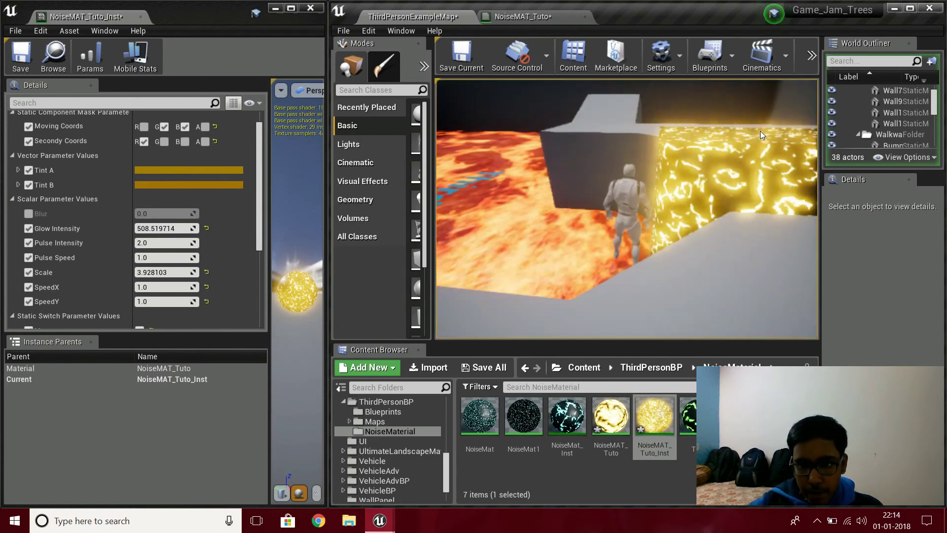
key(w)
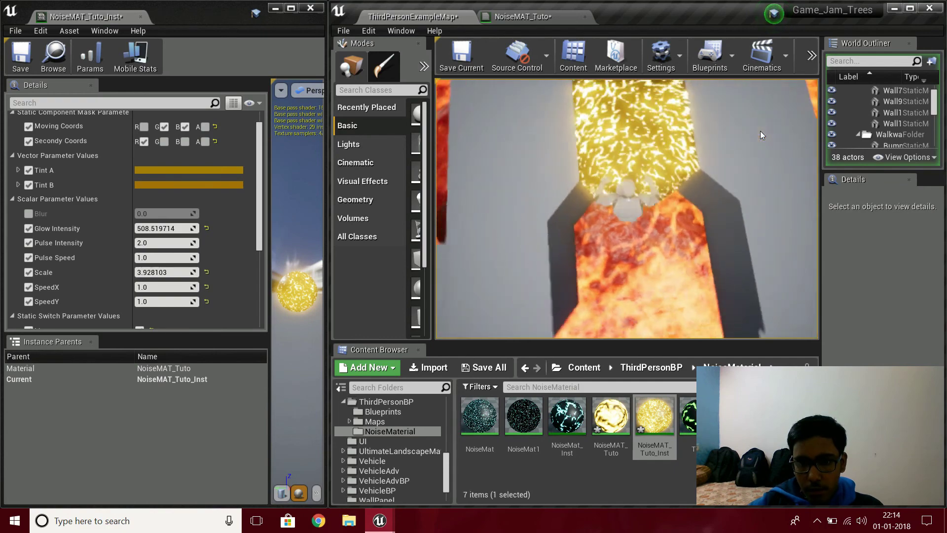
key(w)
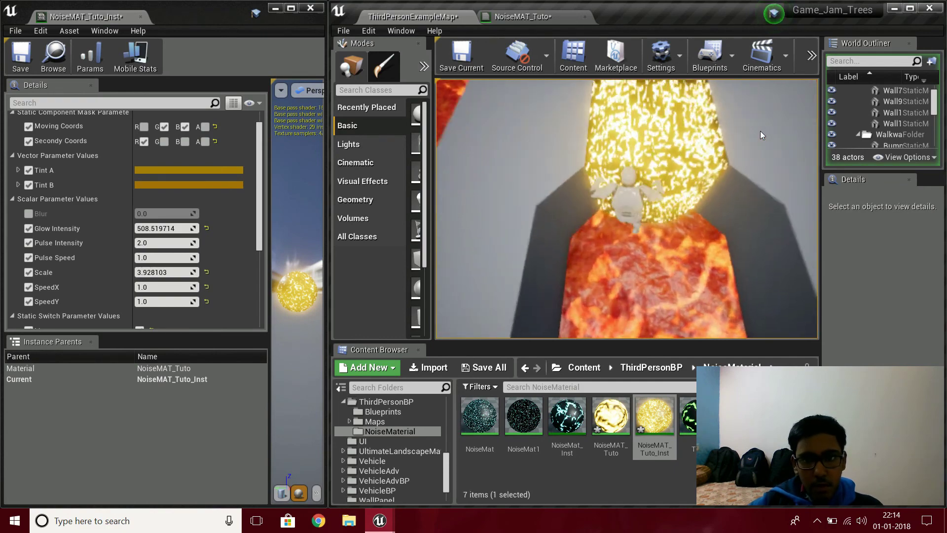
key(Escape)
- Select the bump mesh in the level and examine its glowing noise pattern from above and up close
click(646, 274)
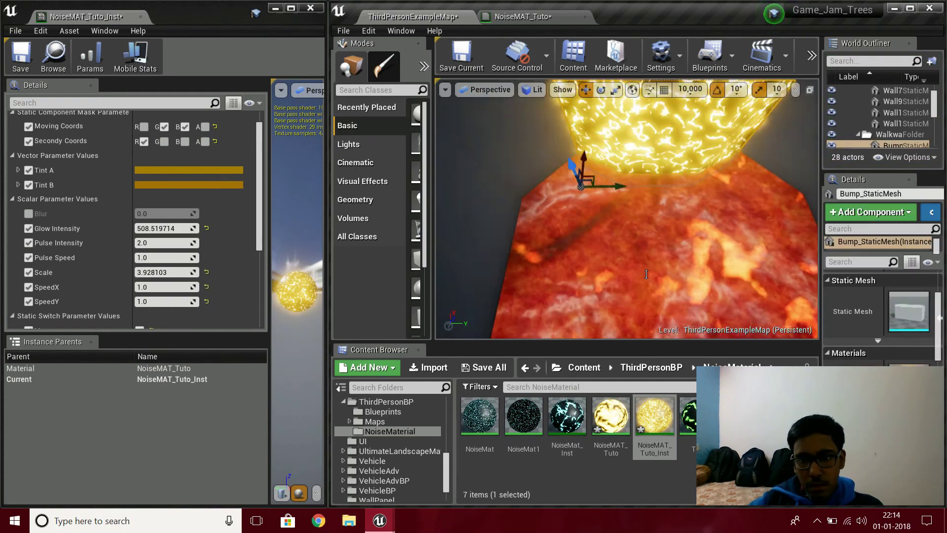
right_drag(646, 274, 646, 275)
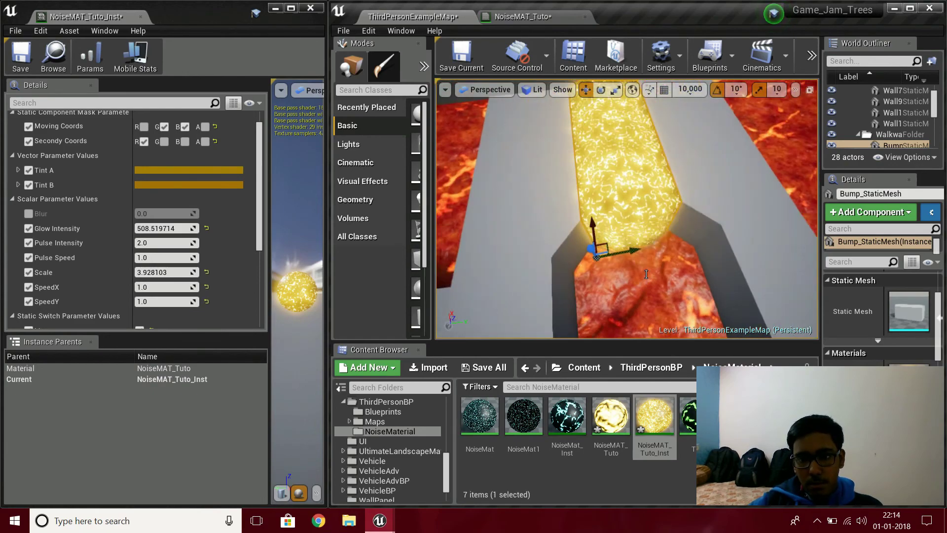
scroll(646, 274, up, 5)
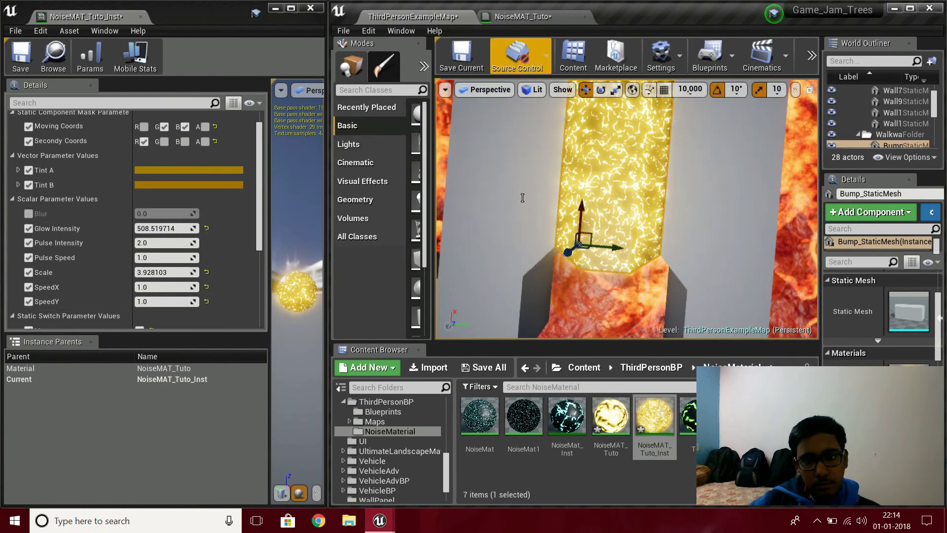
scroll(615, 180, up, 5)
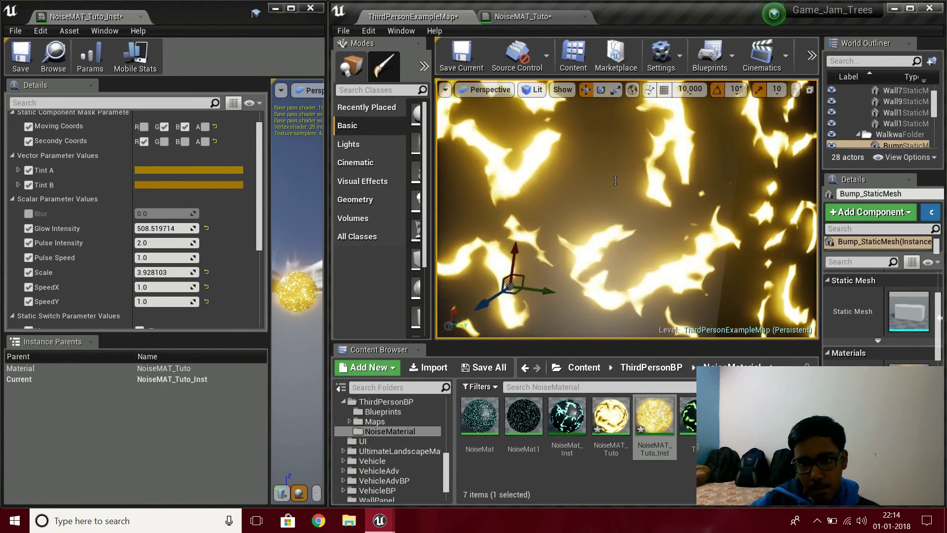
scroll(615, 180, down, 8)
mouse_move(615, 180)
right_down()
mouse_move(582, 162)
mouse_move(616, 181)
right_up()
- Set Pulse Intensity to 5.676085 in the material instance and view the stronger pulse on the bump mesh
scroll(118, 297, down, 5)
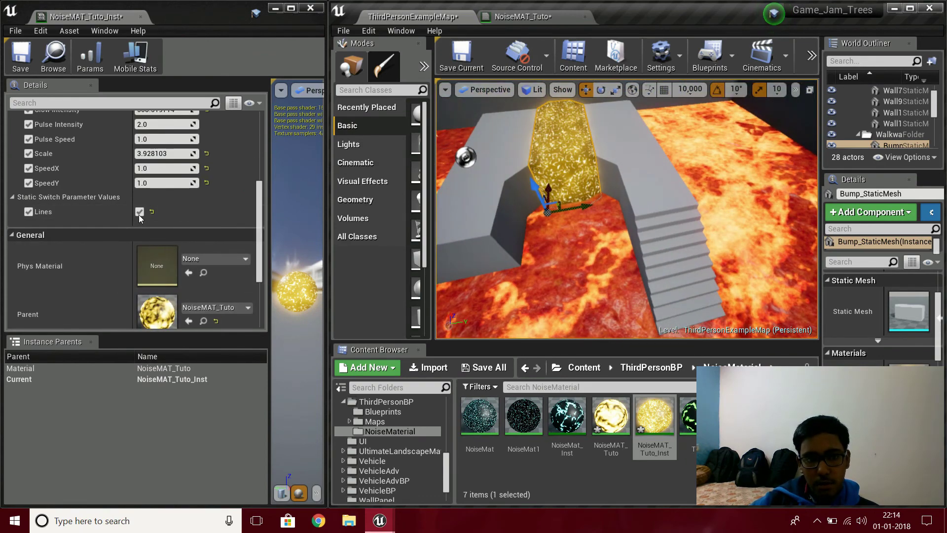
right_drag(569, 220, 569, 220)
scroll(151, 192, up, 3)
drag(150, 190, 222, 190)
right_drag(616, 171, 617, 172)
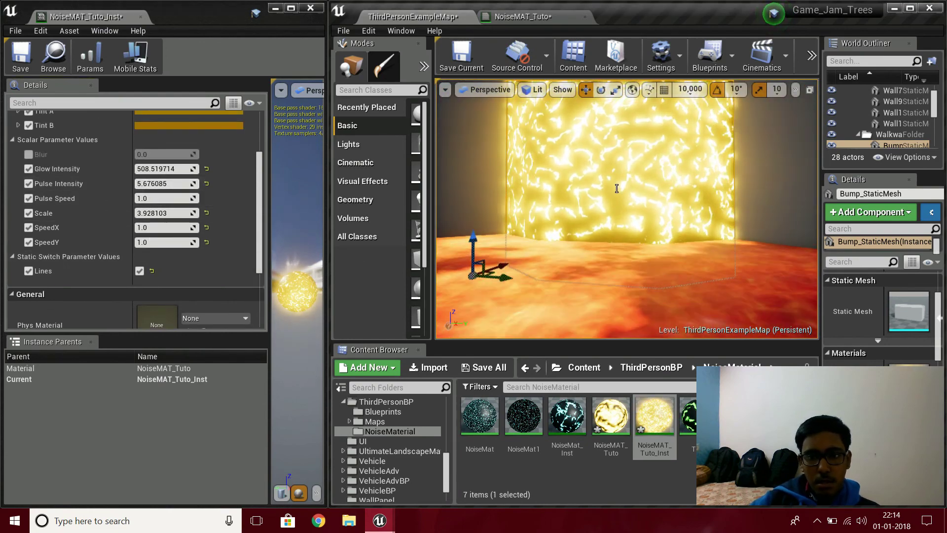
right_drag(664, 217, 664, 217)
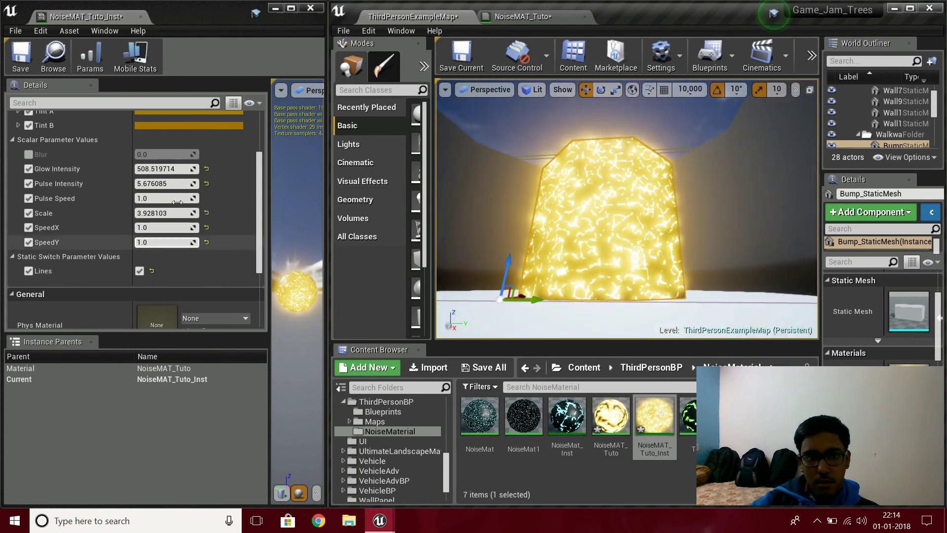
- Try default Scale and Glow Intensity, undo both resets, and reset Pulse Intensity to 2.0
click(207, 214)
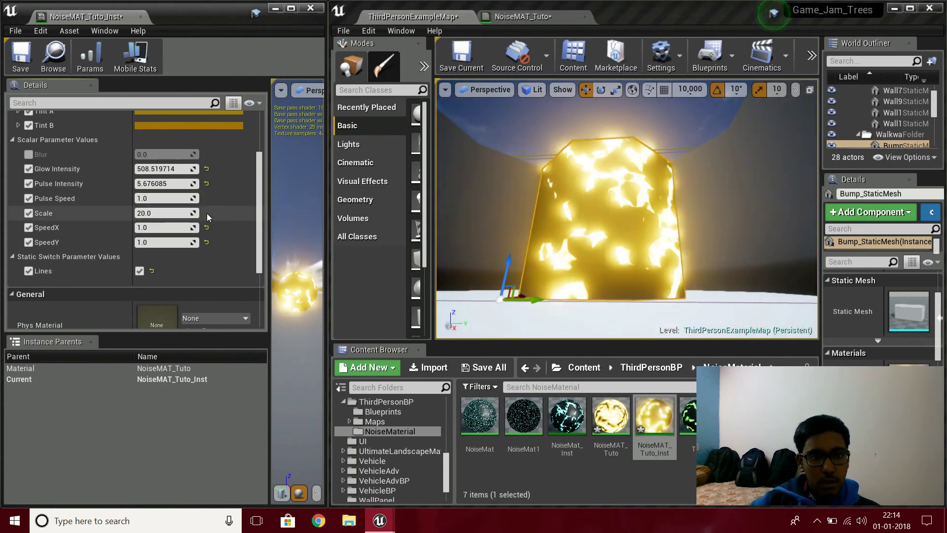
click(205, 169)
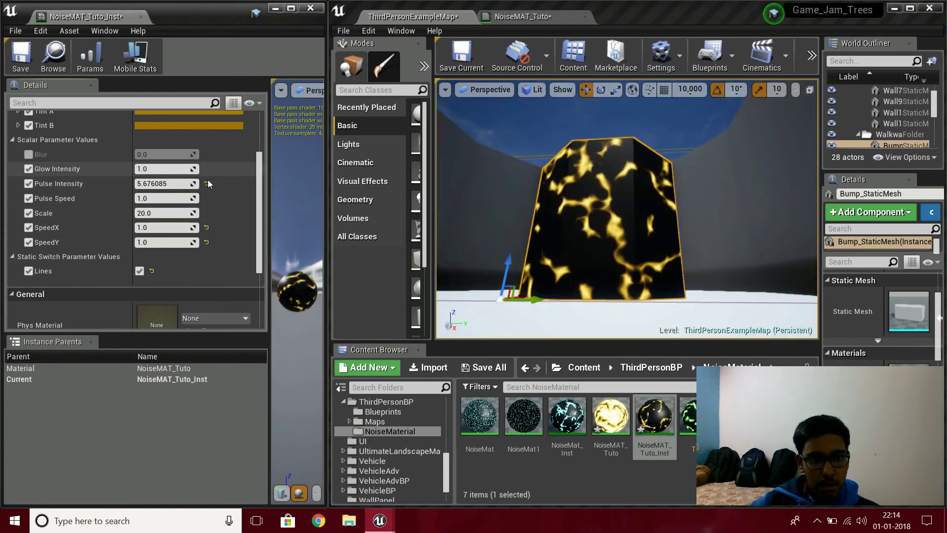
key(ctrl+z)
key(ctrl+z)
click(206, 184)
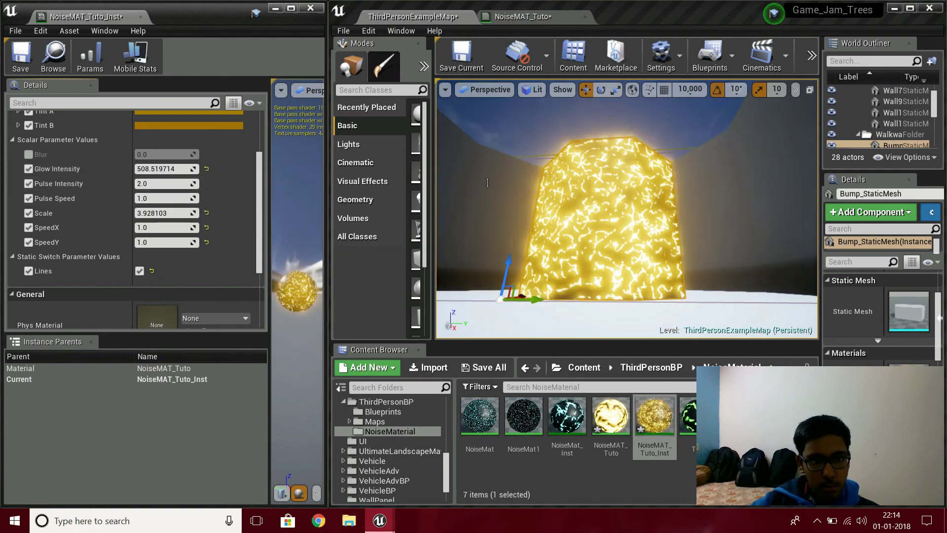
- Change Tint A to blue with hex sRGB 2857A4FF
scroll(202, 185, up, 3)
click(206, 193)
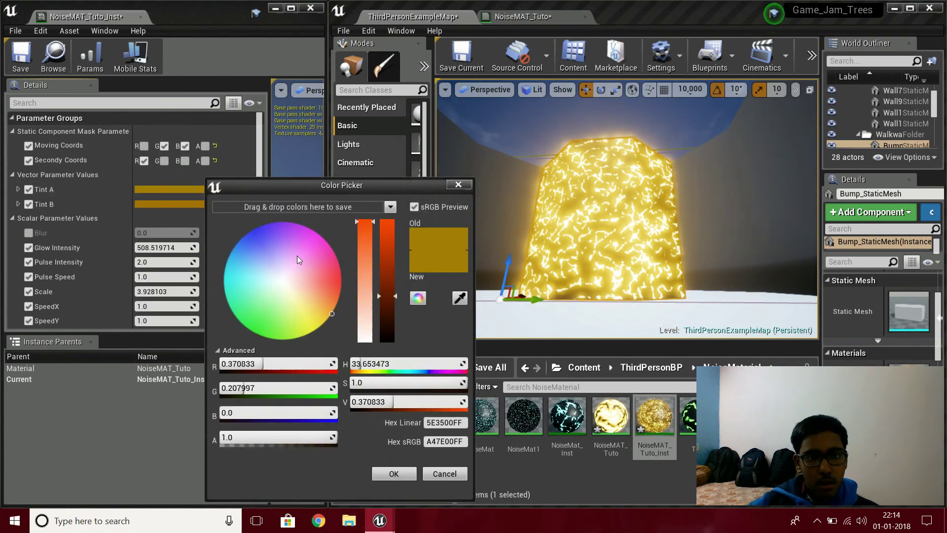
drag(245, 238, 246, 241)
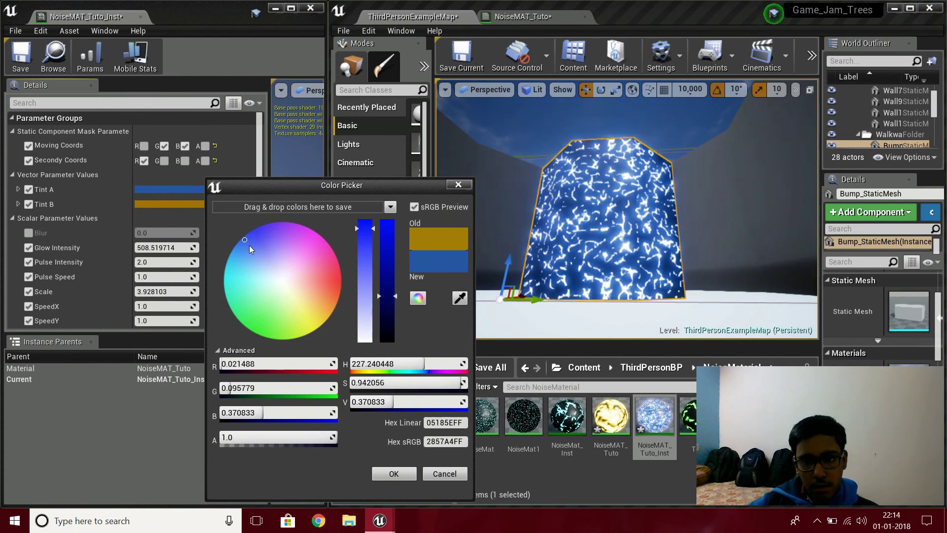
click(394, 471)
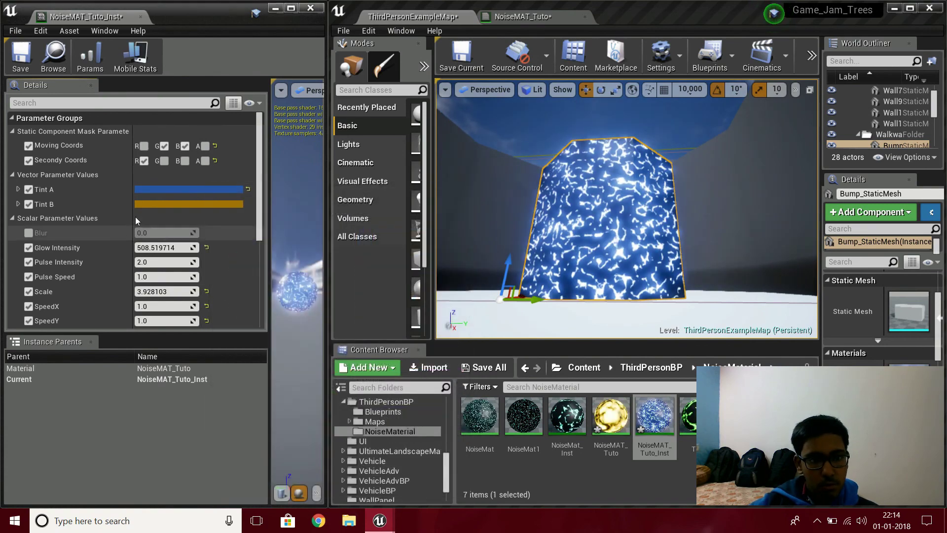
- Change Tint B to a lighter blue with hex sRGB 006FA4FF and view it on the bump mesh
click(177, 204)
drag(252, 253, 193, 239)
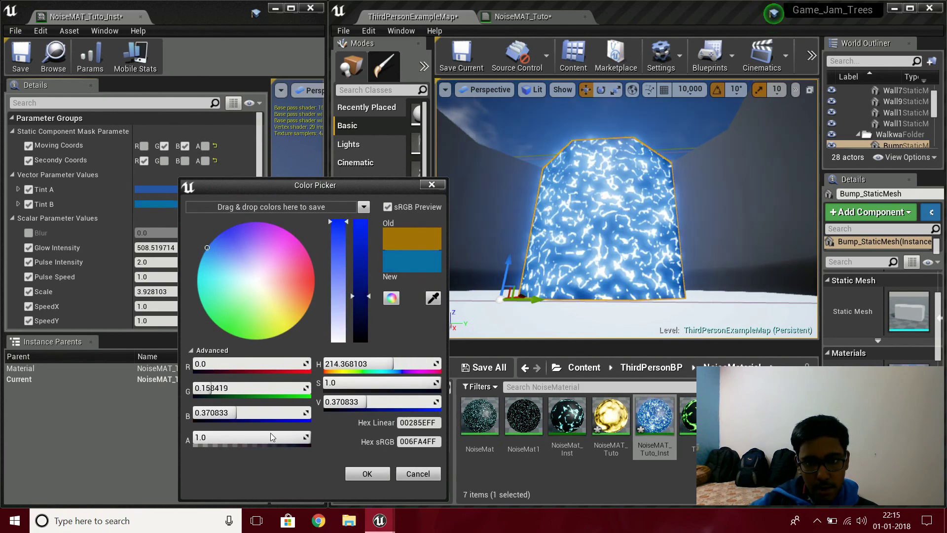
click(367, 473)
right_drag(640, 188, 640, 187)
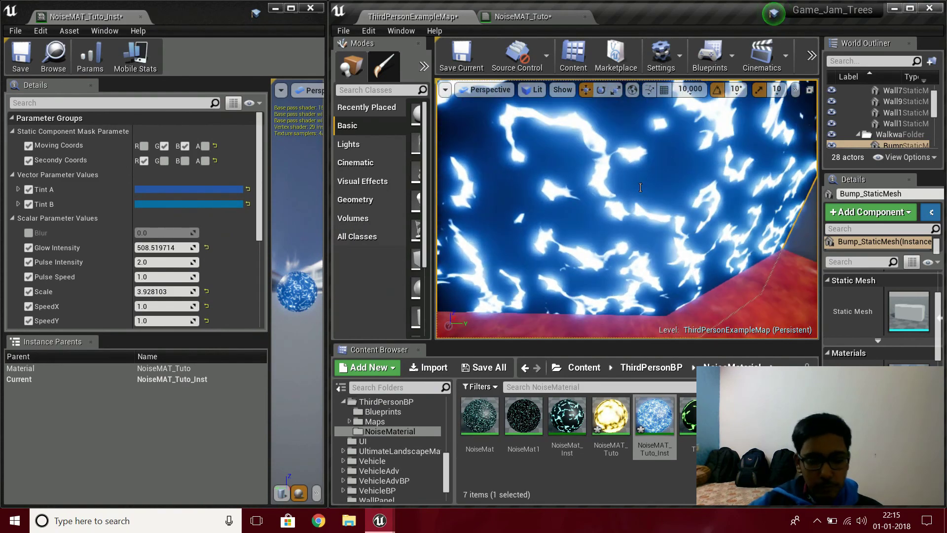
scroll(640, 187, down, 5)
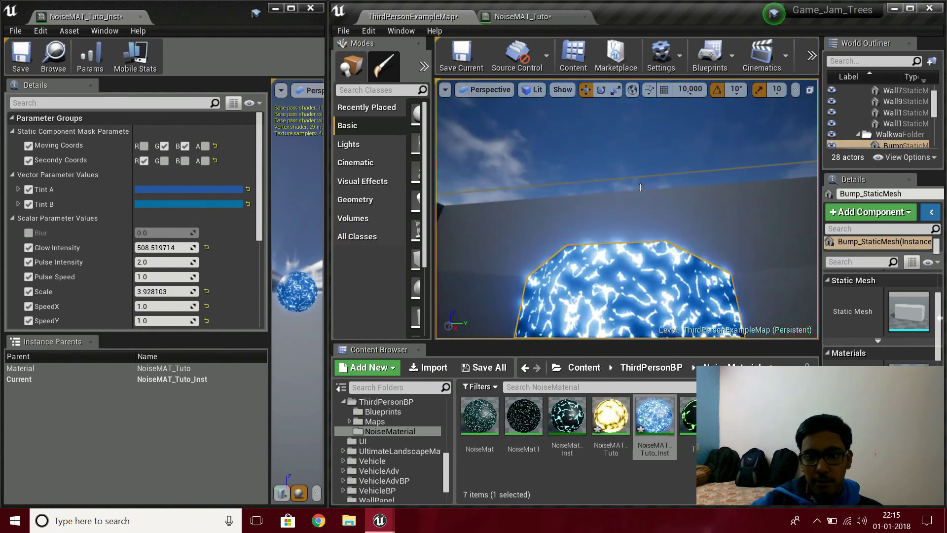
right_drag(640, 187, 641, 187)
scroll(127, 260, down, 3)
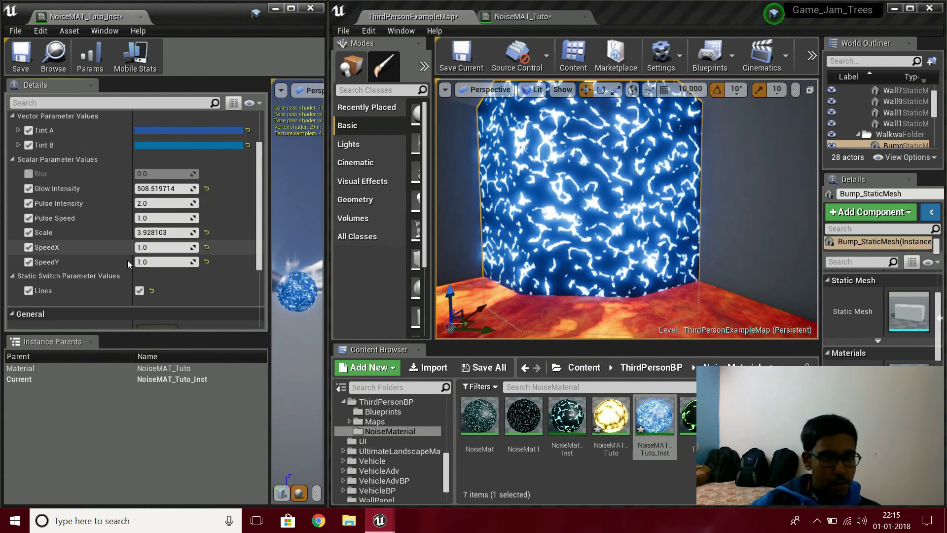
- Change Tint B to bright red with hex sRGB FF0022FF, checking the colour blend on the bump mesh before accepting it
scroll(216, 183, up, 3)
click(150, 203)
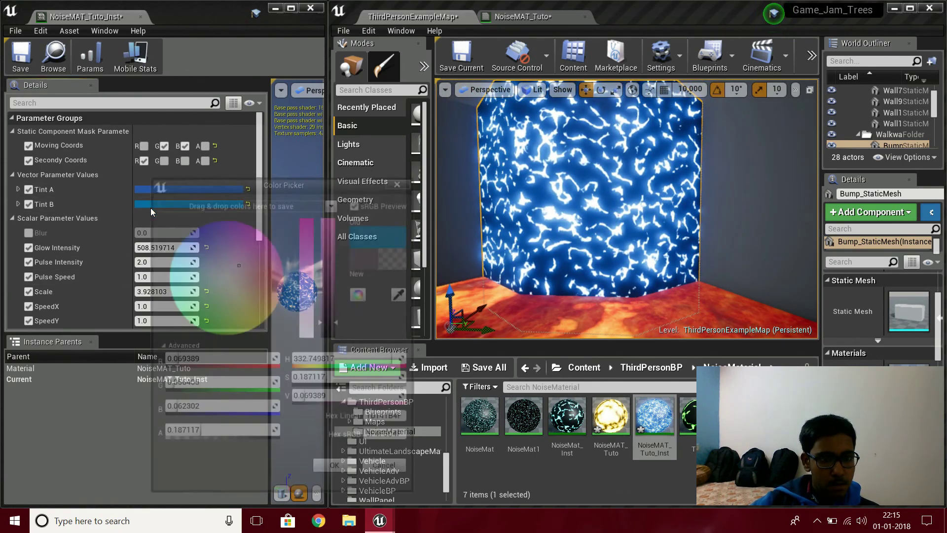
drag(217, 414, 187, 389)
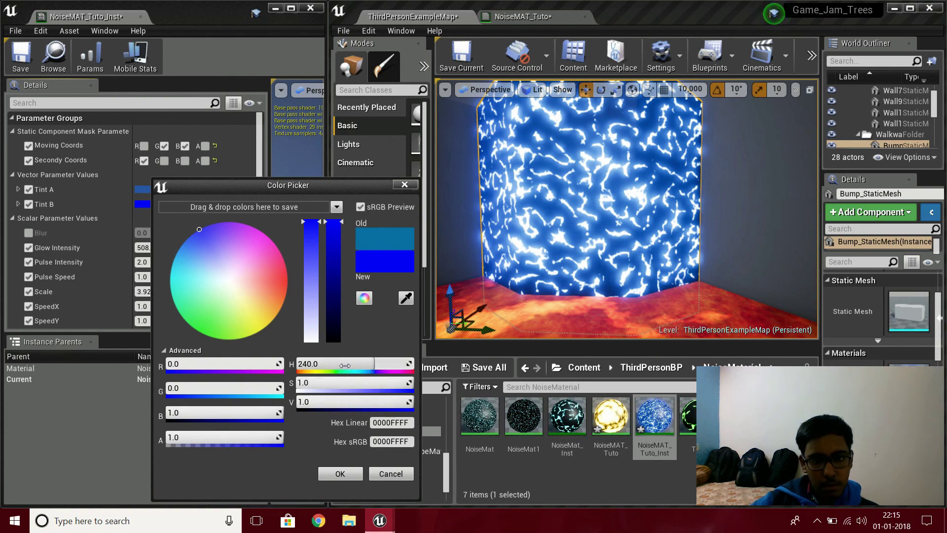
mouse_move(345, 365)
mouse_down()
mouse_move(360, 365)
mouse_move(345, 365)
mouse_up()
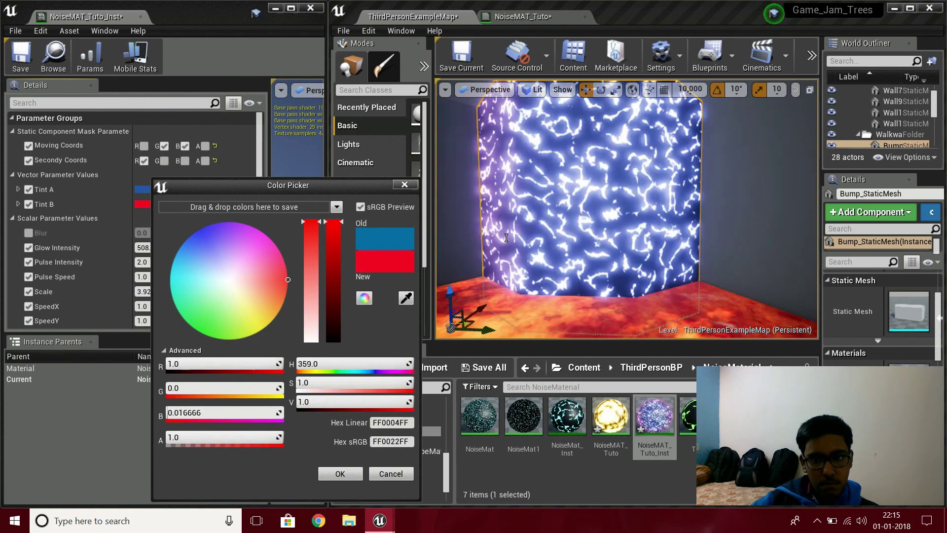
right_drag(536, 244, 536, 244)
drag(536, 243, 536, 244)
click(342, 474)
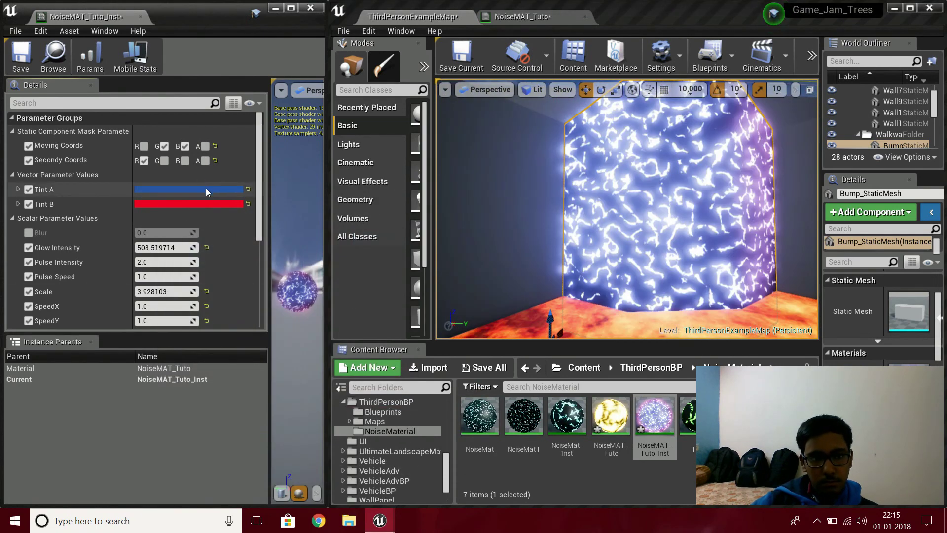
- View the finished blue and red noise material on the bump mesh from several angles
drag(705, 231, 715, 221)
right_drag(713, 222, 713, 217)
drag(713, 217, 713, 218)
right_drag(713, 218, 713, 218)
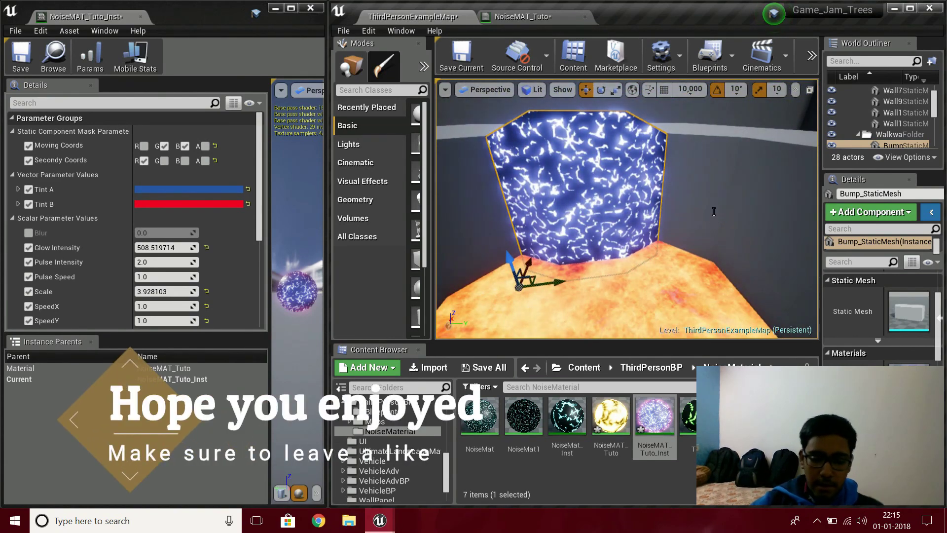